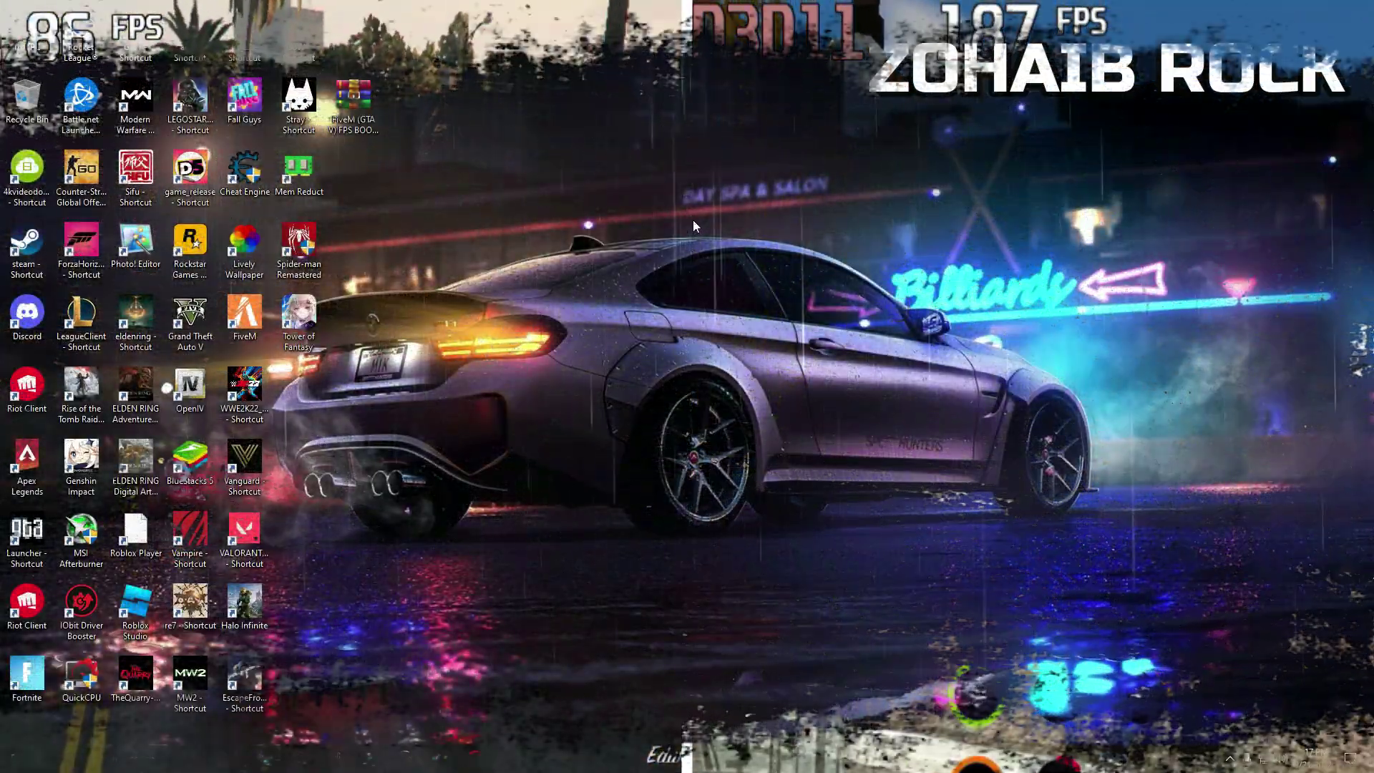
- Extract the FiveM (GTA V) FPS boost archive onto the desktop and move the extracted folder to the empty desktop area
{"action": "left_click_drag", "start_coordinate": [353, 104], "coordinate": [582, 127]}
{"action": "left_click_drag", "start_coordinate": [660, 147], "coordinate": [691, 122]}
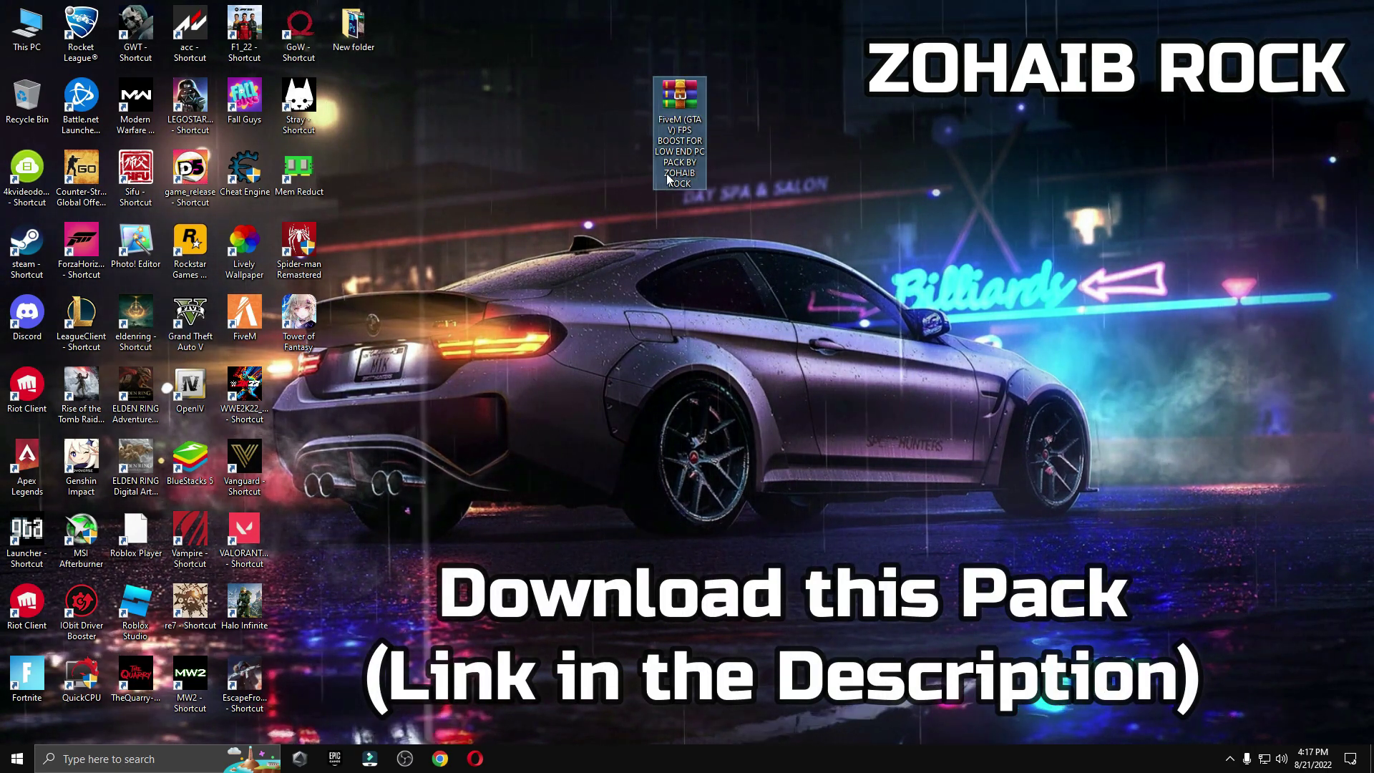
{"action": "right_click", "coordinate": [675, 129]}
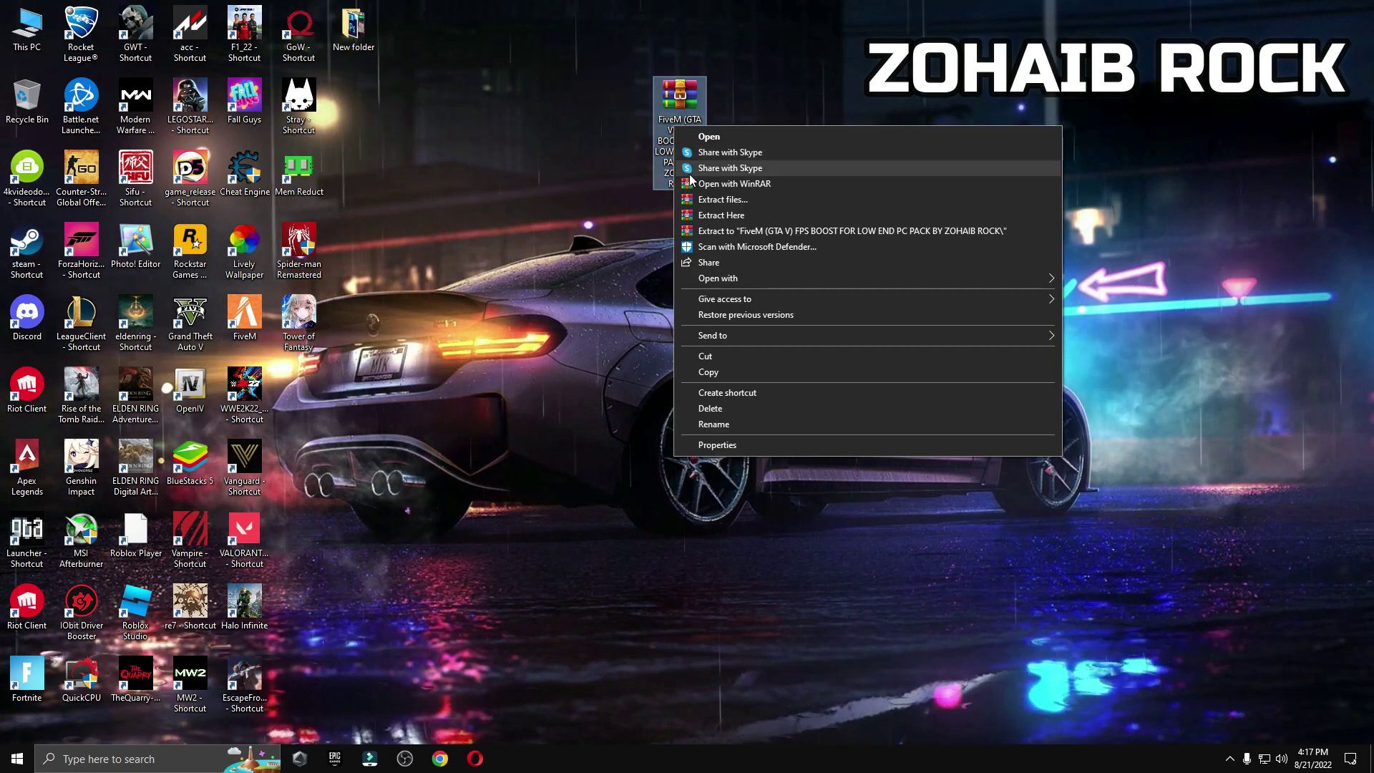
{"action": "left_click", "coordinate": [723, 215]}
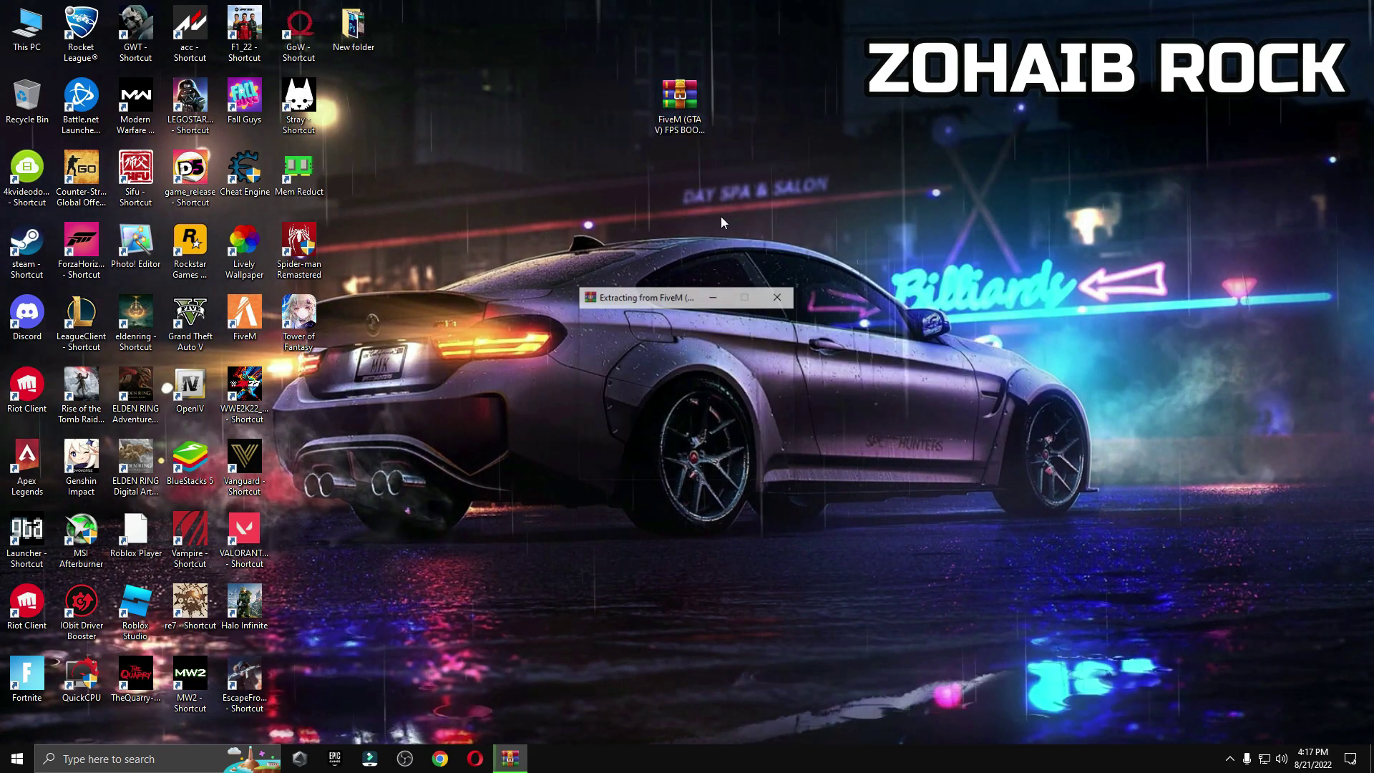
{"action": "left_click_drag", "start_coordinate": [297, 390], "coordinate": [623, 165]}
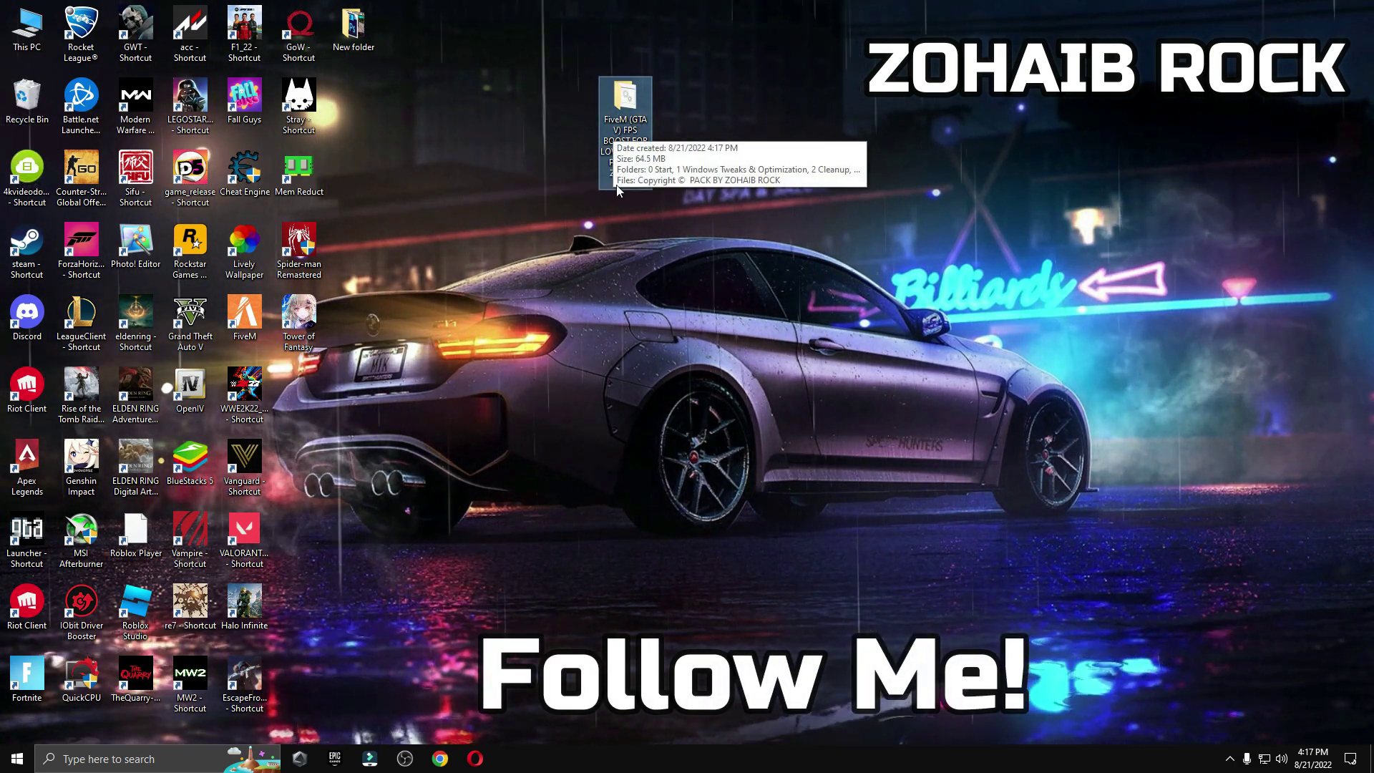
- Open the extracted FiveM FPS boost folder in a smaller, non-maximized window over the desktop
{"action": "double_click", "coordinate": [632, 145]}
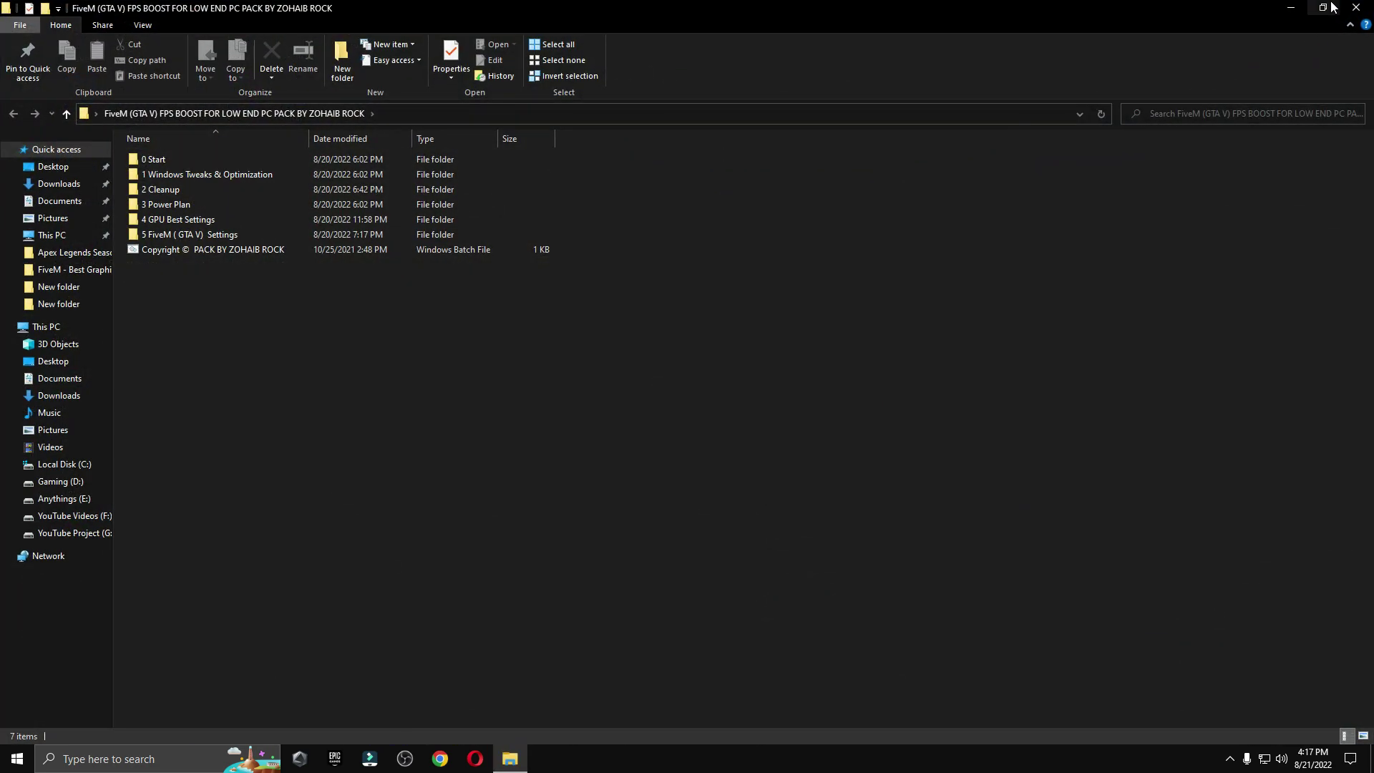
{"action": "double_click", "coordinate": [959, 9]}
{"action": "left_click_drag", "start_coordinate": [922, 152], "coordinate": [916, 117]}
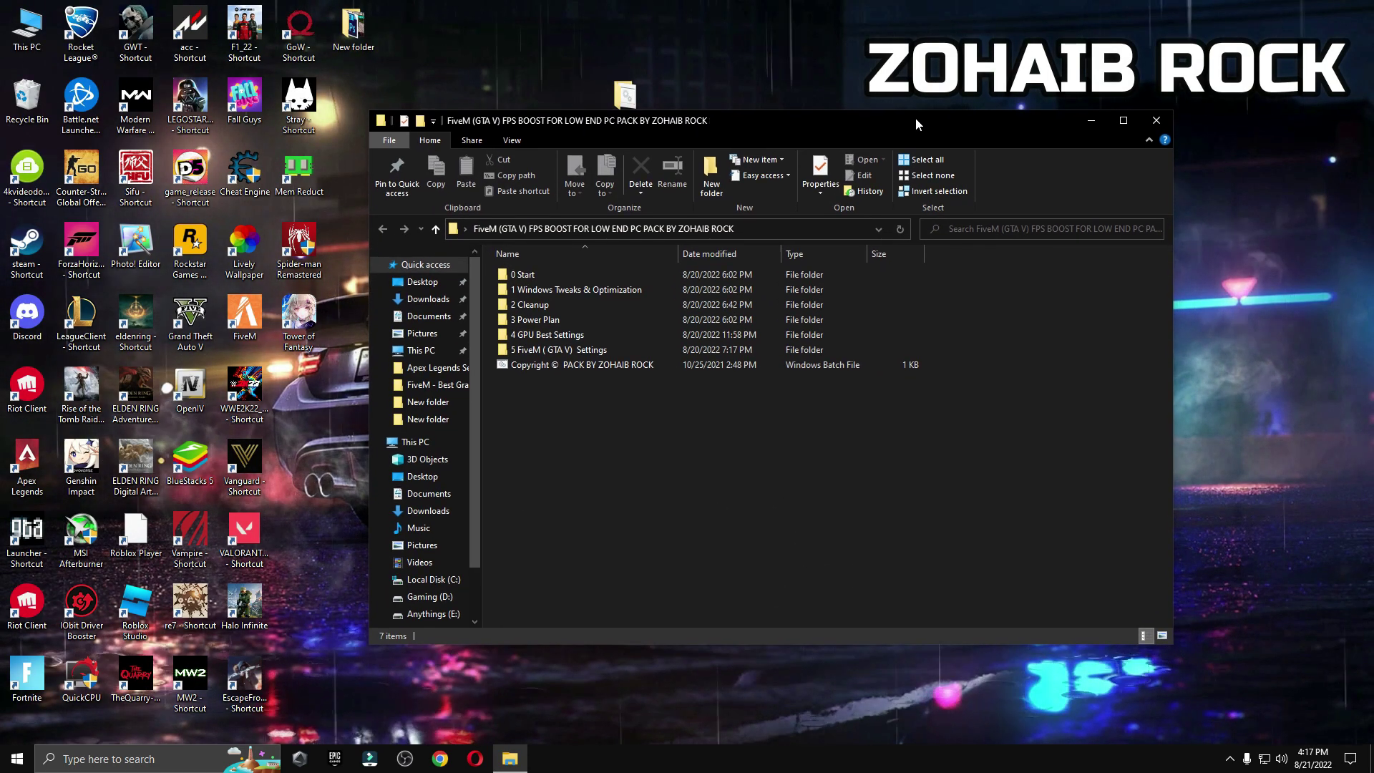
- Launch Create A Restore Point from the 0 Start folder and confirm system protection as turned on for Local Disk (C:)
{"action": "double_click", "coordinate": [555, 275]}
{"action": "double_click", "coordinate": [565, 275]}
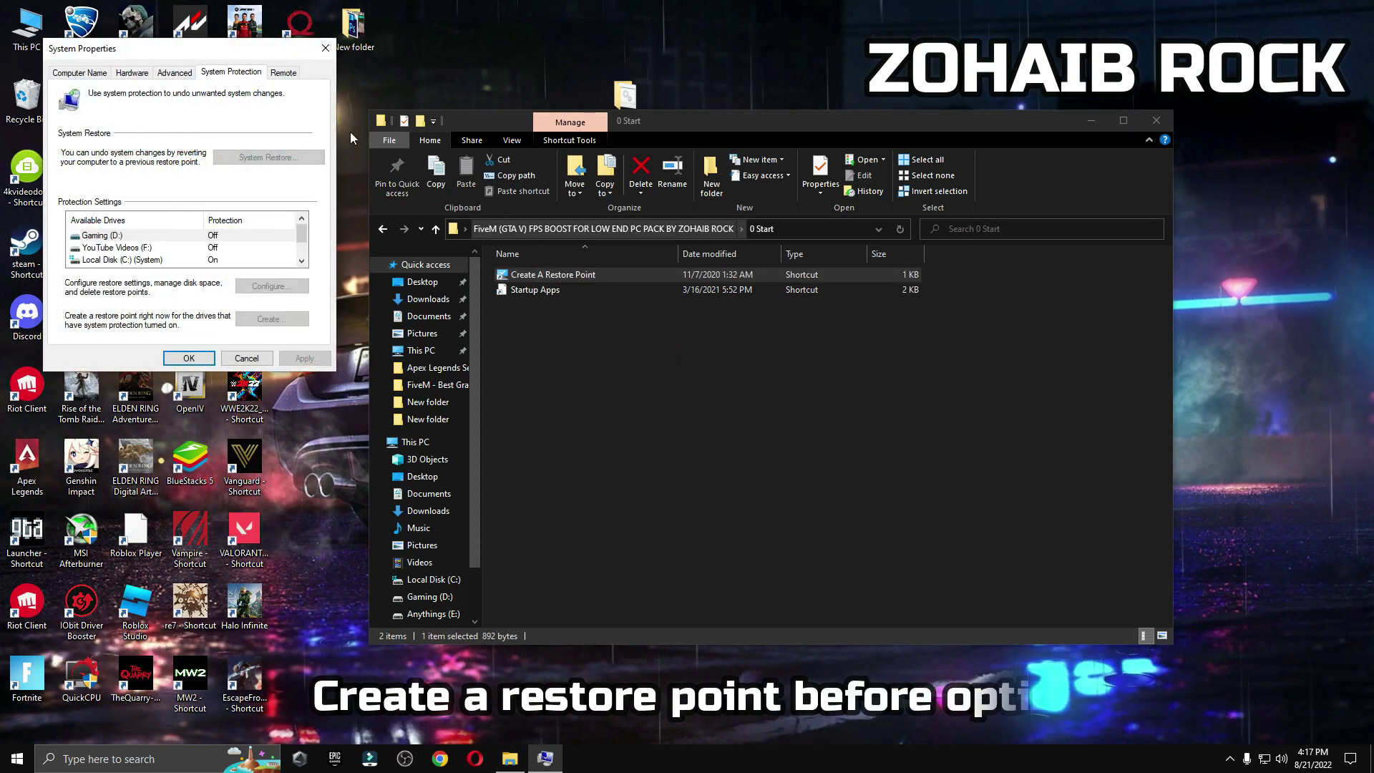
{"action": "left_click", "coordinate": [601, 354]}
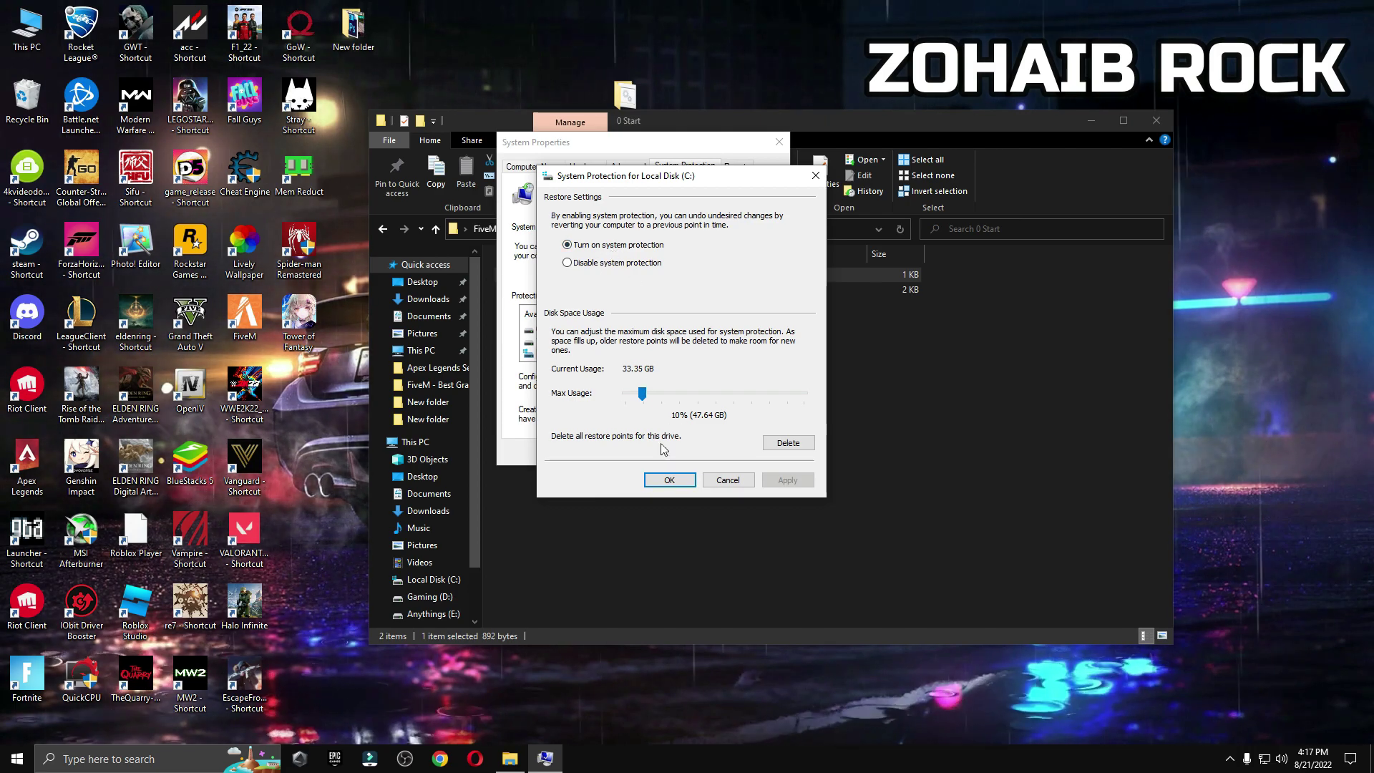
{"action": "left_click", "coordinate": [670, 480]}
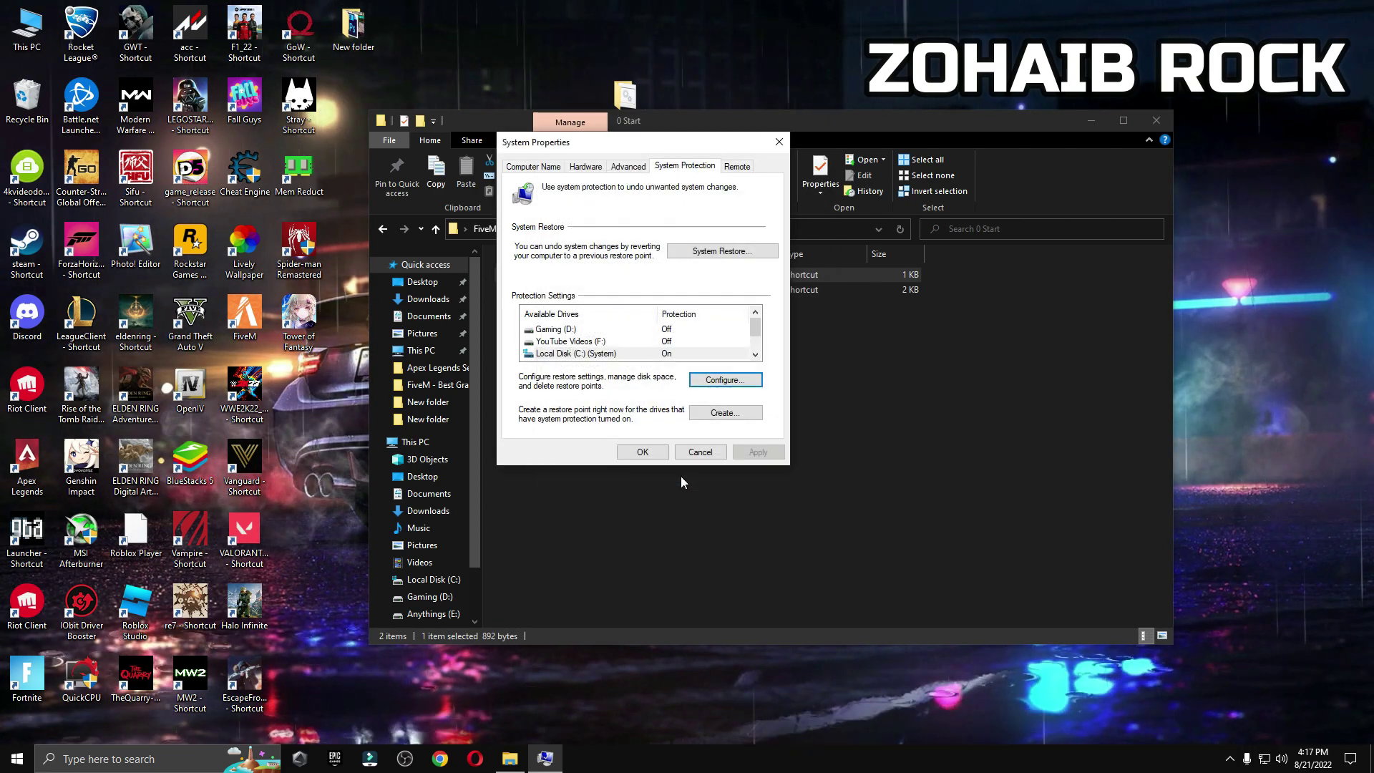
- Create a system restore point with the description "GTA V Opti" and close System Properties
{"action": "left_click", "coordinate": [708, 417]}
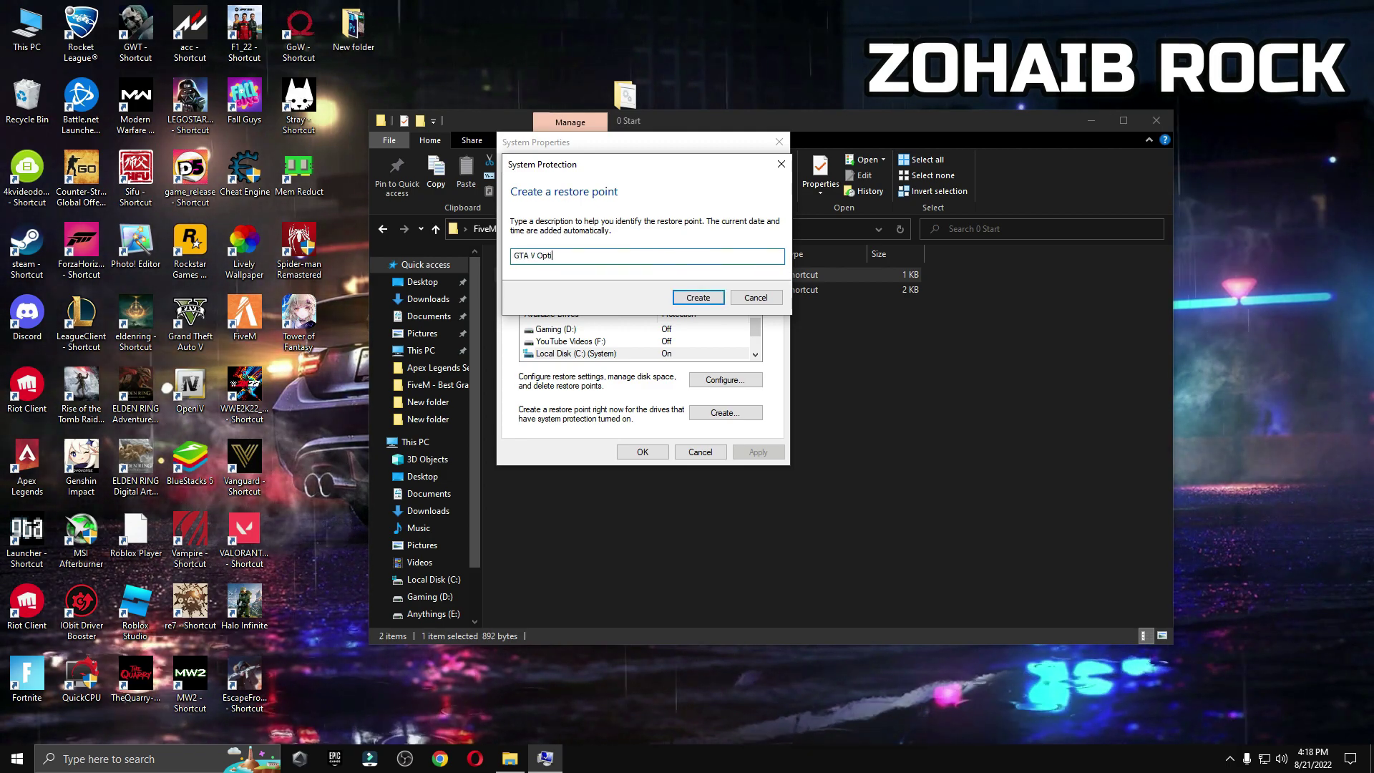
{"action": "left_click", "coordinate": [682, 296]}
{"action": "left_click", "coordinate": [1091, 120]}
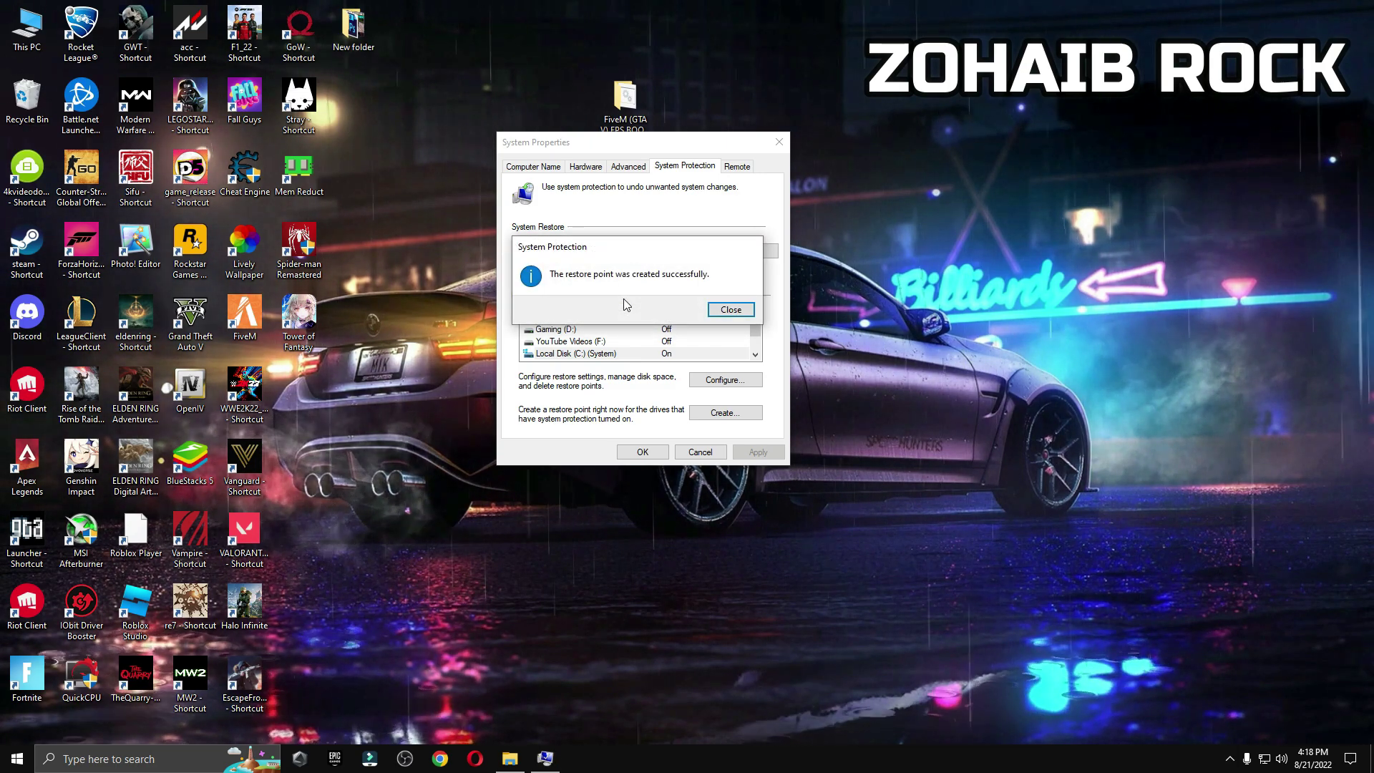
{"action": "left_click", "coordinate": [729, 309]}
{"action": "left_click", "coordinate": [643, 452]}
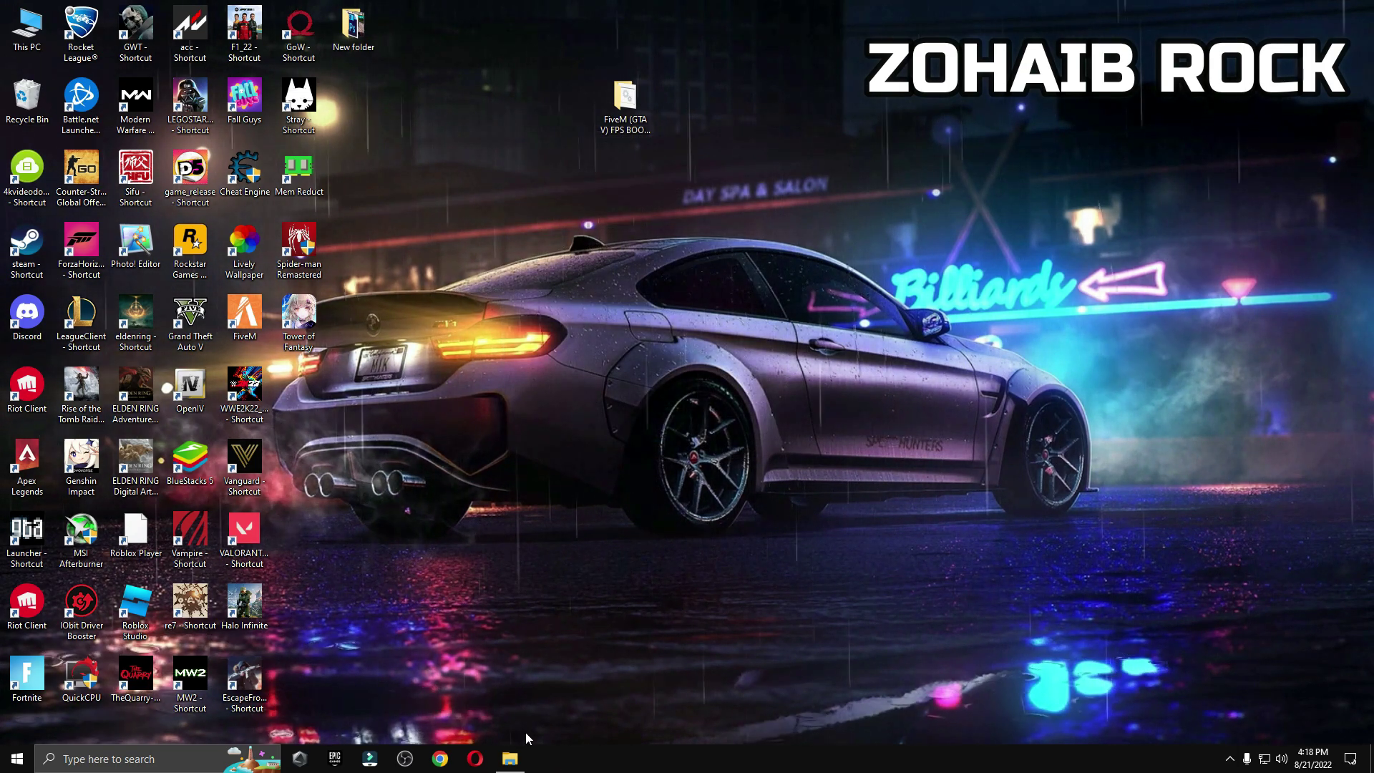
- Open Startup Apps from the 0 Start folder and make sure Skype, µTorrent, Cortana, Phone Link and Vanguard tray notification are disabled
{"action": "left_click", "coordinate": [510, 757]}
{"action": "double_click", "coordinate": [533, 290]}
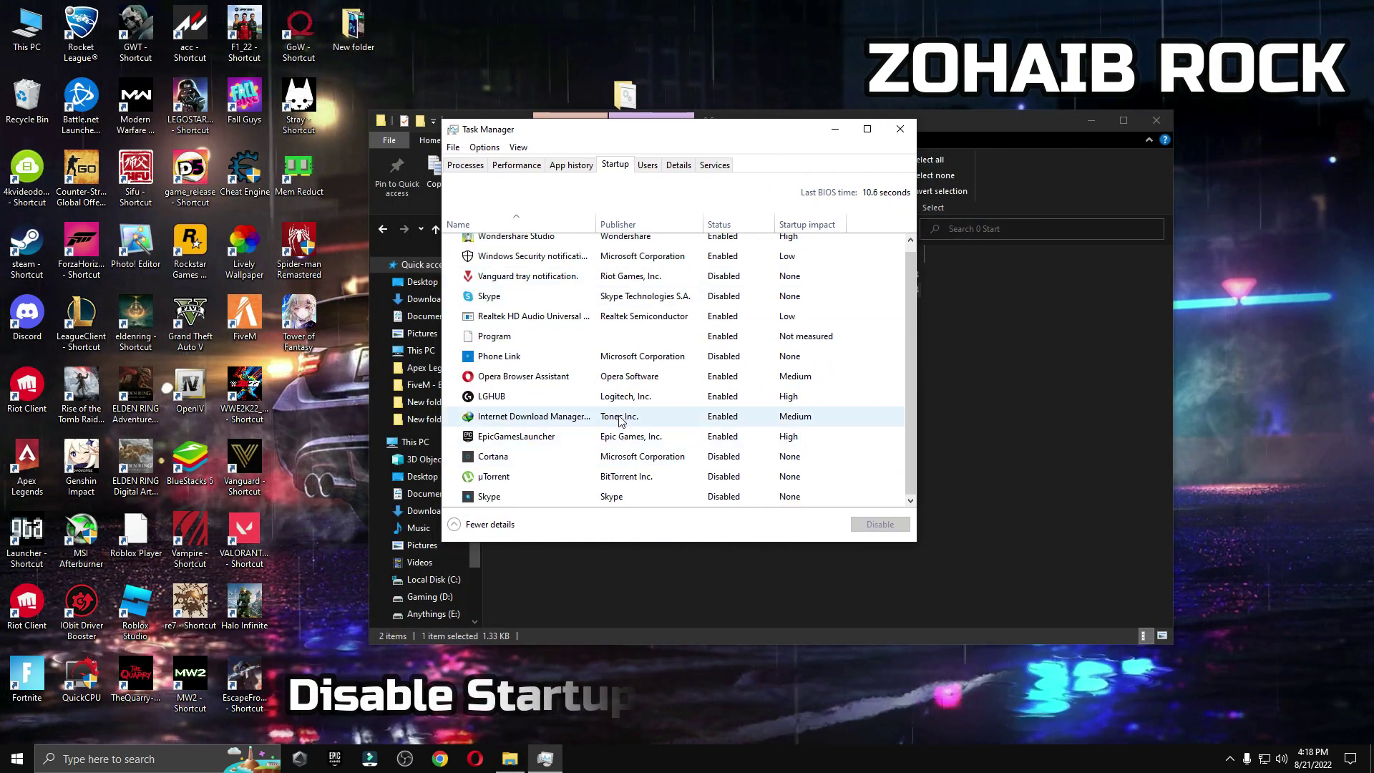
{"action": "left_click", "coordinate": [610, 503]}
{"action": "key", "text": "alt+e"}
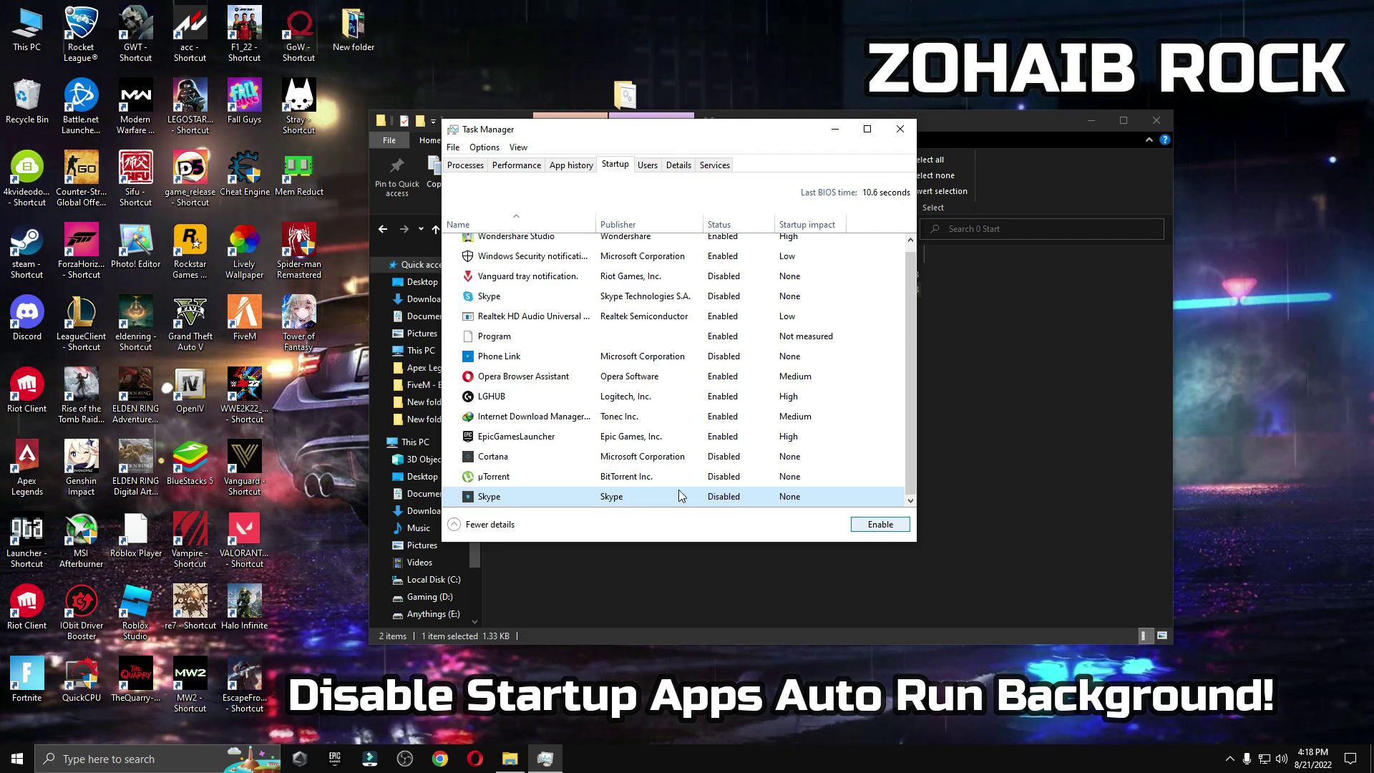
{"action": "key", "text": "alt+d"}
{"action": "left_click", "coordinate": [567, 476]}
{"action": "left_click", "coordinate": [456, 462]}
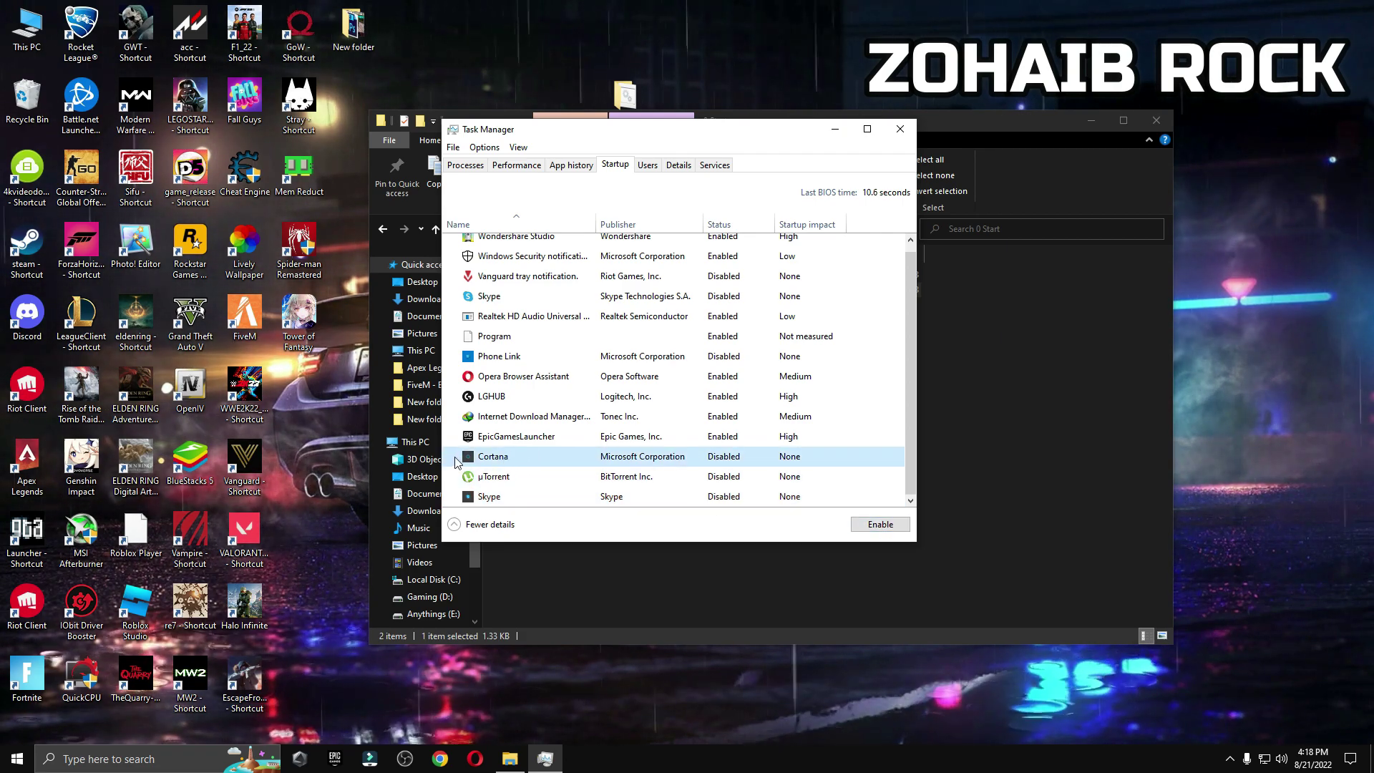
{"action": "left_click", "coordinate": [706, 360]}
{"action": "left_click", "coordinate": [536, 295]}
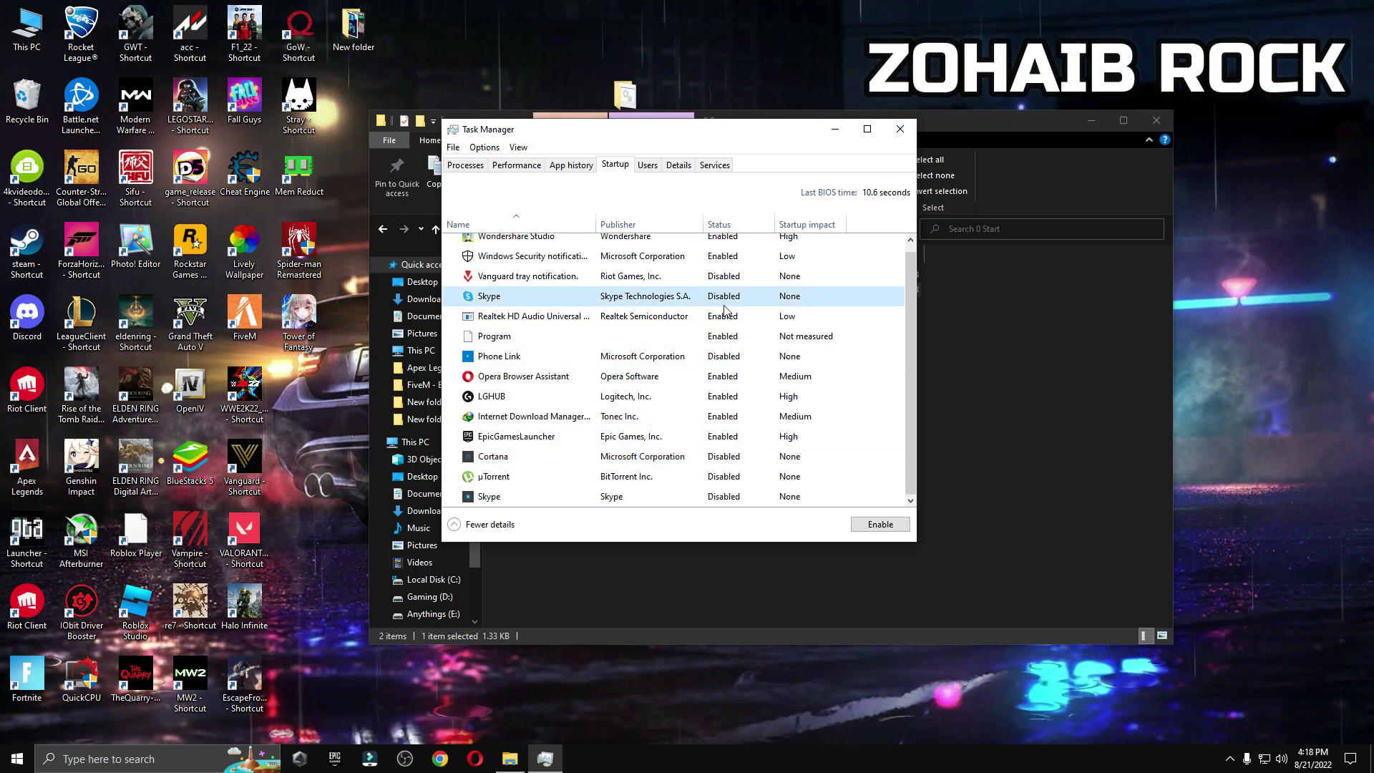
{"action": "left_click", "coordinate": [538, 278]}
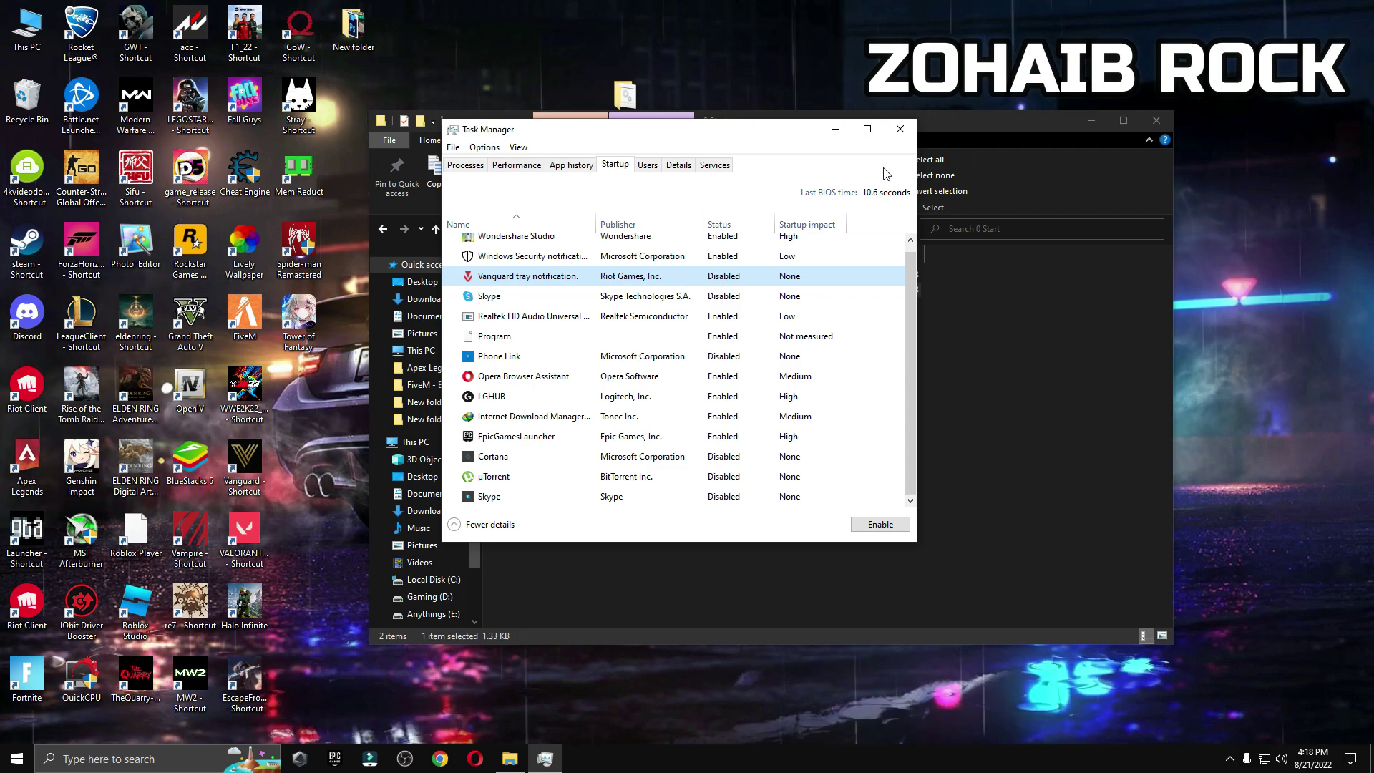
{"action": "left_click", "coordinate": [900, 130]}
- Open the 1 Windows Tweaks & Optimization folder and merge the Optimize ALL Windows Settings file into the registry
{"action": "left_click", "coordinate": [383, 228]}
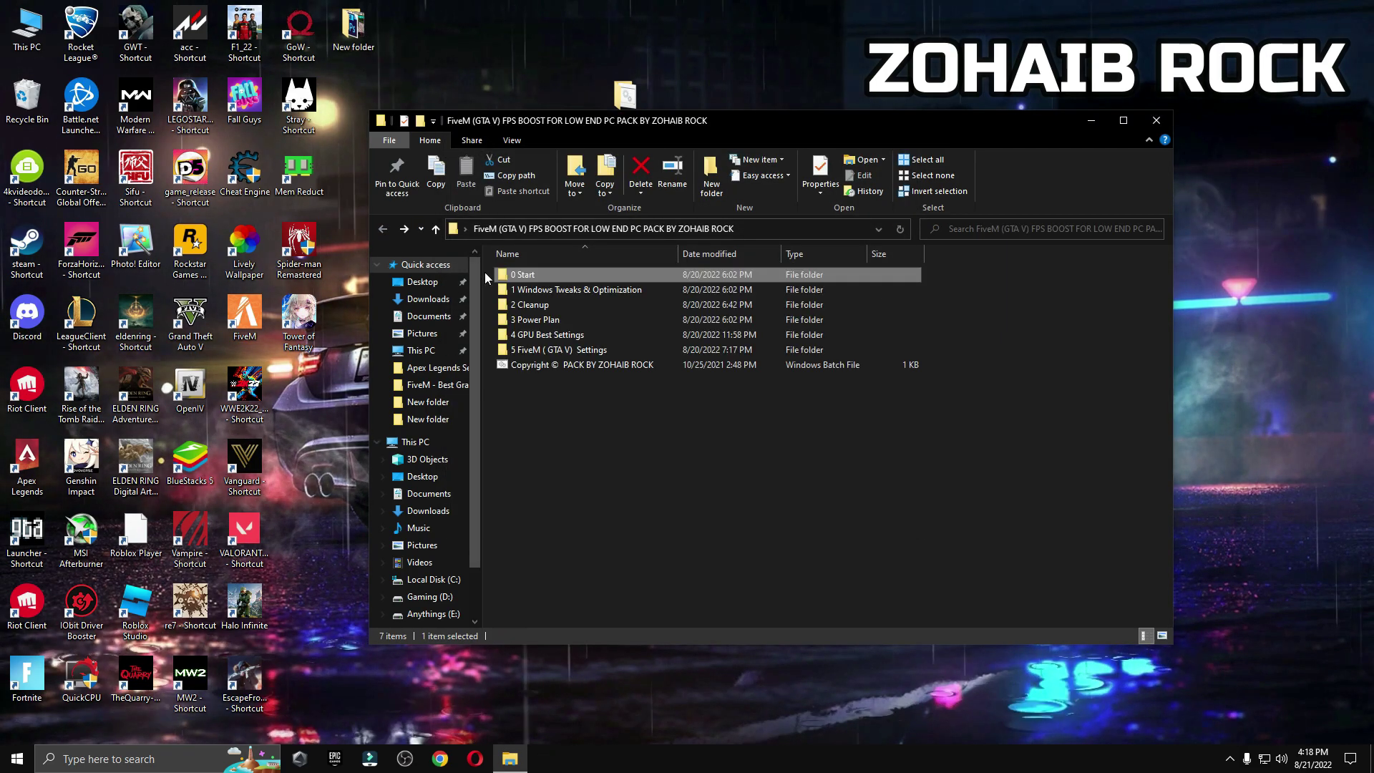
{"action": "left_click", "coordinate": [543, 290]}
{"action": "double_click", "coordinate": [543, 289]}
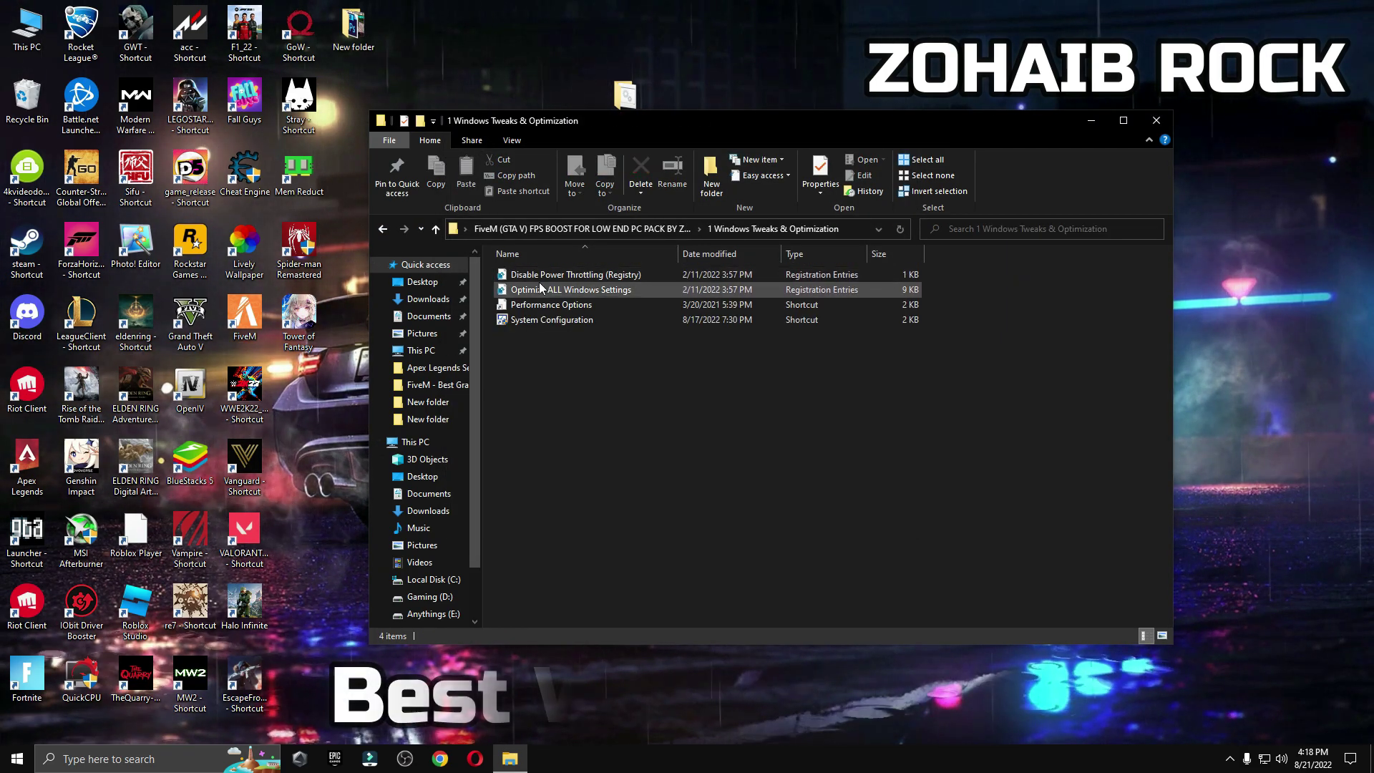
{"action": "key", "text": "super"}
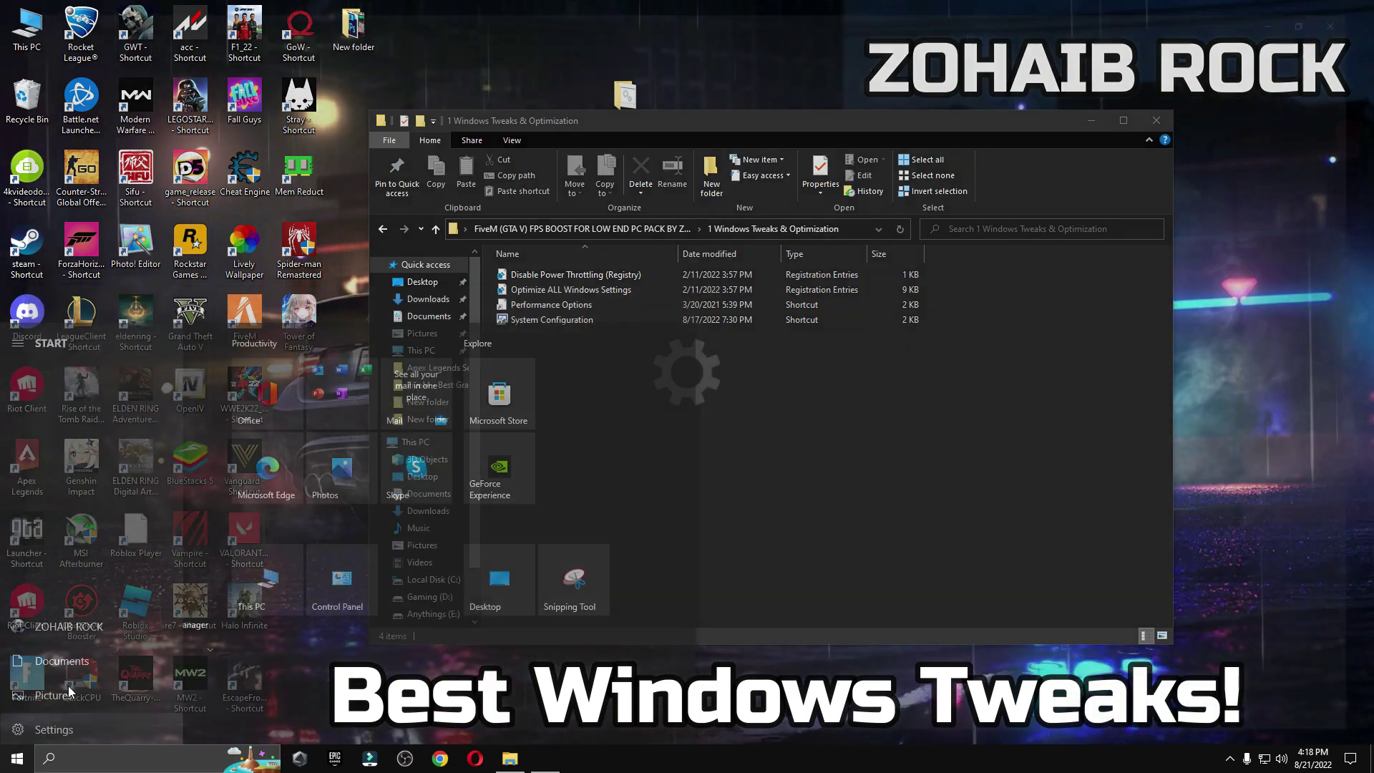
{"action": "left_click", "coordinate": [67, 686]}
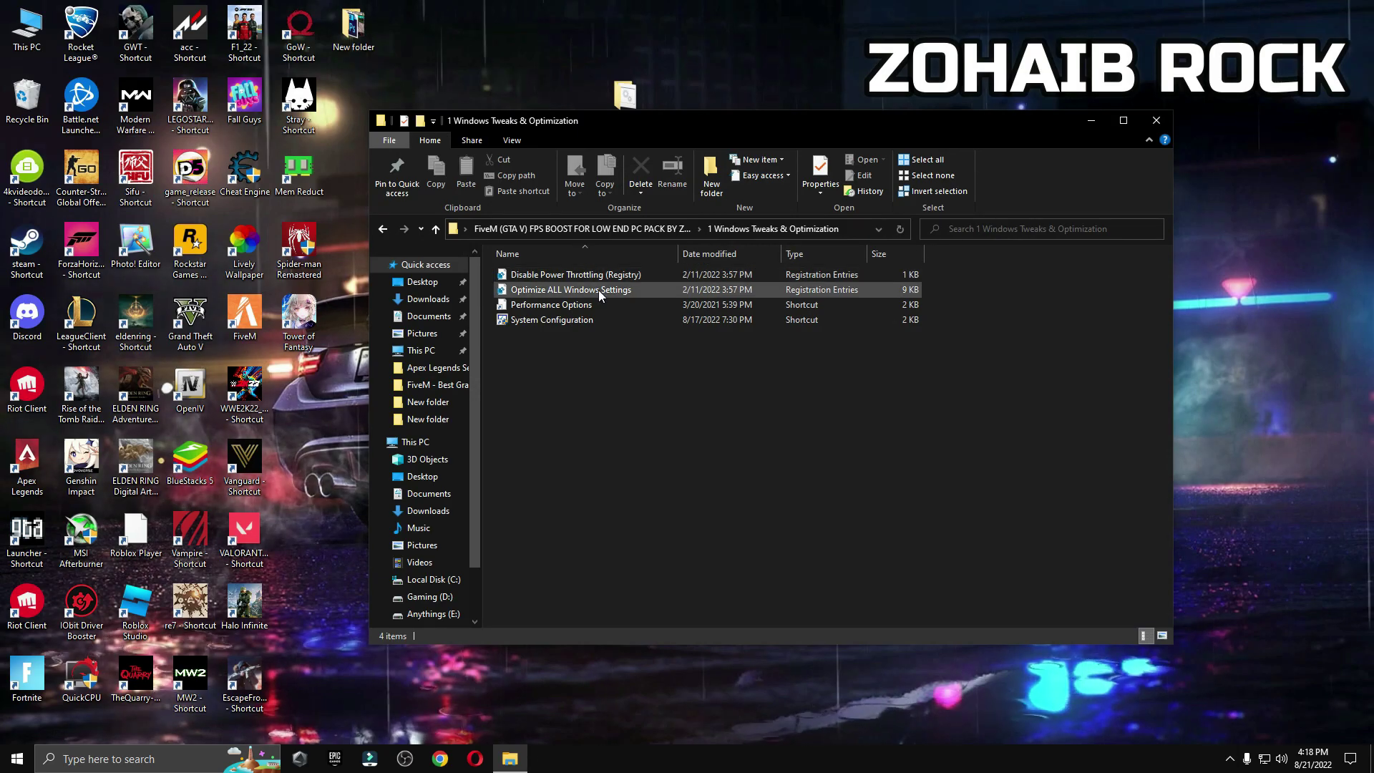
{"action": "double_click", "coordinate": [561, 295]}
{"action": "left_click", "coordinate": [613, 469]}
{"action": "left_click", "coordinate": [791, 405]}
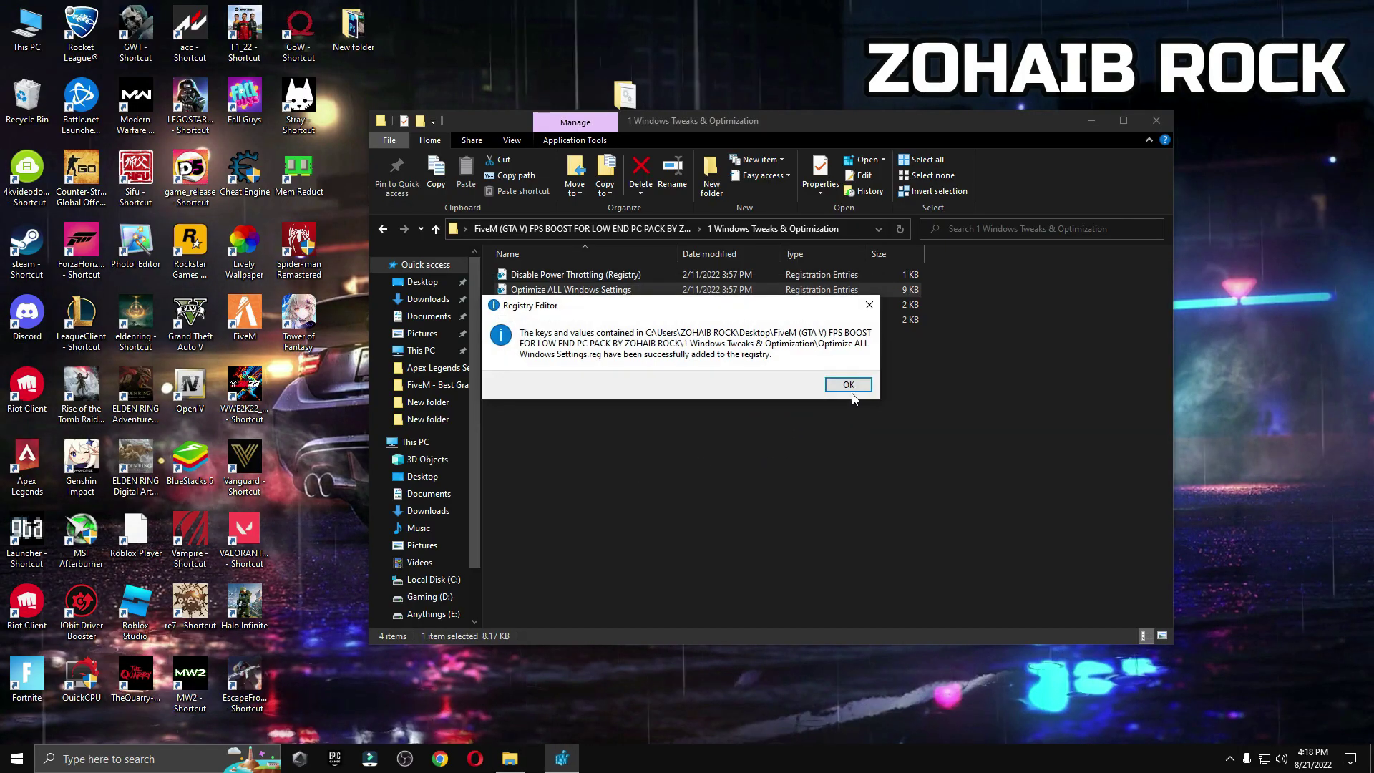
{"action": "left_click", "coordinate": [847, 390]}
- Merge the Disable Power Throttling (Registry) file into the registry and accept its confirmations
{"action": "double_click", "coordinate": [547, 275]}
{"action": "left_click", "coordinate": [616, 470]}
{"action": "left_click", "coordinate": [791, 405]}
{"action": "left_click", "coordinate": [847, 388]}
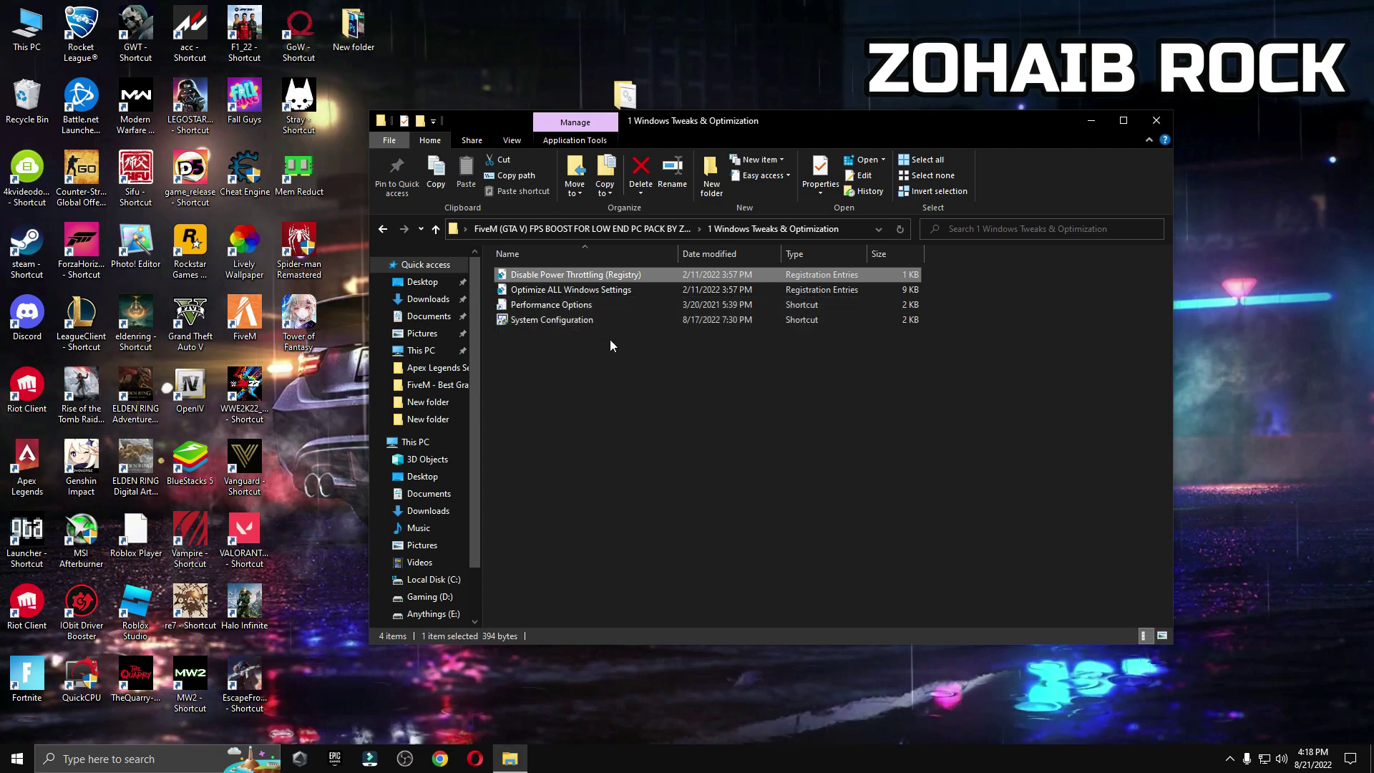
- Open the Performance Options shortcut and set the visual effects to Adjust for best performance
{"action": "double_click", "coordinate": [557, 307]}
{"action": "left_click_drag", "start_coordinate": [300, 83], "coordinate": [693, 126]}
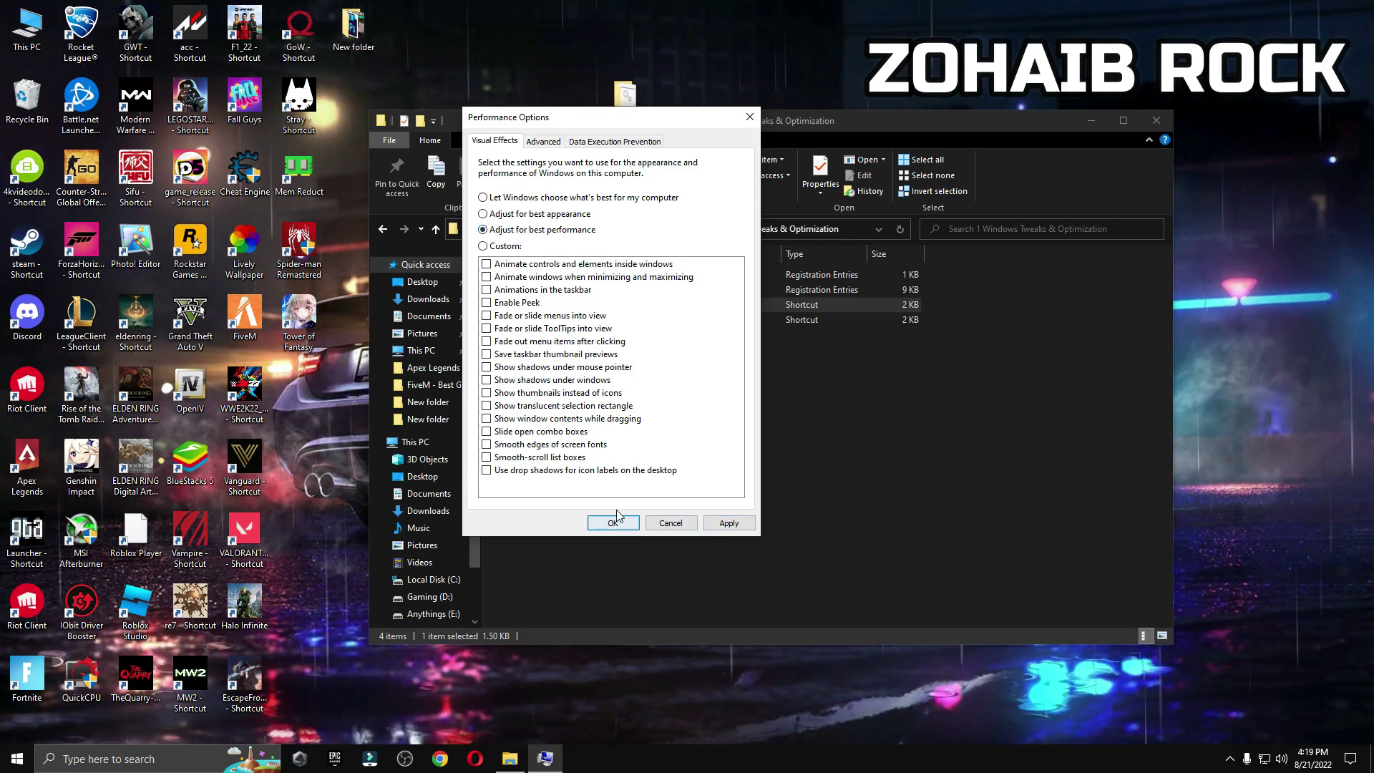
{"action": "left_click", "coordinate": [634, 524]}
- Set the number of boot processors to 20 in System Configuration's advanced boot options, apply it and exit without restarting
{"action": "double_click", "coordinate": [551, 318]}
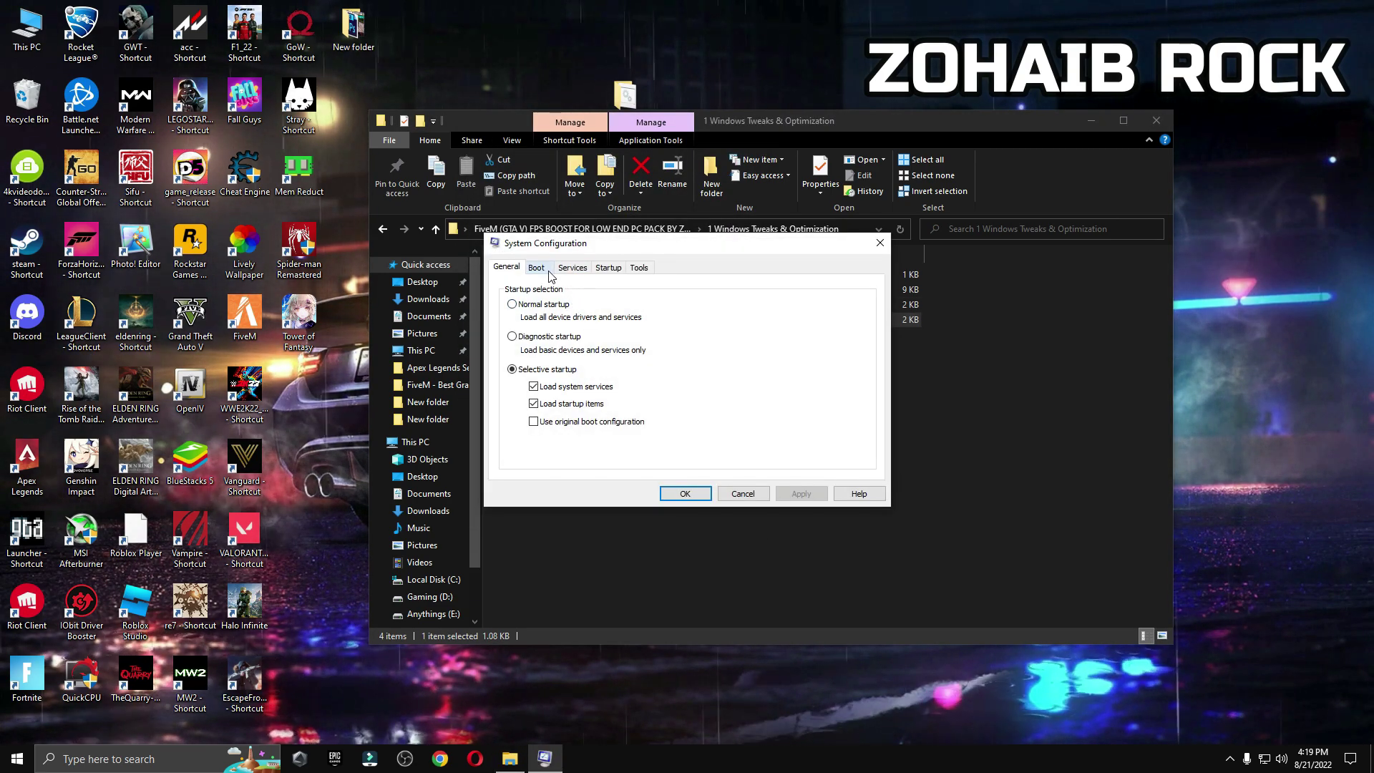
{"action": "left_click", "coordinate": [572, 267]}
{"action": "left_click", "coordinate": [536, 268]}
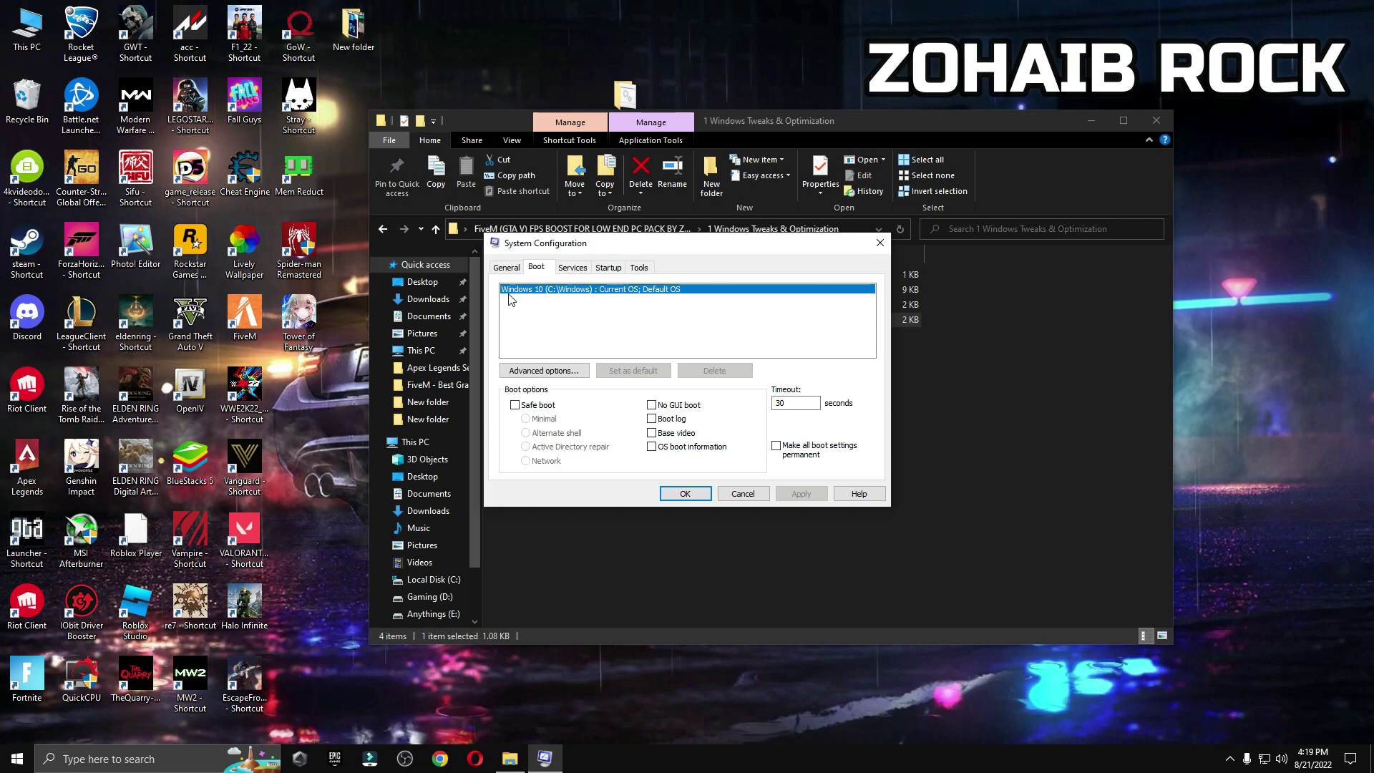
{"action": "left_click", "coordinate": [510, 373]}
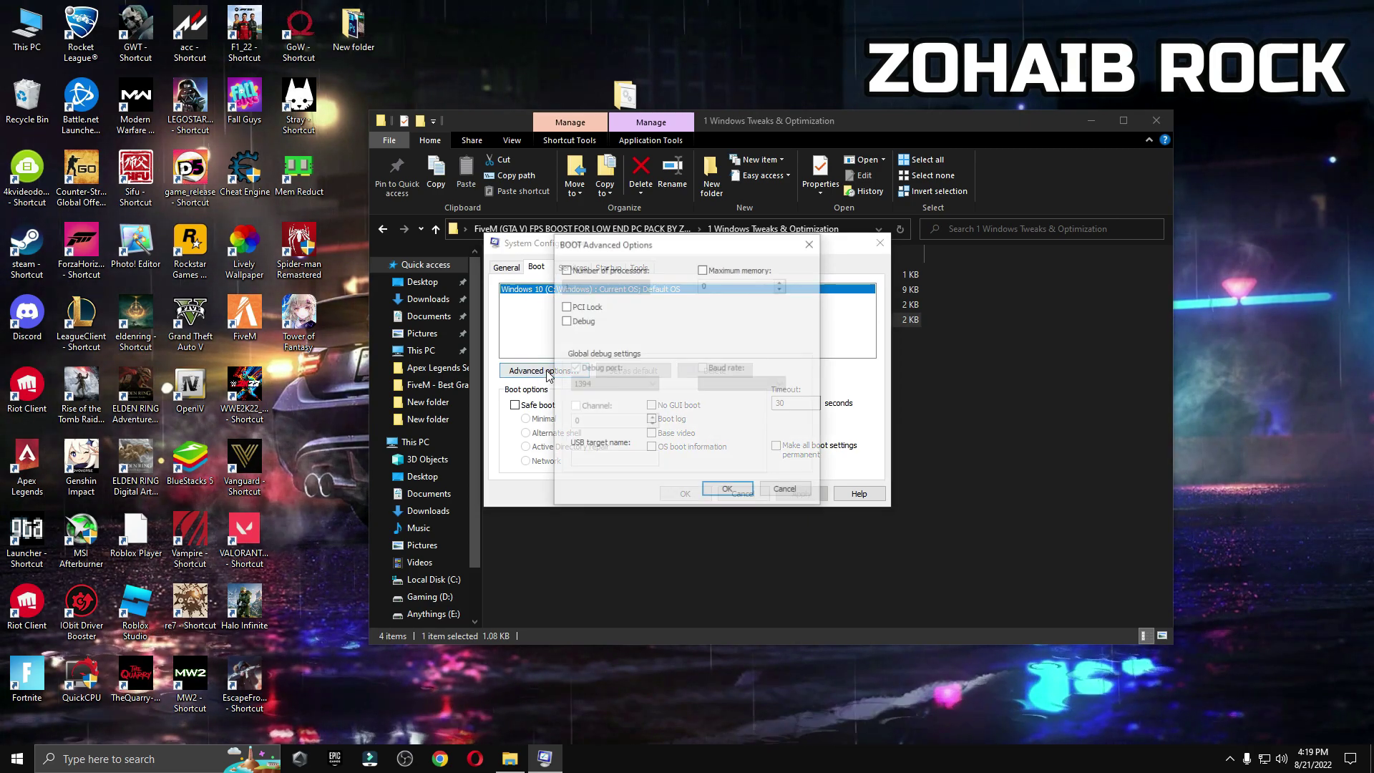
{"action": "left_click", "coordinate": [566, 269]}
{"action": "left_click", "coordinate": [606, 286]}
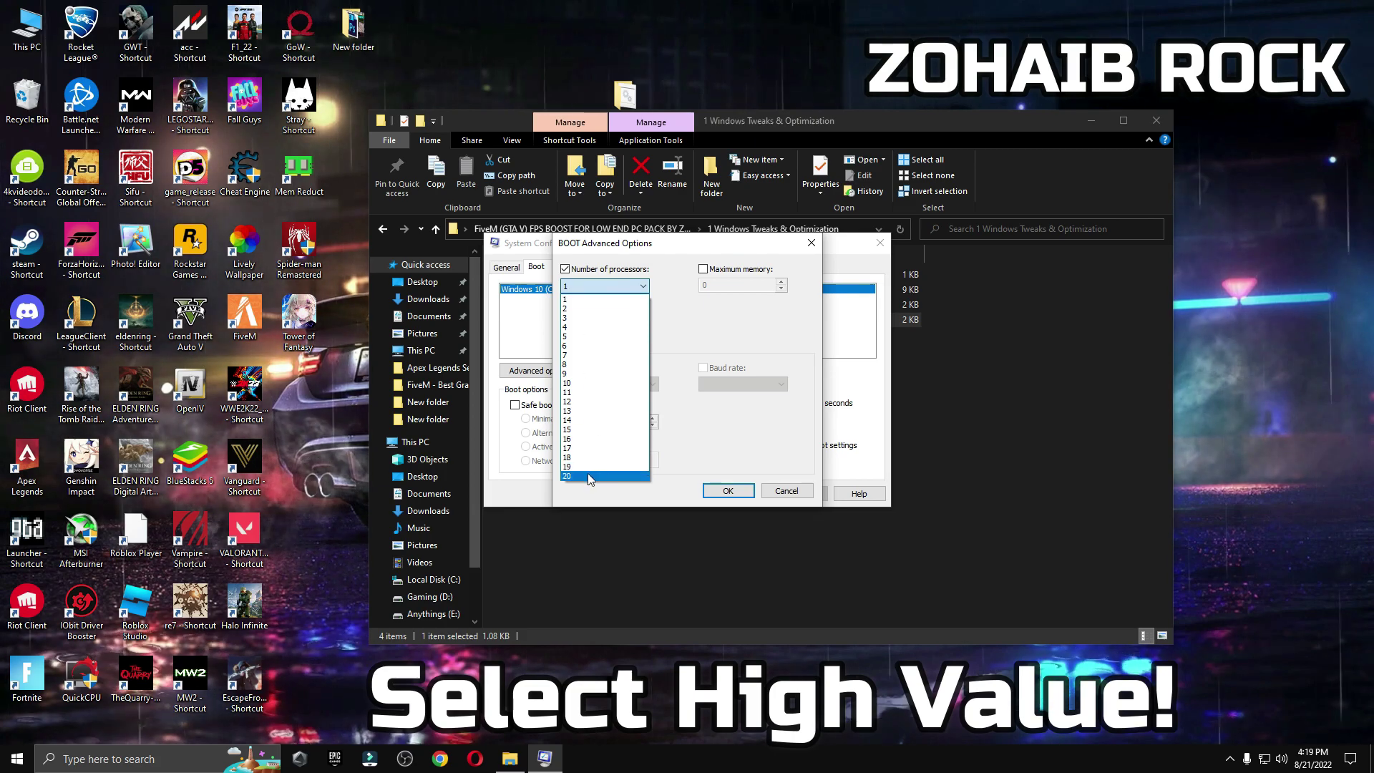
{"action": "left_click", "coordinate": [587, 474]}
{"action": "left_click", "coordinate": [726, 491]}
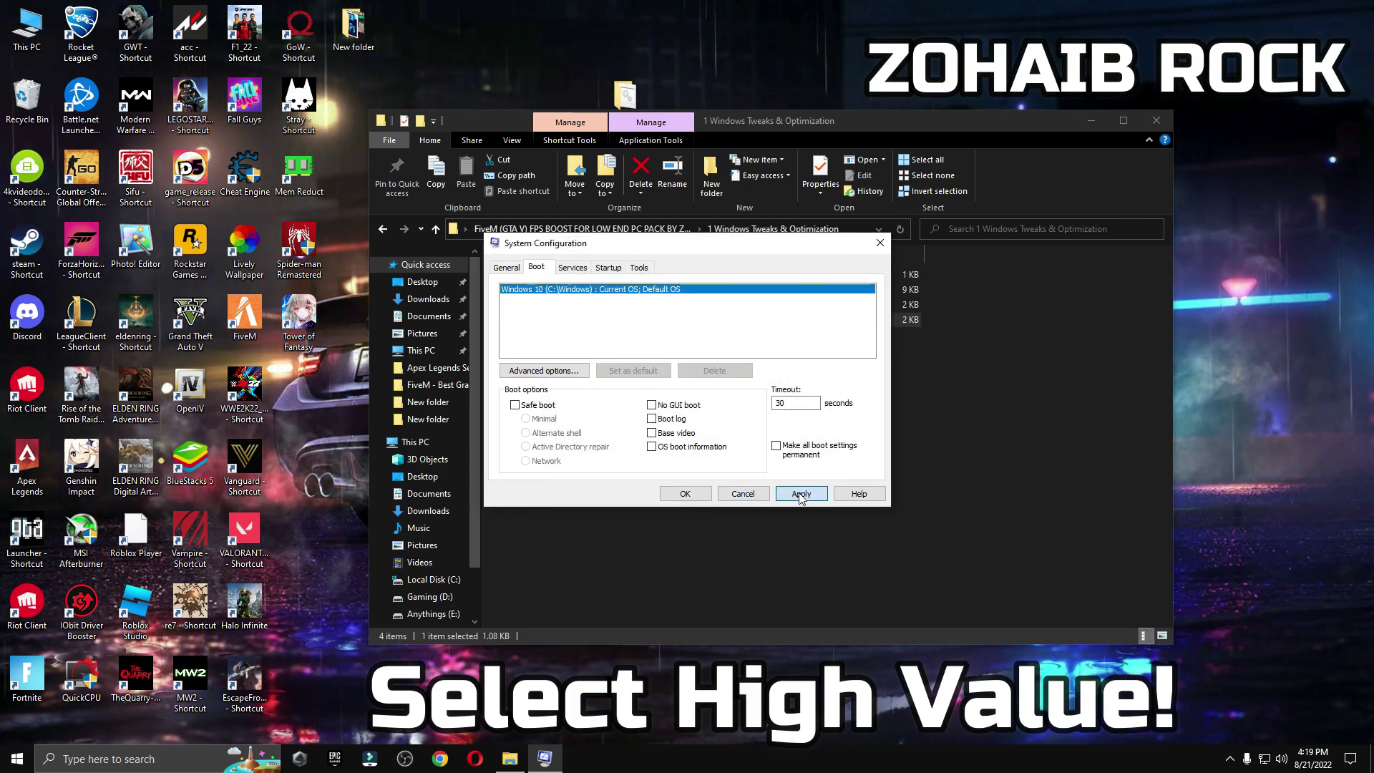
{"action": "left_click", "coordinate": [800, 494]}
{"action": "left_click", "coordinate": [685, 493]}
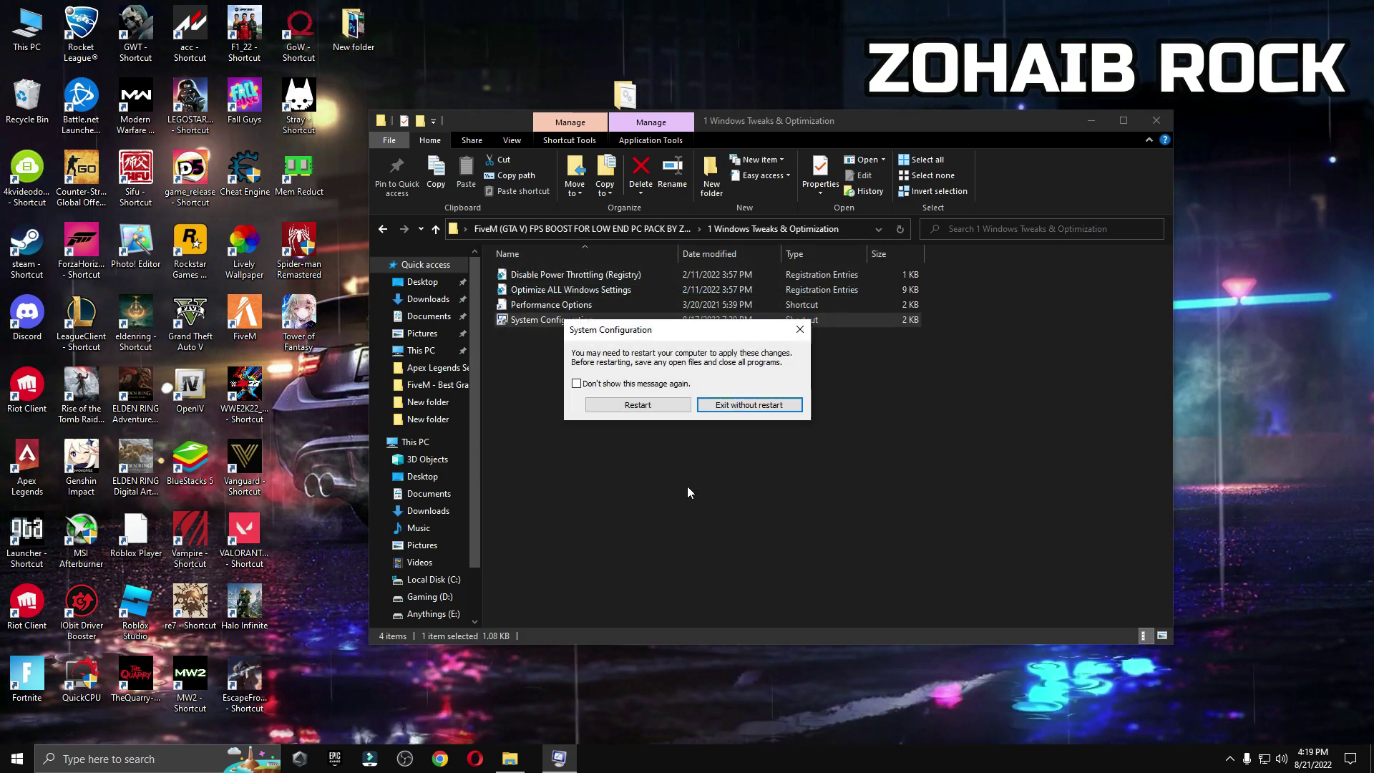
{"action": "left_click", "coordinate": [749, 406]}
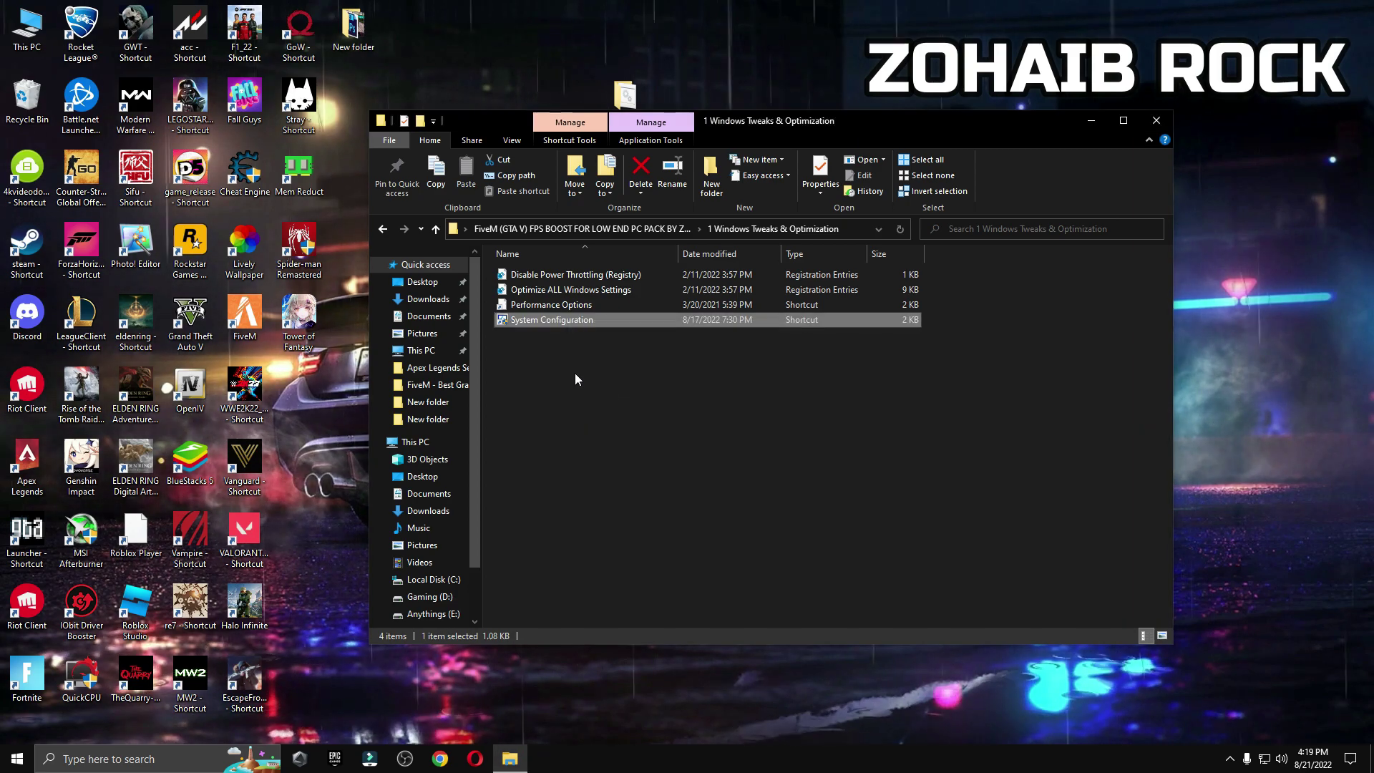
- Run Delete Temporary Files and Delete Windows Update Cache from the 2 Cleanup folder
{"action": "left_click", "coordinate": [383, 229]}
{"action": "double_click", "coordinate": [529, 305]}
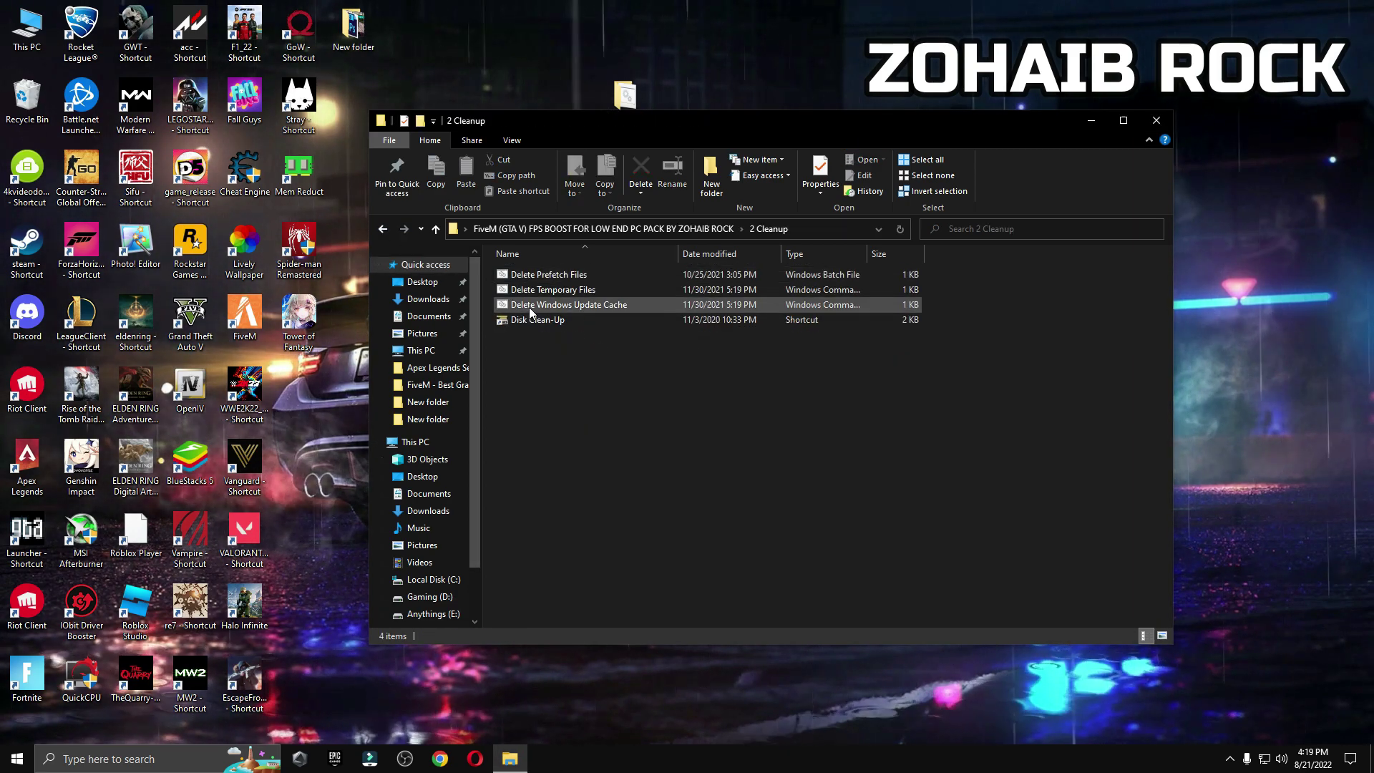
{"action": "double_click", "coordinate": [531, 288]}
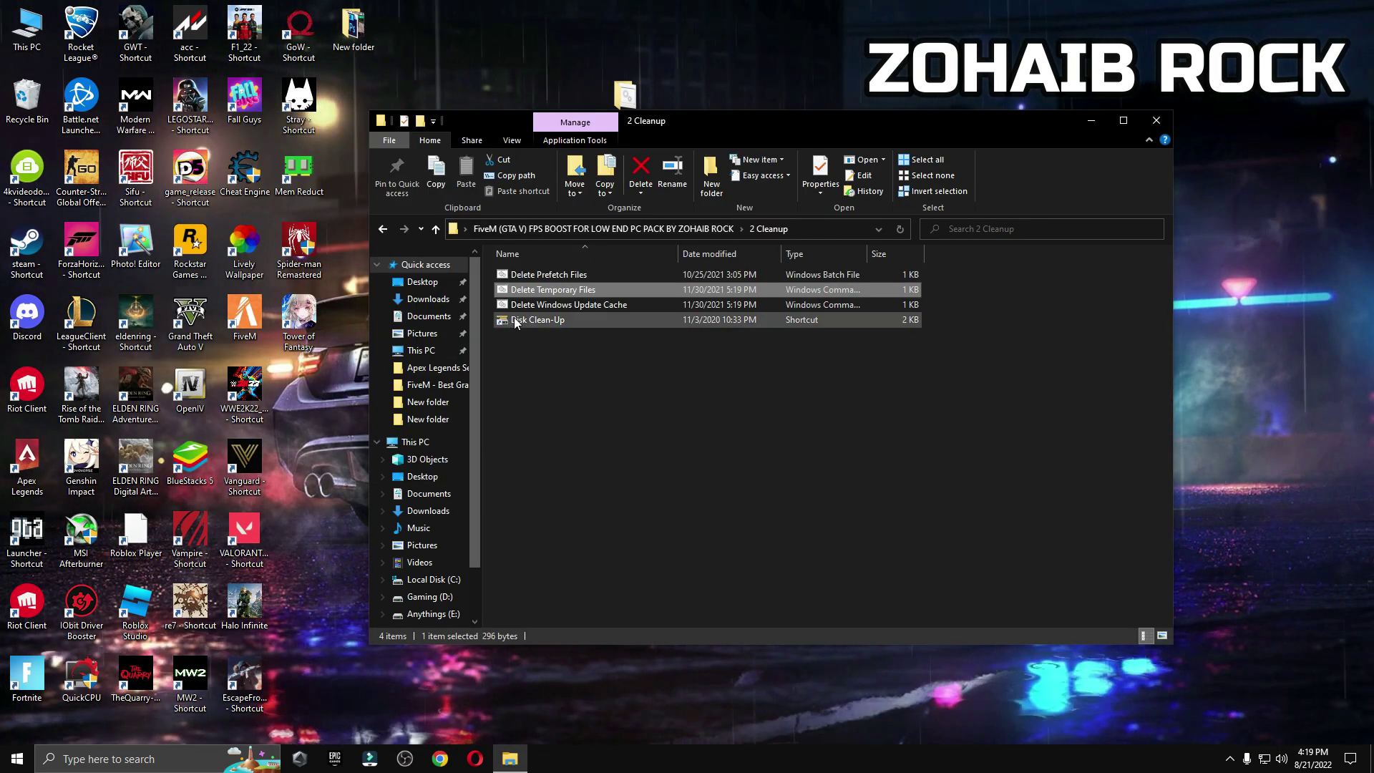
{"action": "double_click", "coordinate": [525, 304]}
{"action": "key", "text": "Return"}
- Launch Disk Clean-Up for drive C: from the 2 Cleanup folder and close the folder window
{"action": "double_click", "coordinate": [539, 322]}
{"action": "left_click", "coordinate": [1149, 123]}
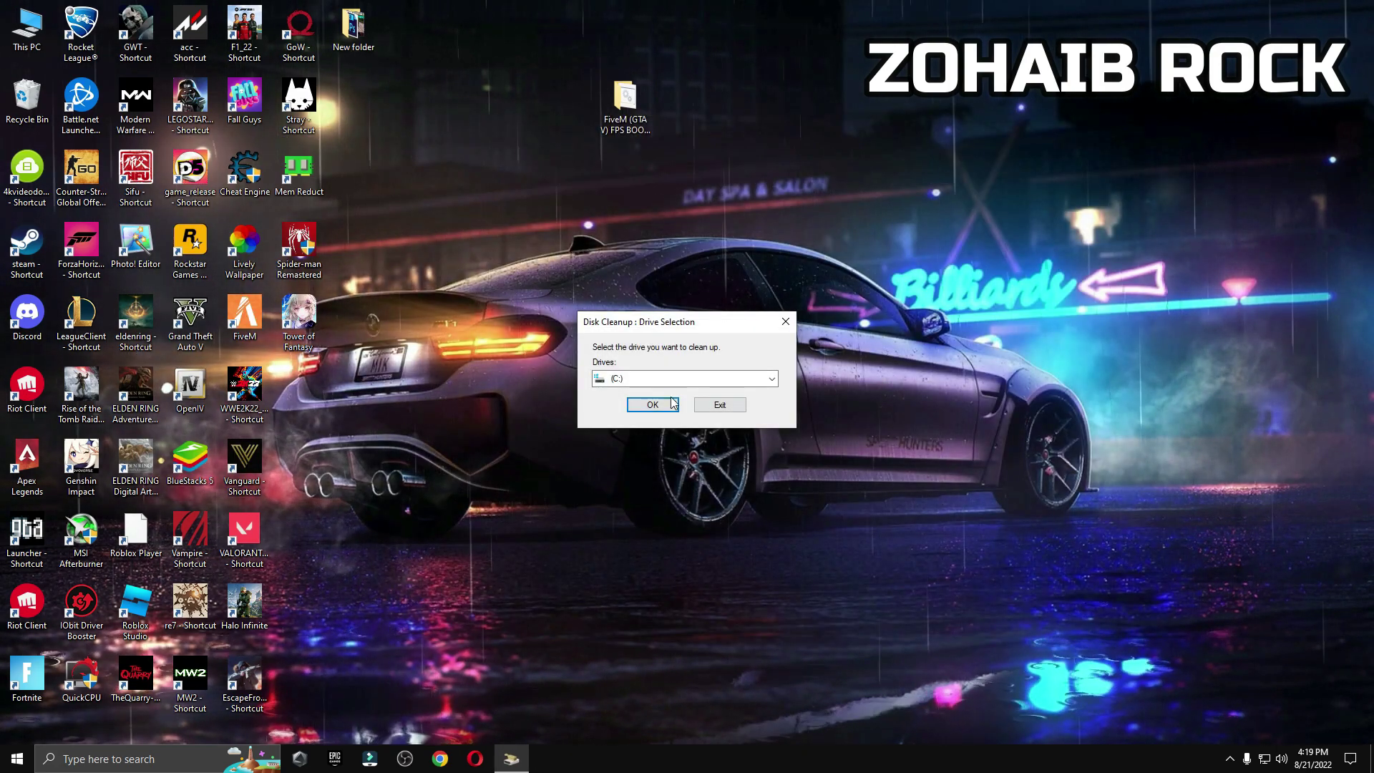
{"action": "left_click", "coordinate": [771, 379]}
{"action": "left_click", "coordinate": [641, 392]}
{"action": "left_click", "coordinate": [652, 405]}
{"action": "left_click_drag", "start_coordinate": [356, 147], "coordinate": [546, 150]}
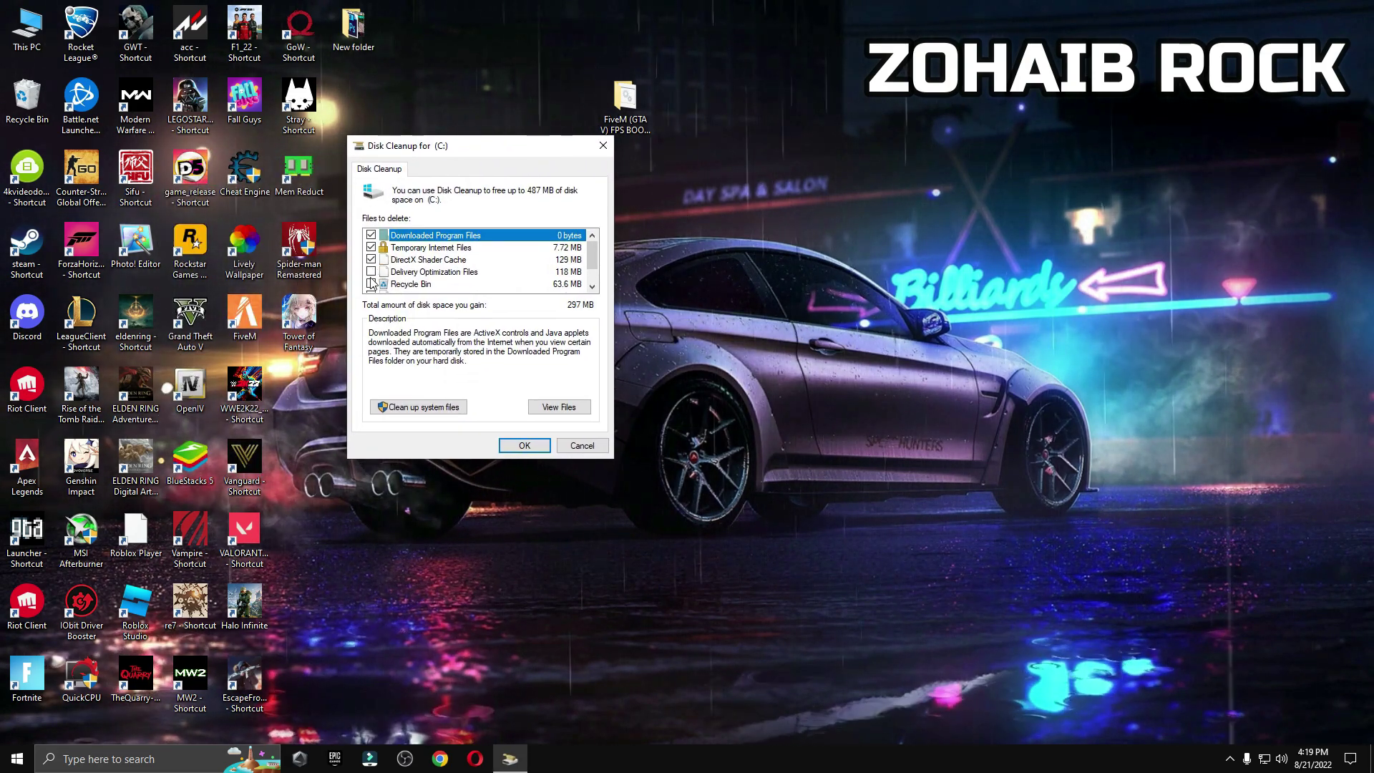
- Add Delivery Optimization Files, Recycle Bin and Temporary files to the cleanup selection and permanently delete the selected files
{"action": "scroll", "coordinate": [371, 279], "scroll_direction": "down", "scroll_amount": 1}
{"action": "left_click", "coordinate": [370, 247]}
{"action": "left_click", "coordinate": [371, 259]}
{"action": "left_click", "coordinate": [371, 272]}
{"action": "left_click", "coordinate": [524, 445]}
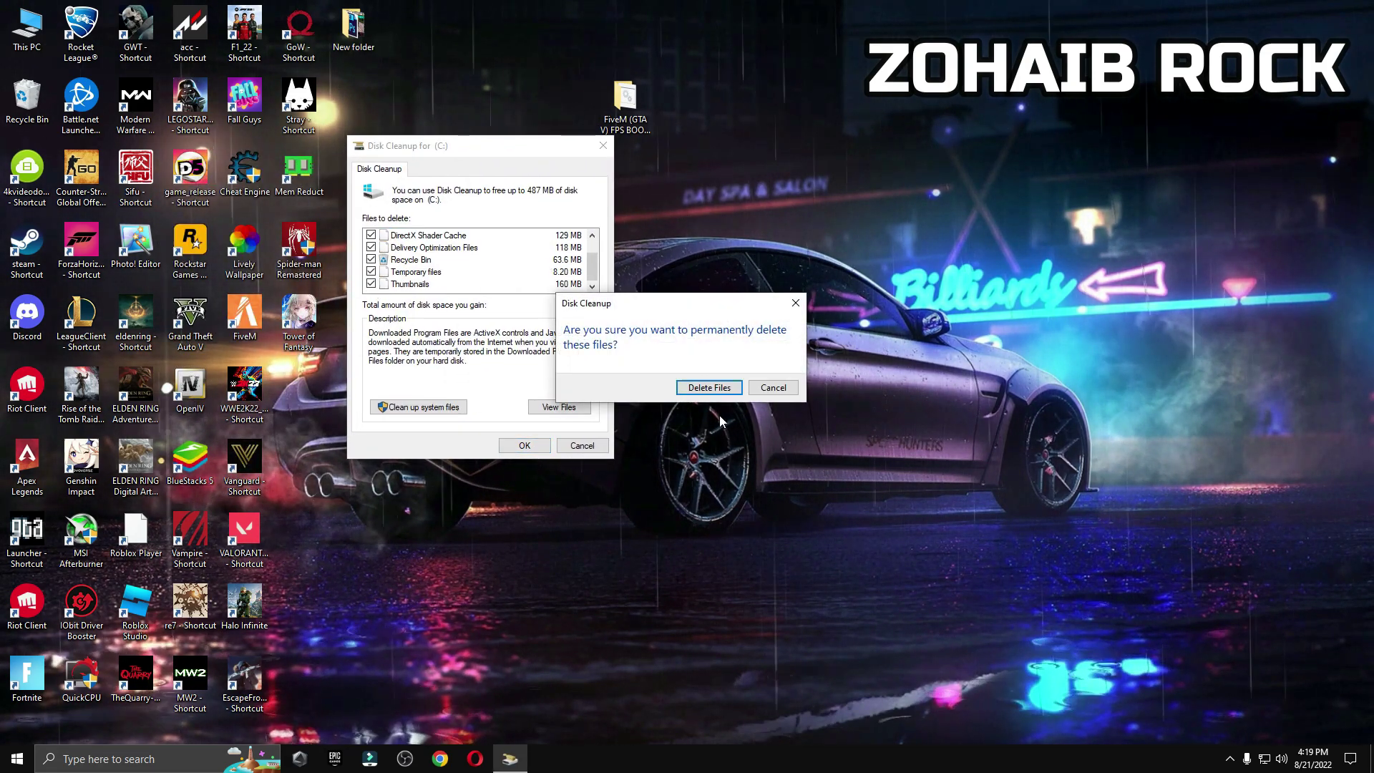
{"action": "left_click", "coordinate": [710, 387]}
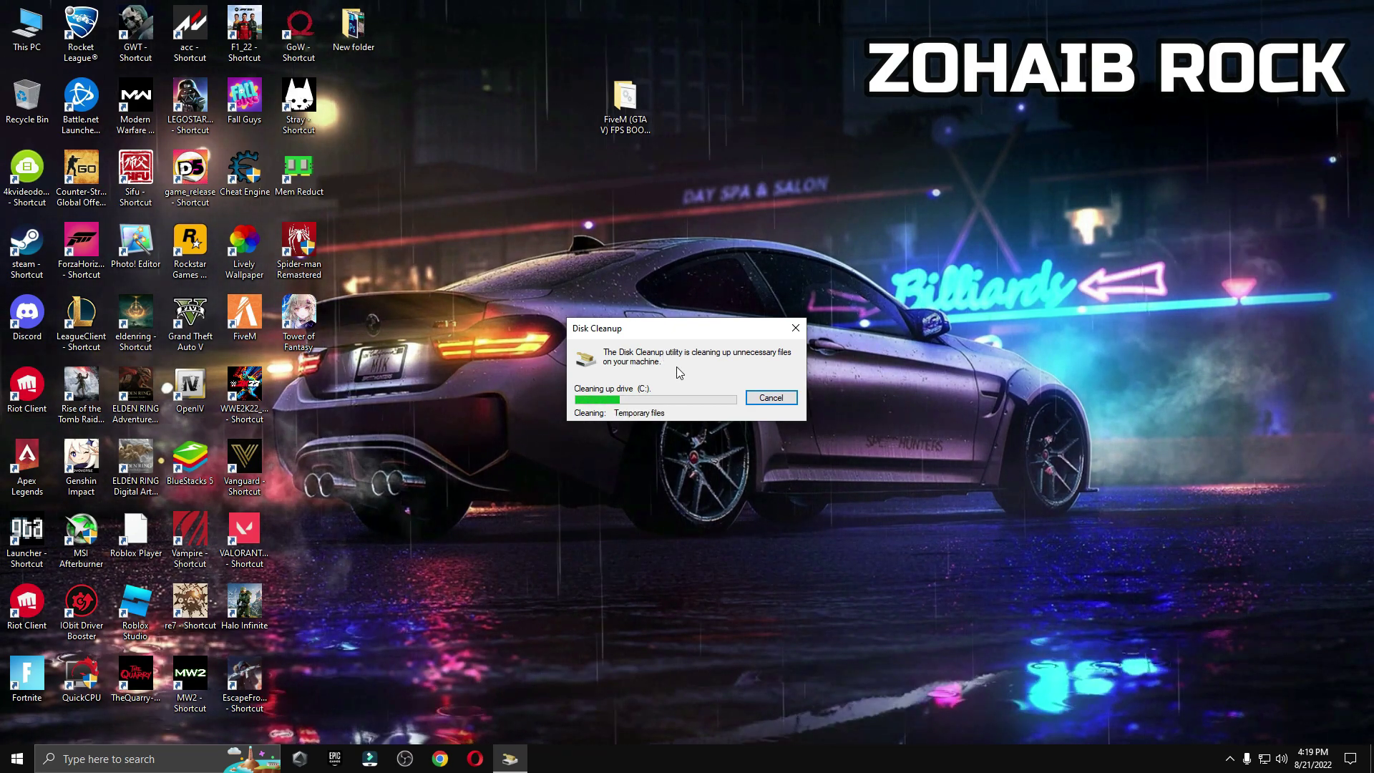
- Open the boost pack's 3 Power Plan folder and go into Quick-CPU's 64bit folder containing QuickCpuSetup
{"action": "double_click", "coordinate": [633, 105]}
{"action": "double_click", "coordinate": [560, 316]}
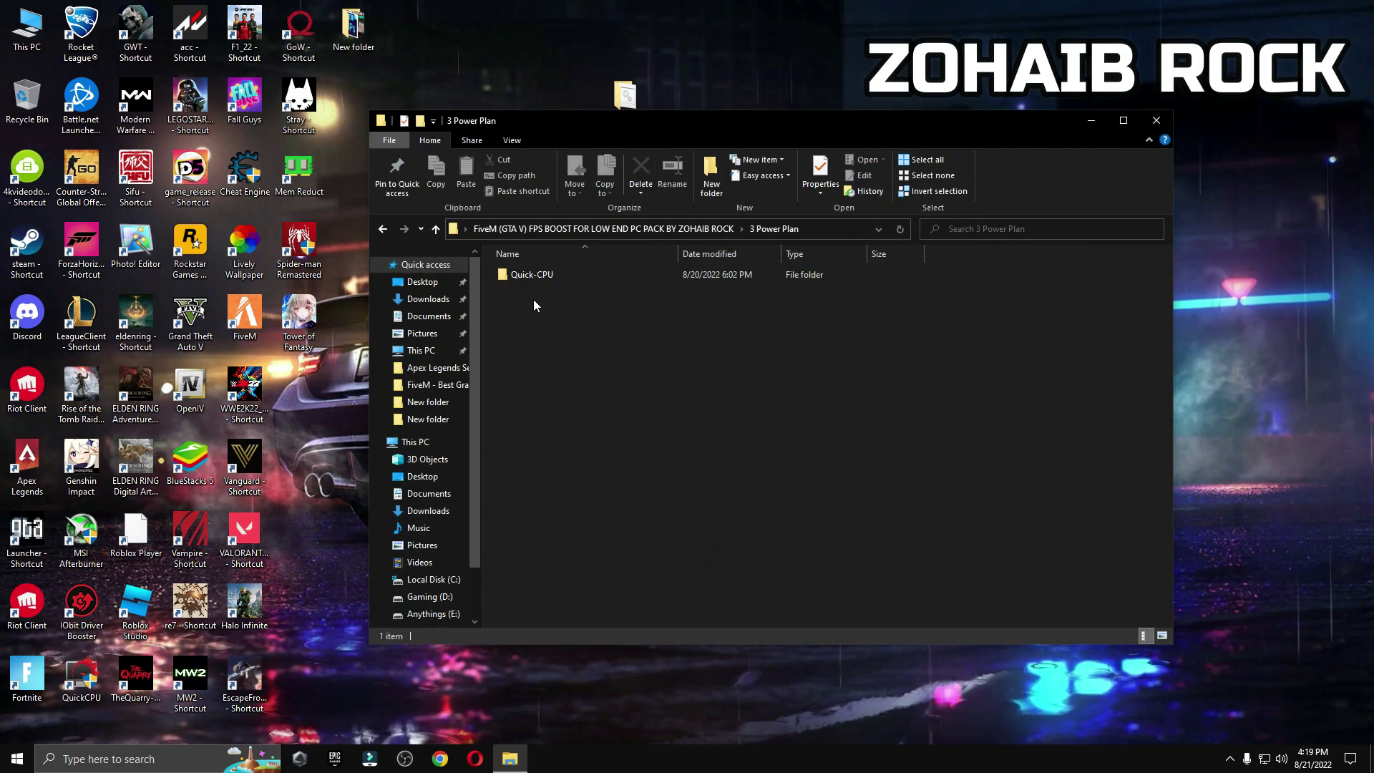
{"action": "double_click", "coordinate": [533, 275]}
{"action": "double_click", "coordinate": [529, 291]}
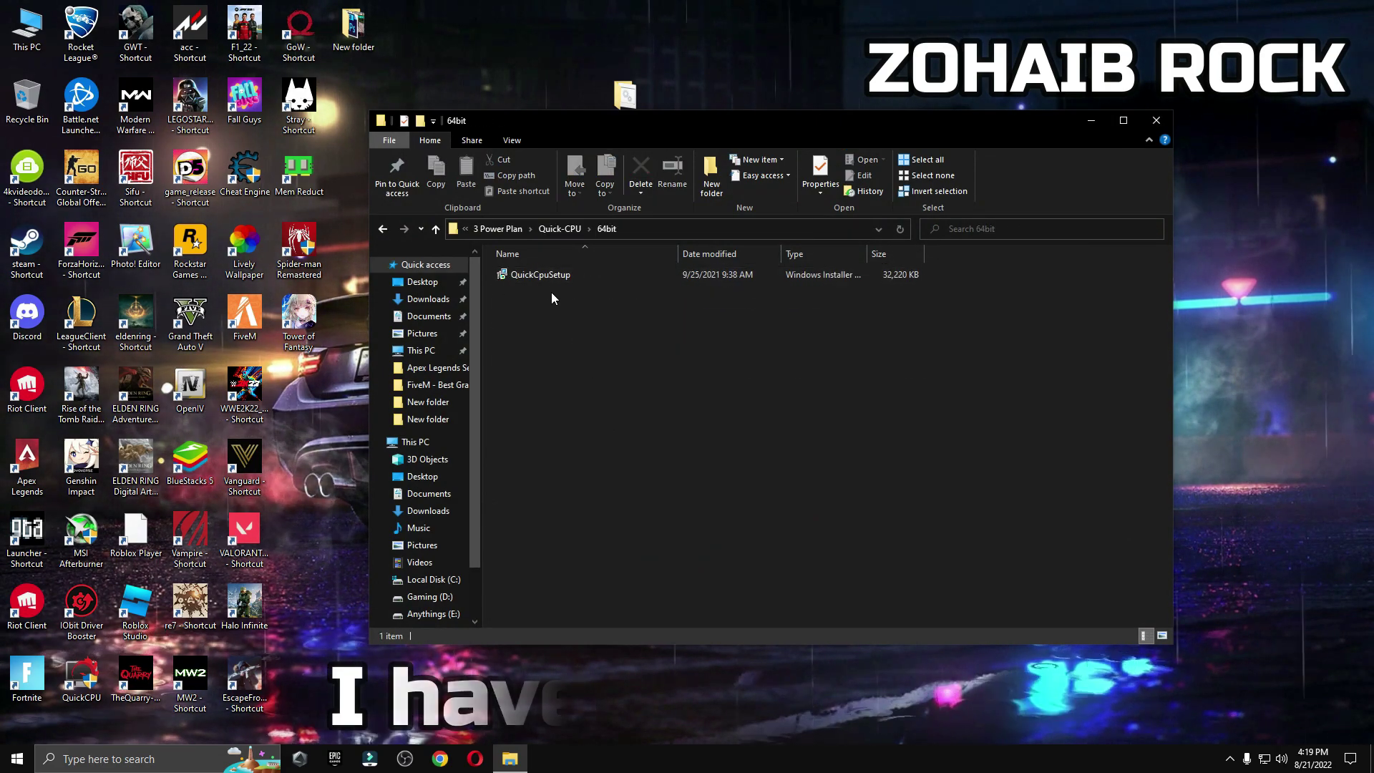
- Launch the installed QuickCPU from its desktop shortcut, close the 64bit folder window and reposition the Quick CPU window
{"action": "double_click", "coordinate": [78, 671]}
{"action": "left_click", "coordinate": [661, 469]}
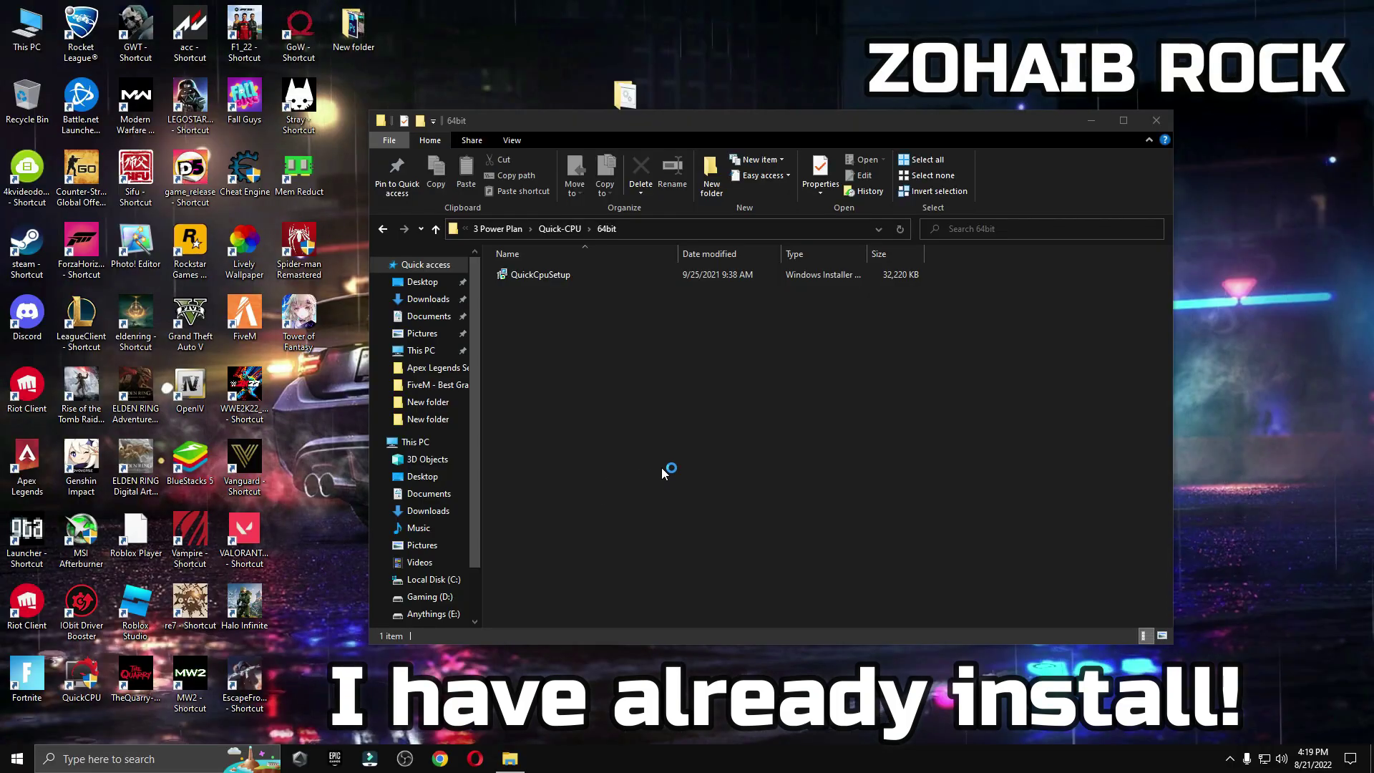
{"action": "left_click", "coordinate": [1156, 120]}
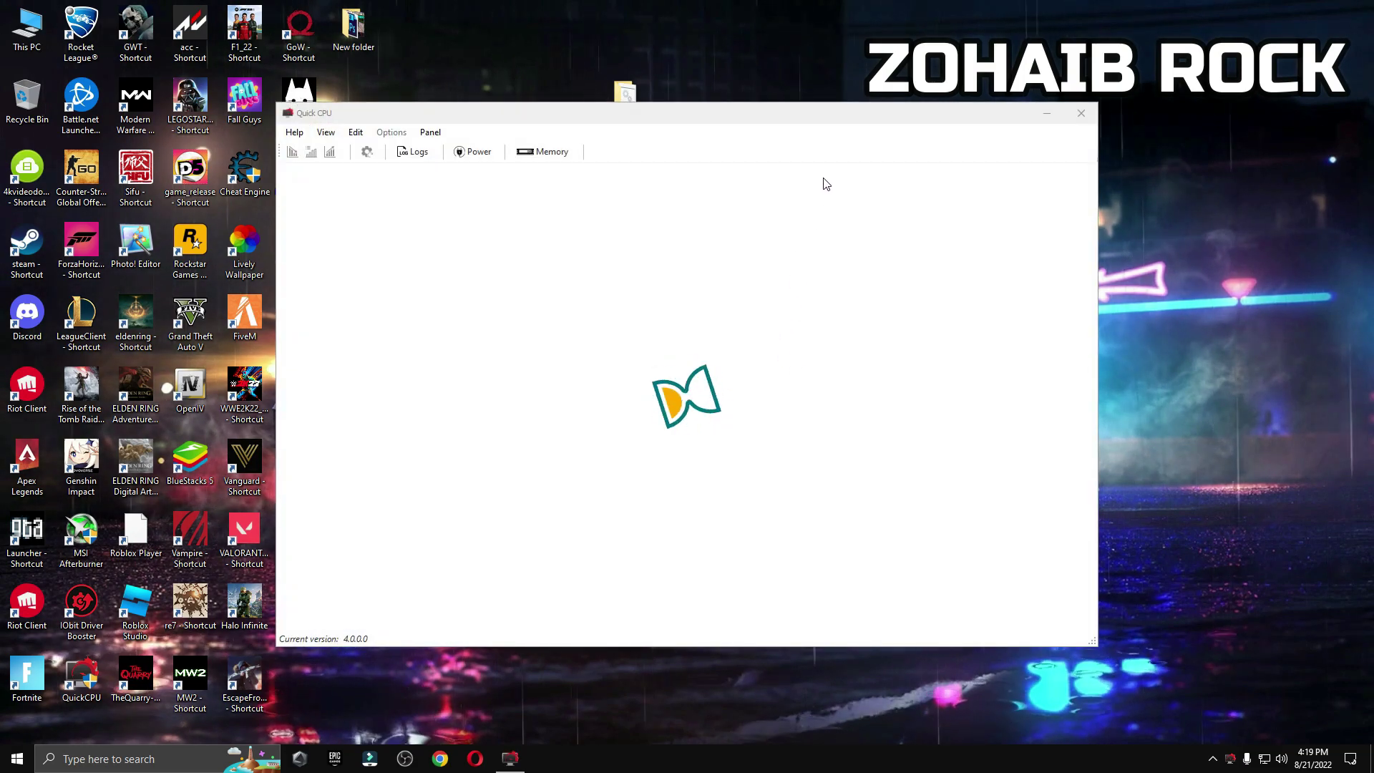
{"action": "left_click_drag", "start_coordinate": [836, 117], "coordinate": [936, 132]}
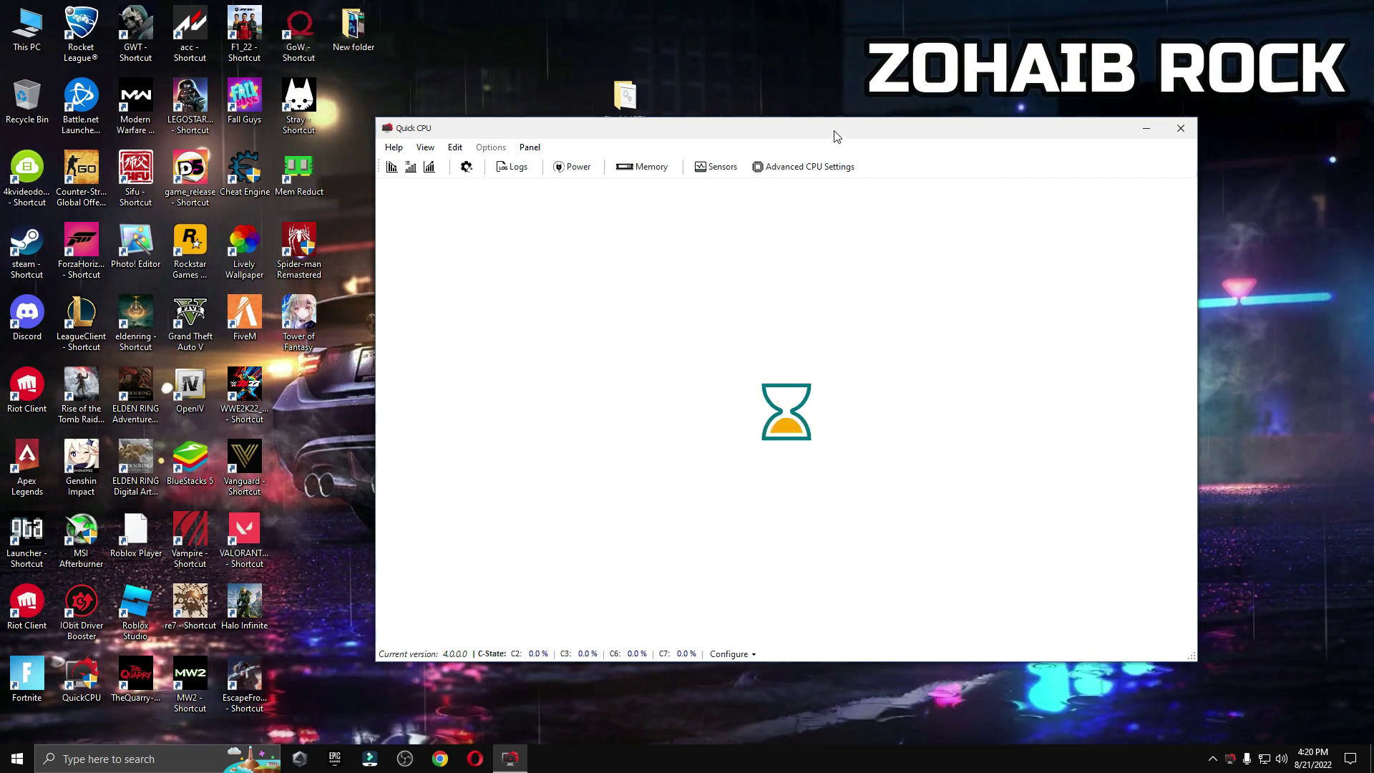
{"action": "left_click_drag", "start_coordinate": [835, 133], "coordinate": [824, 120]}
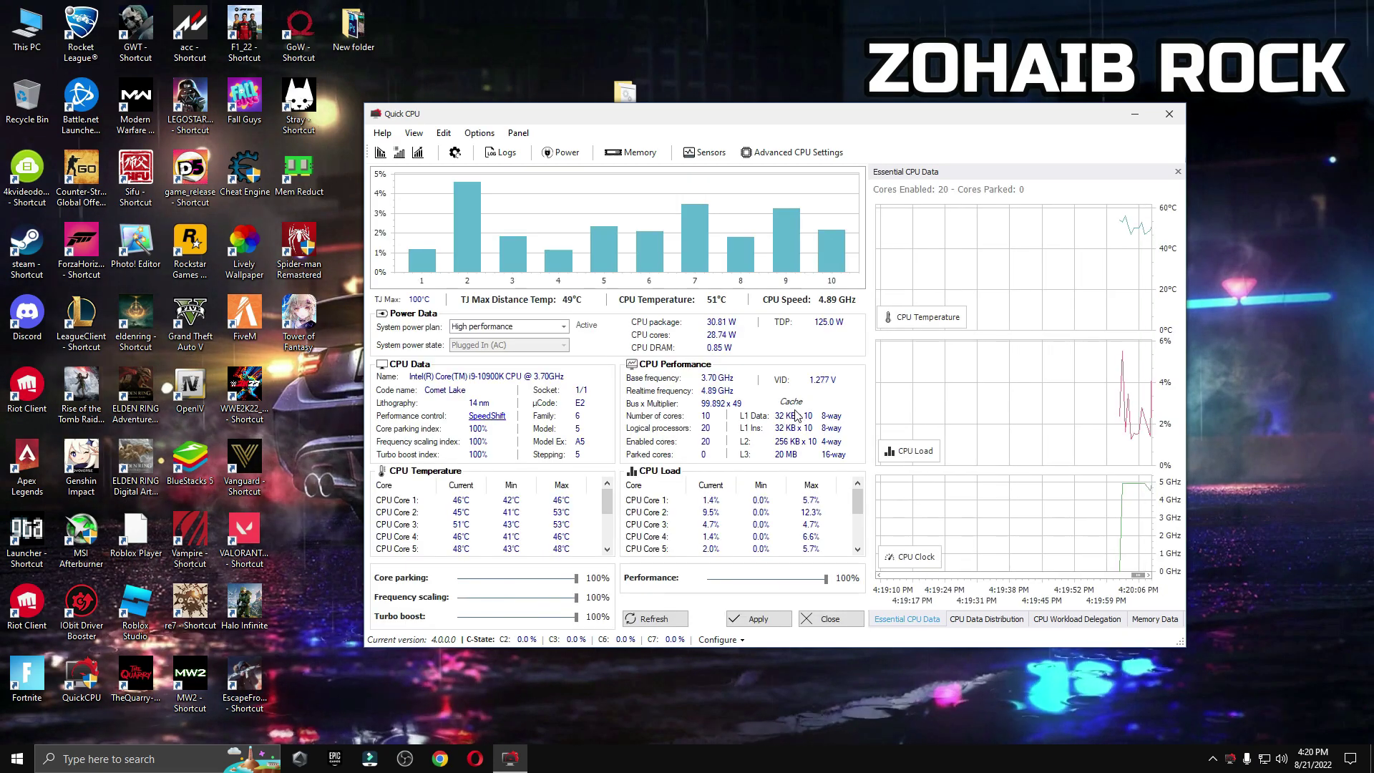
- Select High performance as the system power plan and set the Performance slider to 100%
{"action": "left_click", "coordinate": [882, 430]}
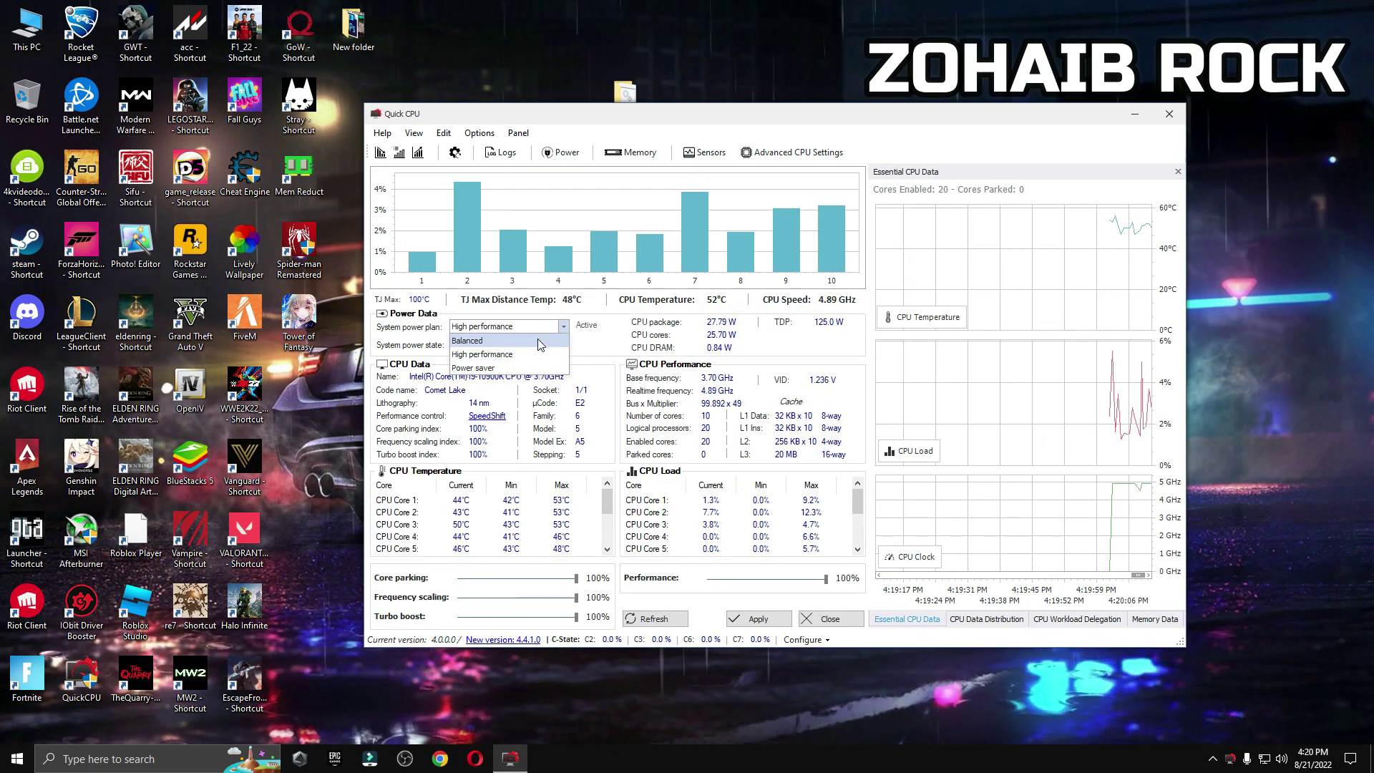
{"action": "left_click", "coordinate": [510, 357]}
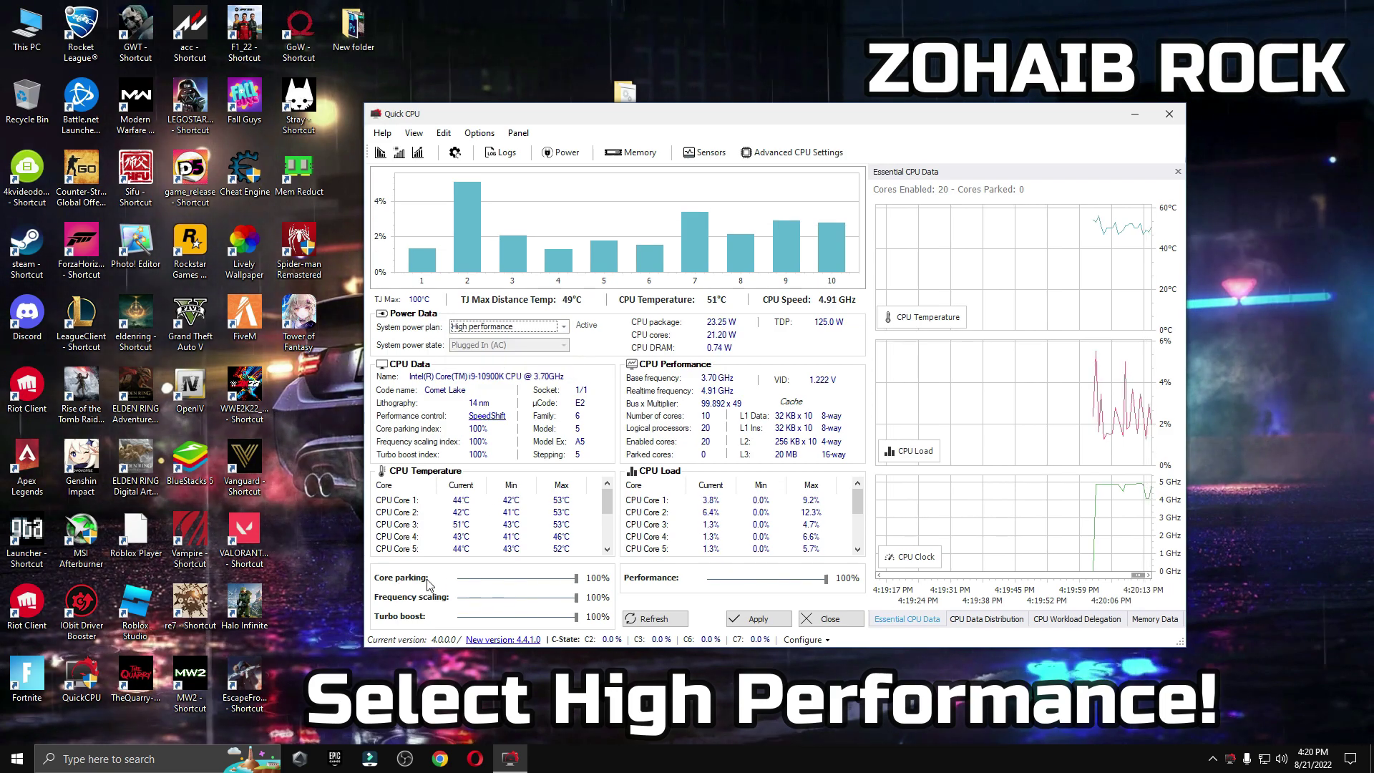
{"action": "left_click_drag", "start_coordinate": [826, 579], "coordinate": [816, 582]}
{"action": "left_click", "coordinate": [845, 586]}
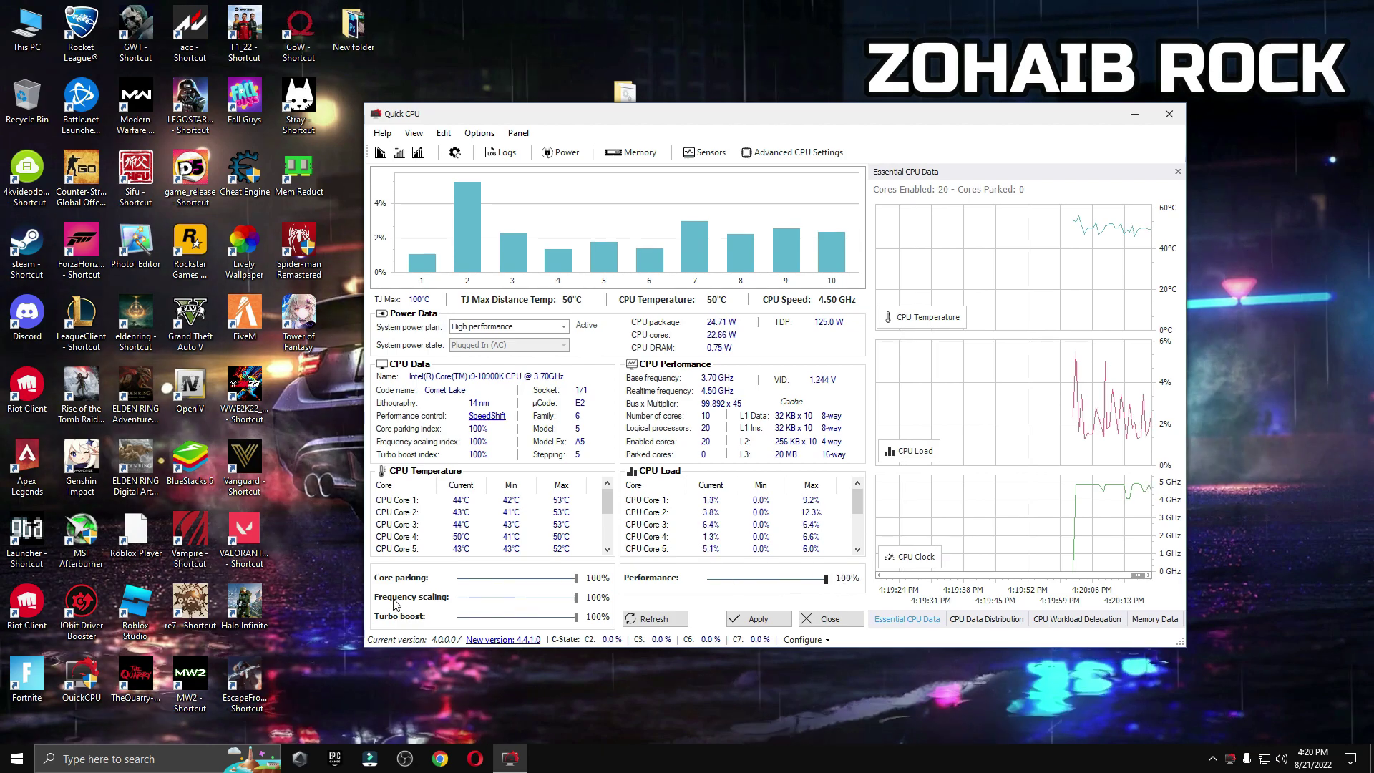
- Set frequency scaling and turbo boost to 100%, apply the CPU settings and close Quick CPU
{"action": "left_click_drag", "start_coordinate": [576, 598], "coordinate": [459, 609]}
{"action": "mouse_move", "coordinate": [591, 605]}
{"action": "left_mouse_down"}
{"action": "mouse_move", "coordinate": [473, 625]}
{"action": "mouse_move", "coordinate": [599, 618]}
{"action": "left_mouse_up"}
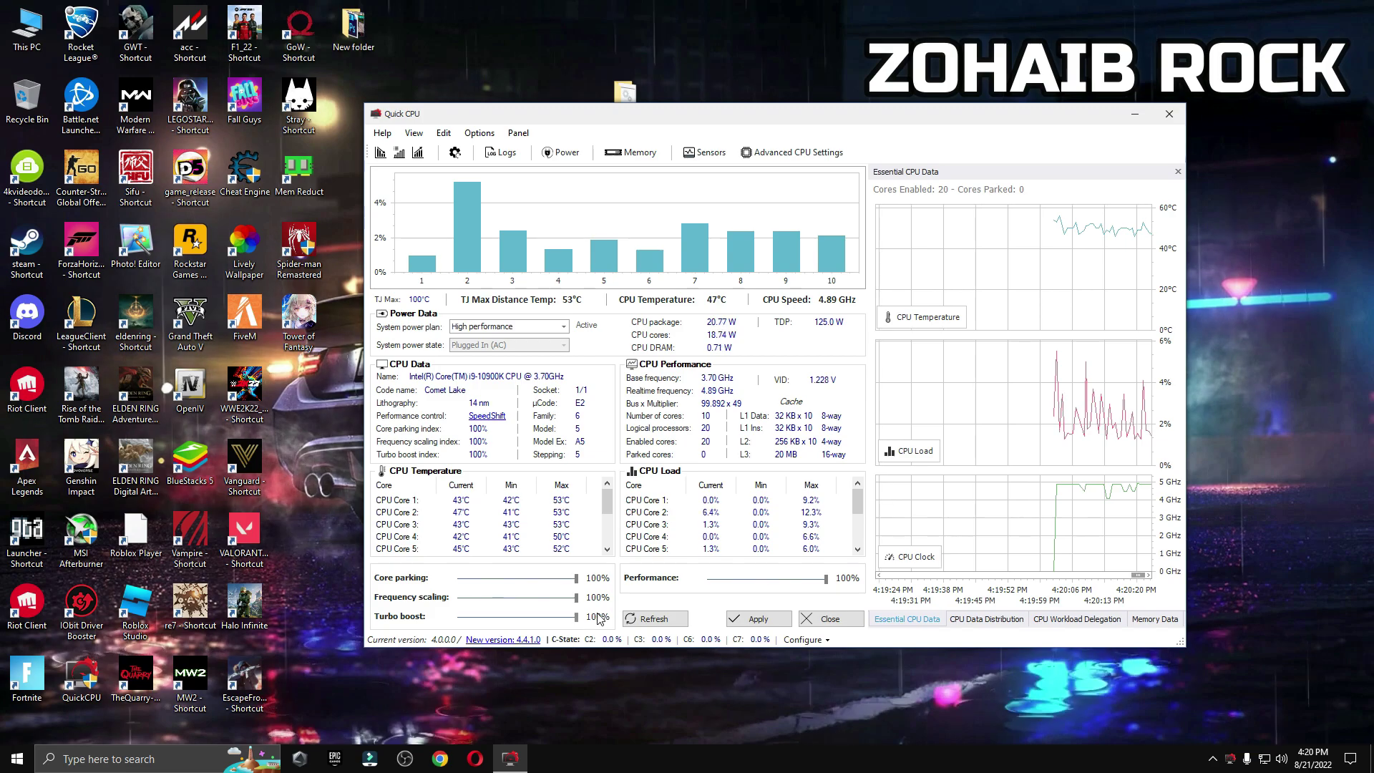
{"action": "left_click", "coordinate": [757, 619]}
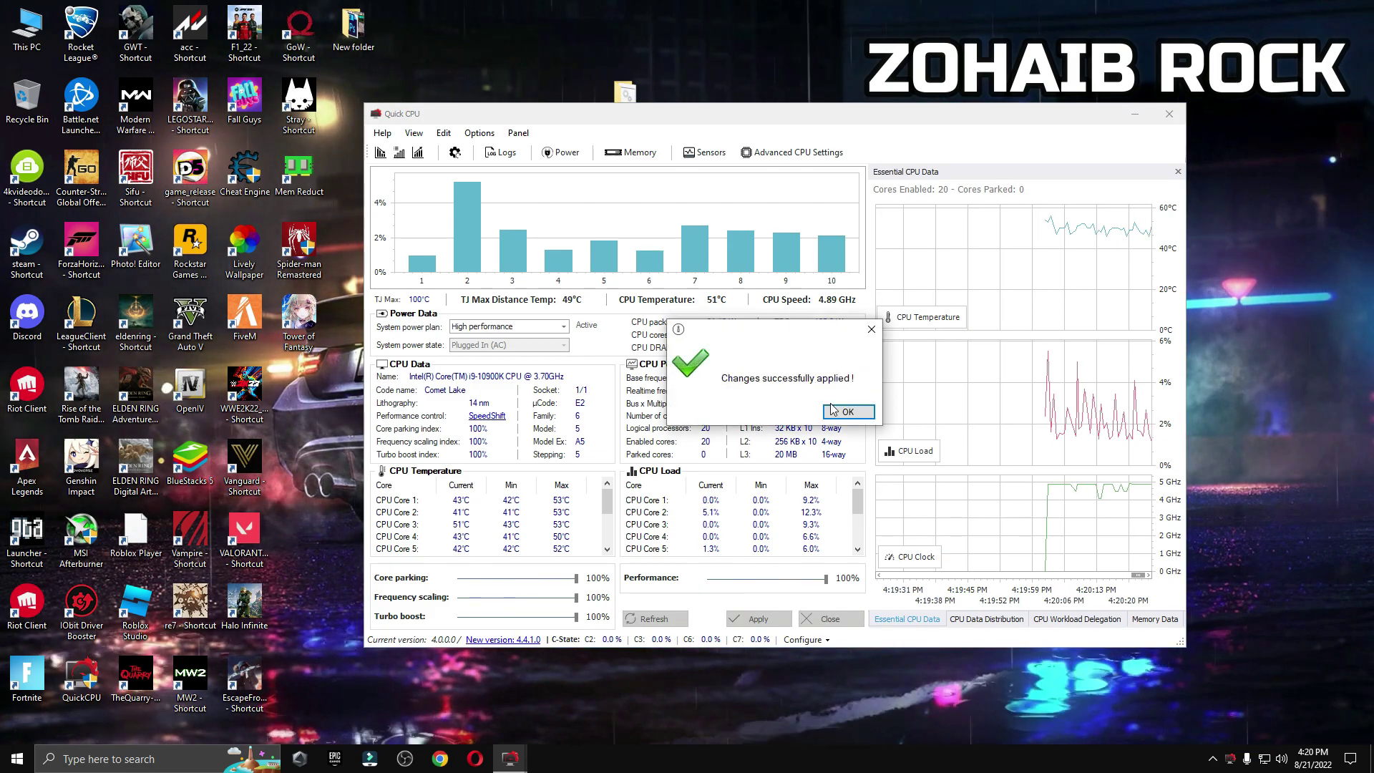
{"action": "key", "text": "Return"}
{"action": "left_click", "coordinate": [823, 619]}
- Search Windows for "power", open Choose a power plan and bring up the High performance plan's advanced power settings
{"action": "left_click", "coordinate": [149, 760]}
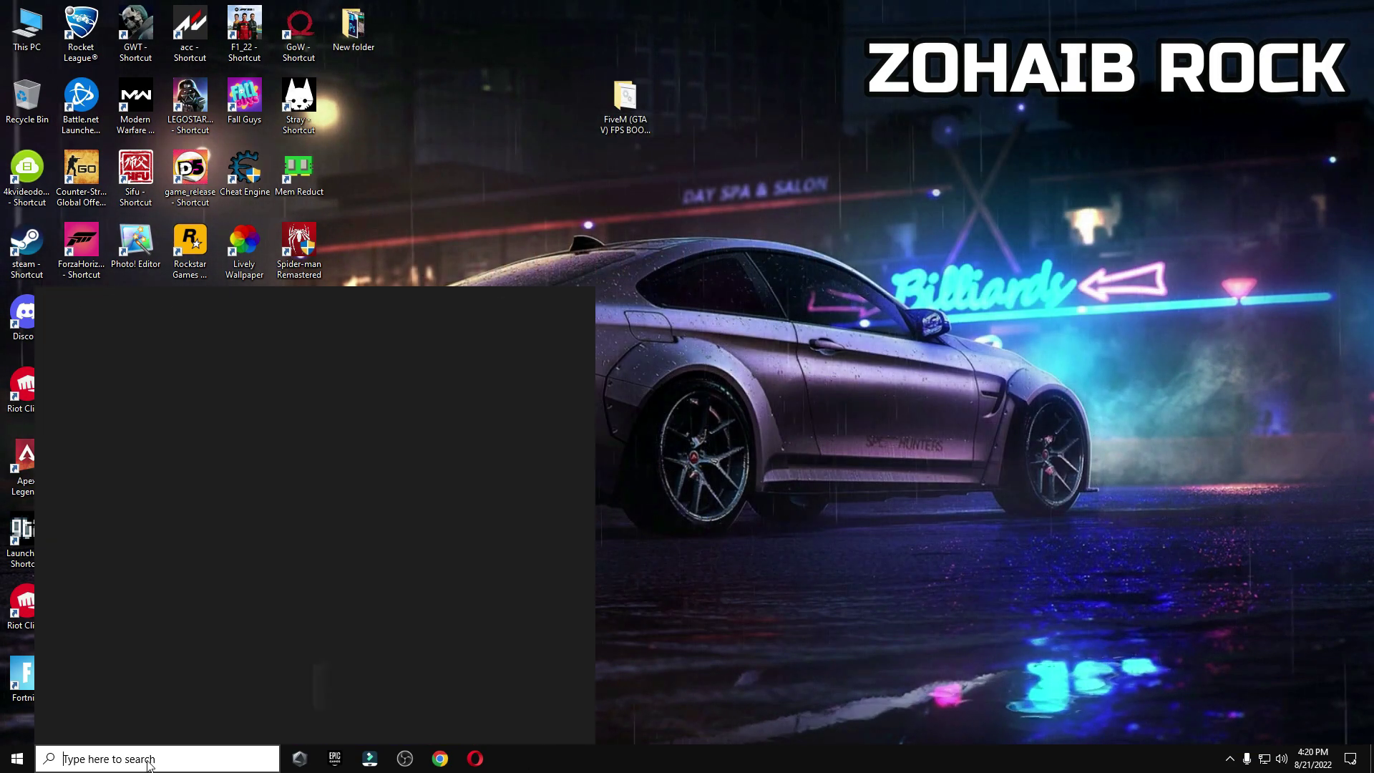
{"action": "type", "text": "power"}
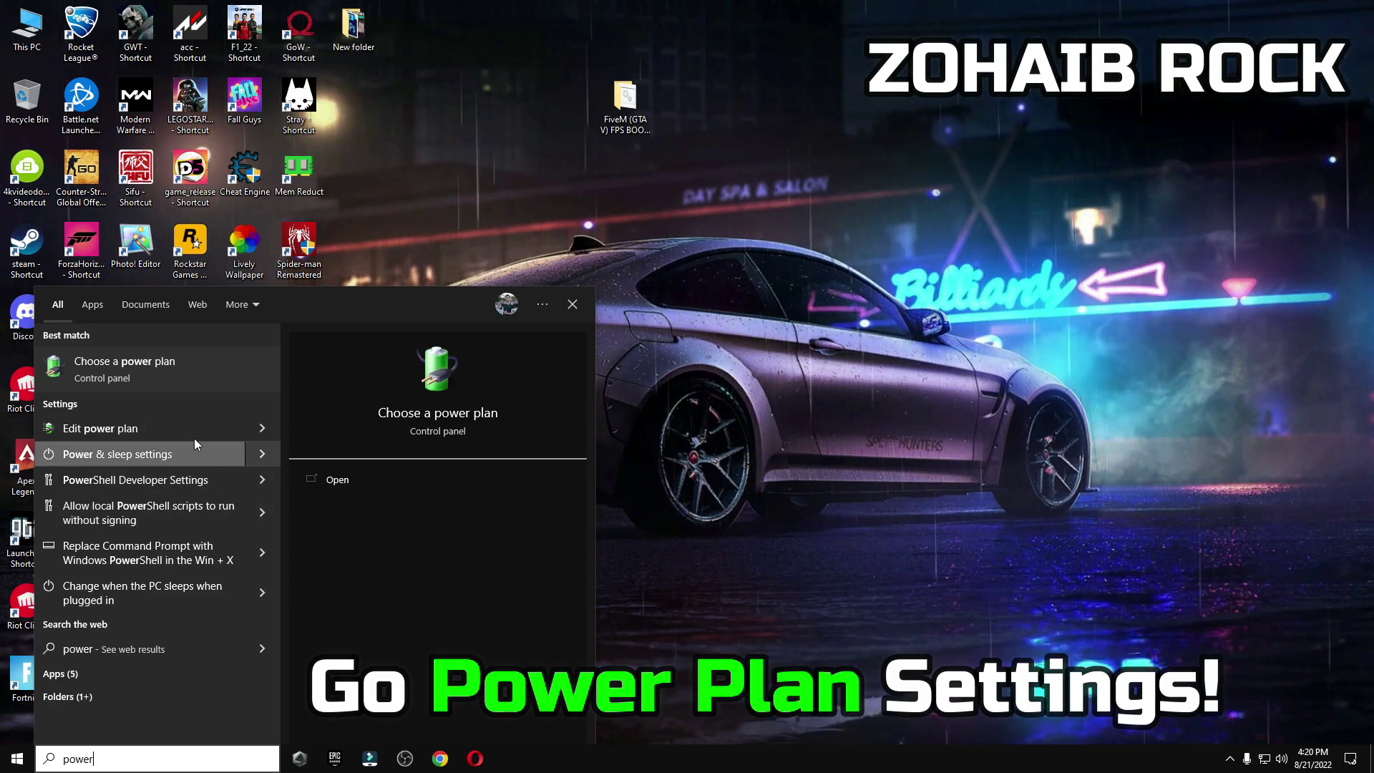
{"action": "left_click", "coordinate": [217, 358]}
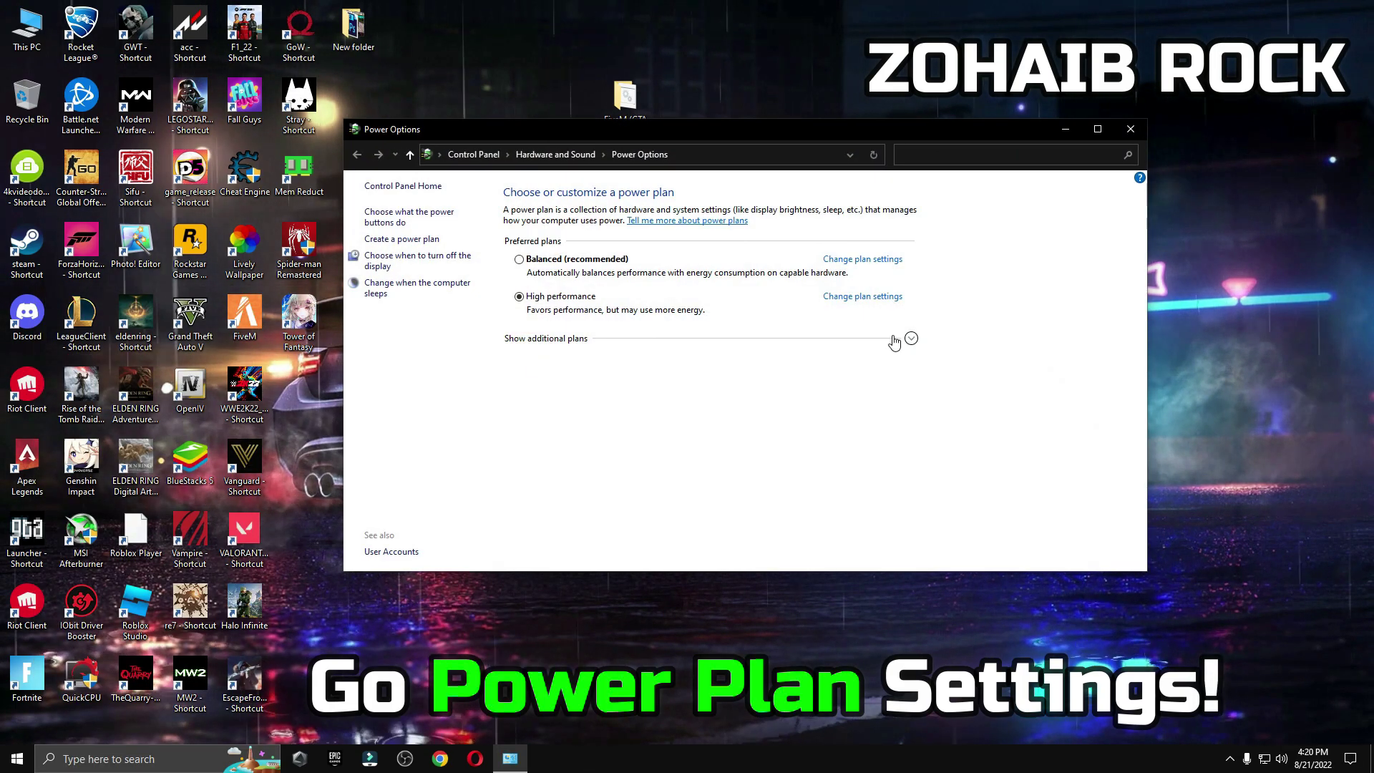
{"action": "left_click", "coordinate": [910, 338]}
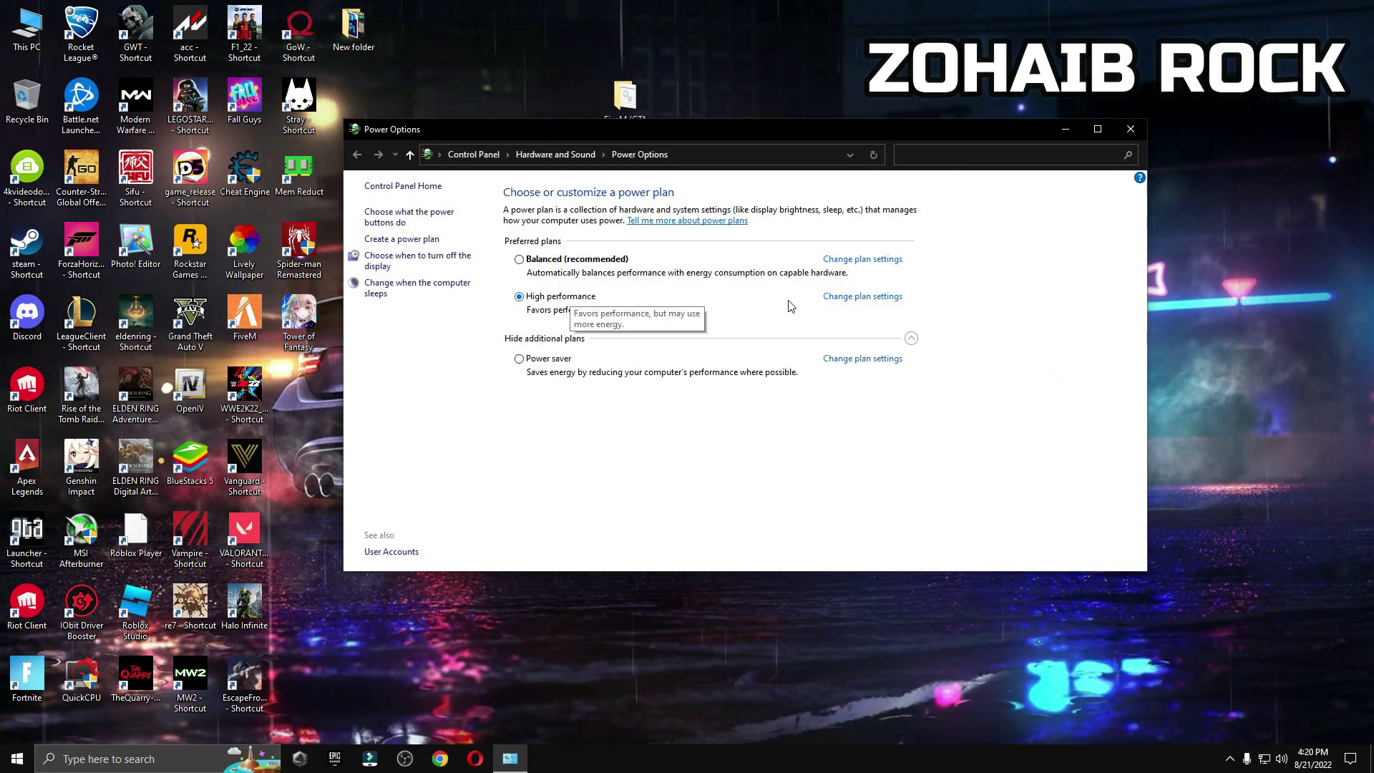
{"action": "left_click", "coordinate": [864, 297]}
{"action": "left_click", "coordinate": [581, 315]}
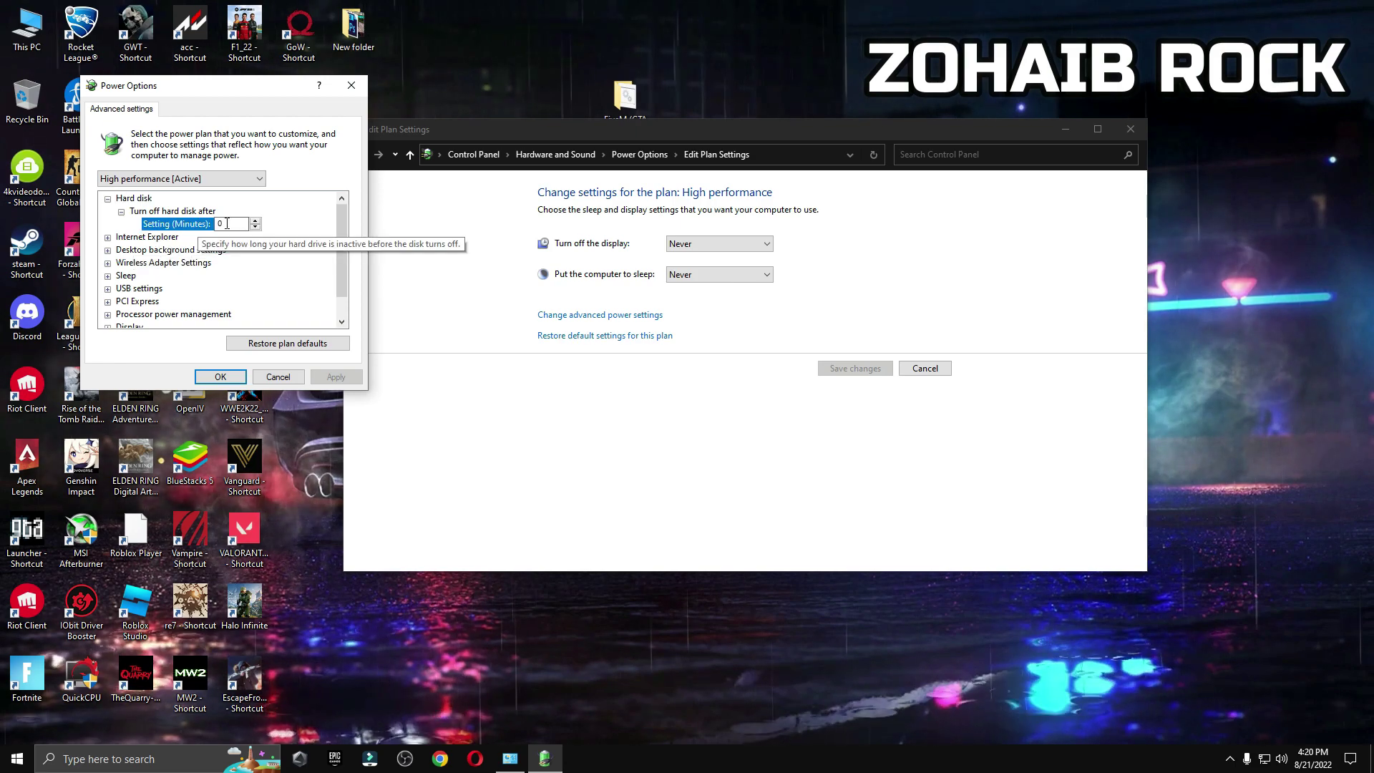
- Choose Maximum Performance as the wireless adapter's power saving mode, close the advanced settings and close the Control Panel window
{"action": "left_click", "coordinate": [158, 263]}
{"action": "double_click", "coordinate": [136, 277]}
{"action": "left_click", "coordinate": [215, 289]}
{"action": "left_click", "coordinate": [214, 289]}
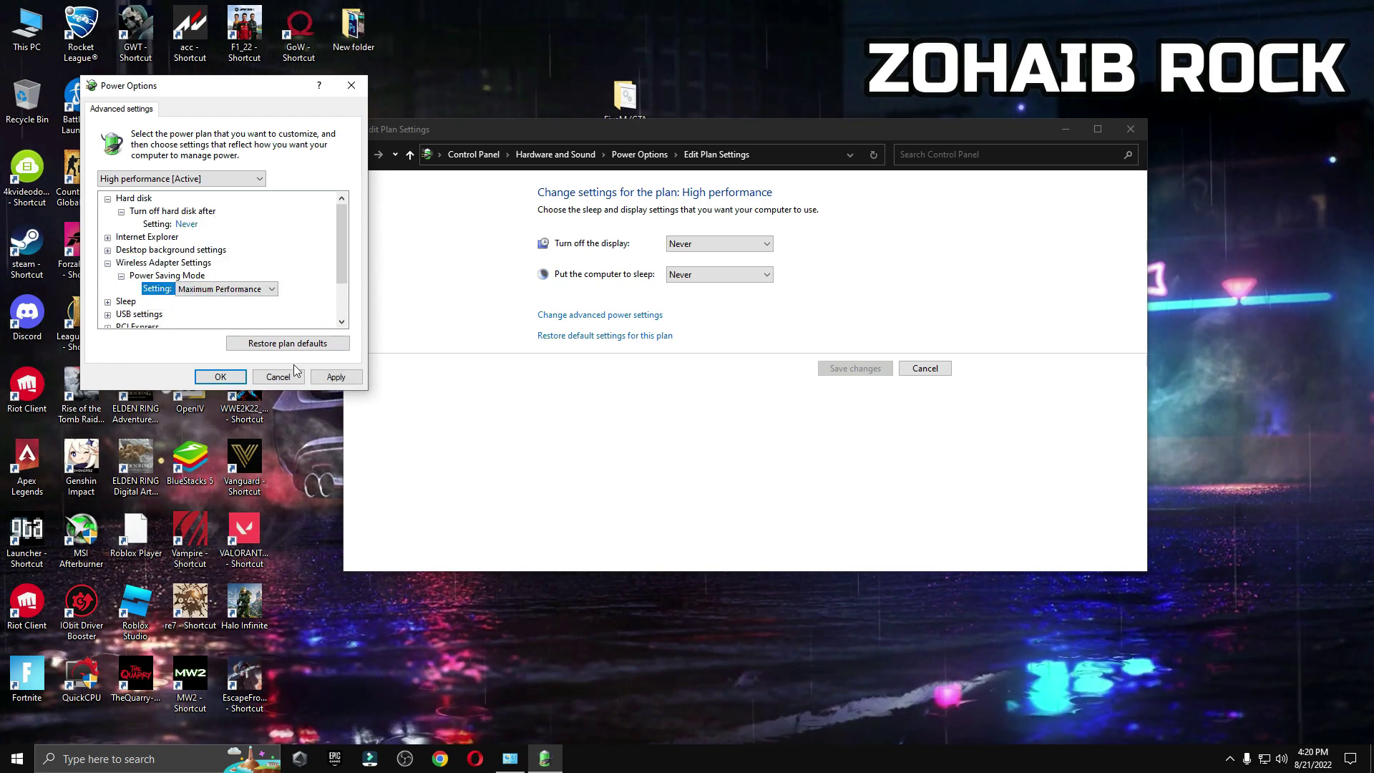
{"action": "left_click", "coordinate": [265, 379]}
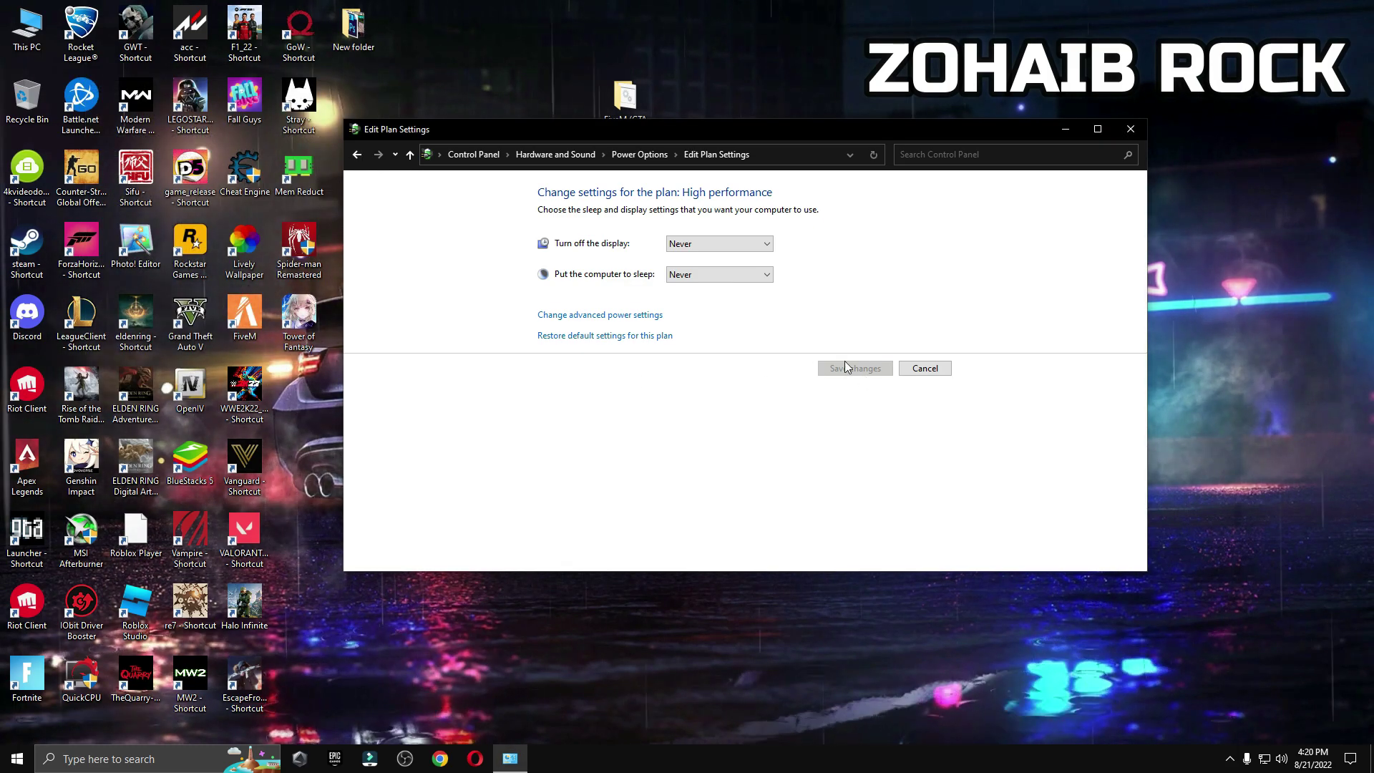
{"action": "left_click", "coordinate": [1118, 136]}
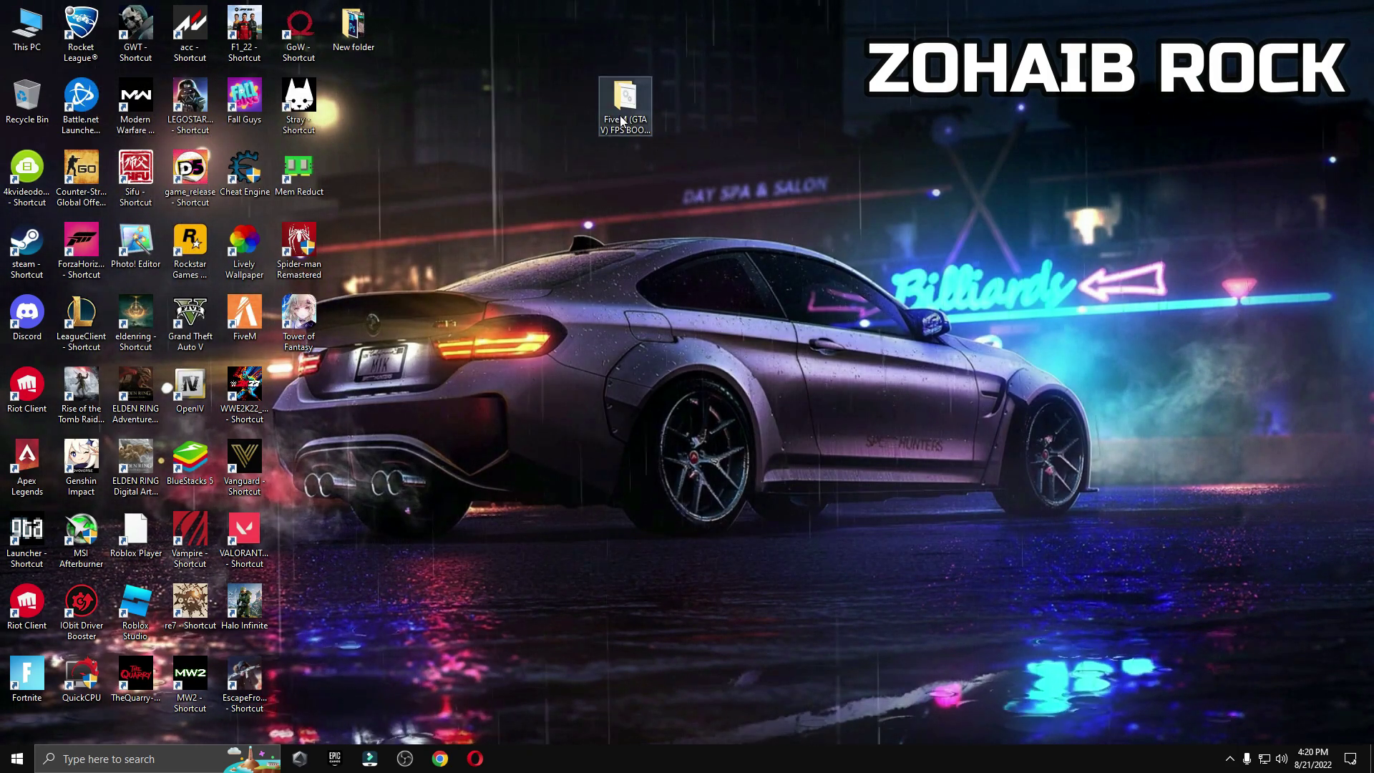
- View both Intel graphics settings images in the pack's 4 GPU Best Settings INTEL folder and close the viewer
{"action": "double_click", "coordinate": [623, 100]}
{"action": "double_click", "coordinate": [561, 335]}
{"action": "double_click", "coordinate": [629, 432]}
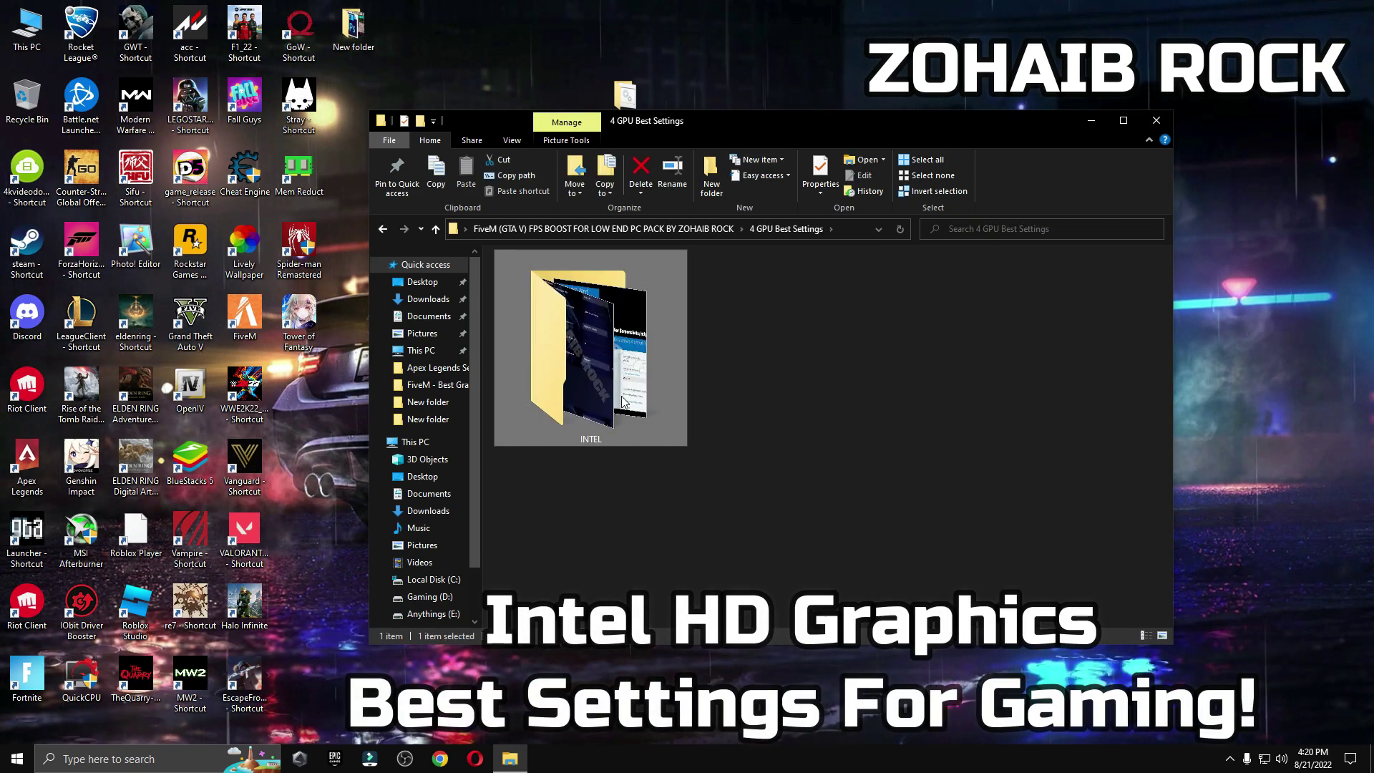
{"action": "double_click", "coordinate": [544, 317]}
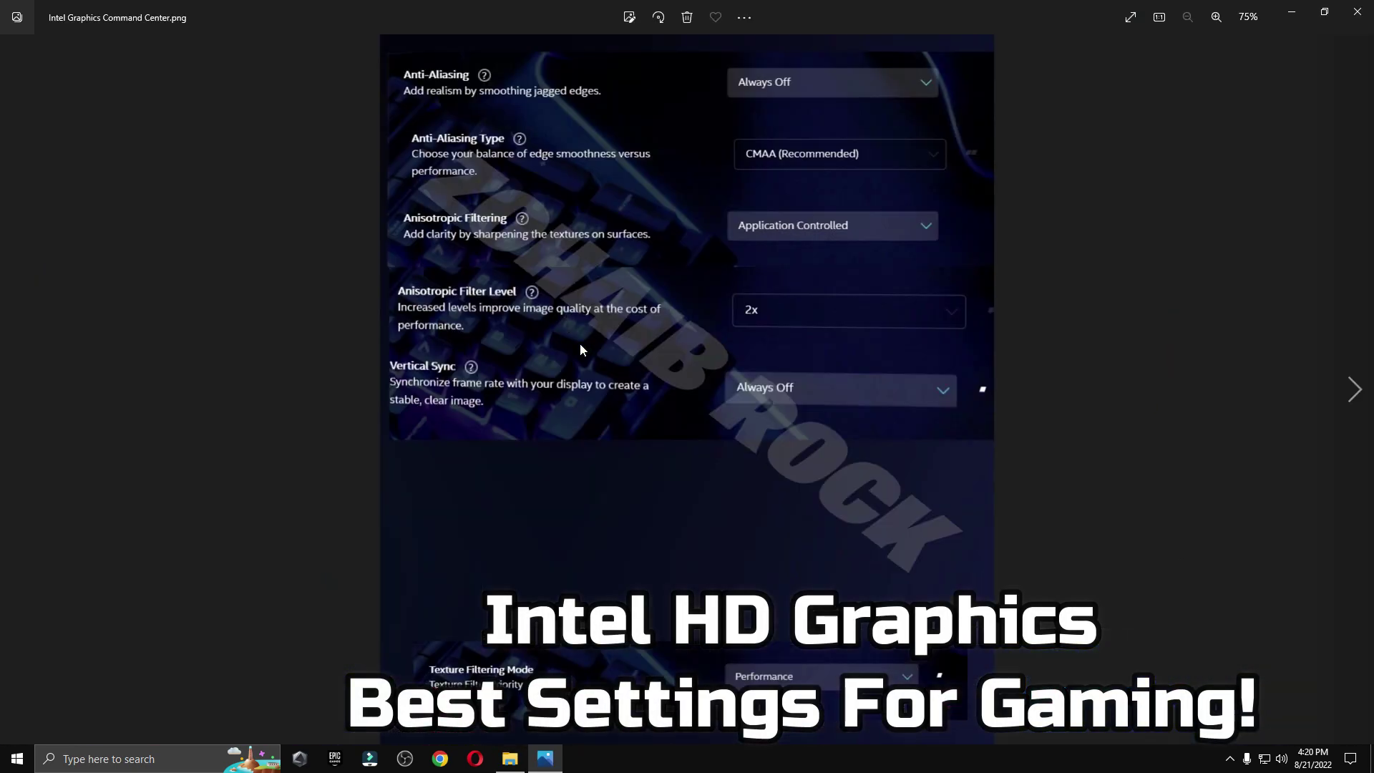
{"action": "key", "text": "Right"}
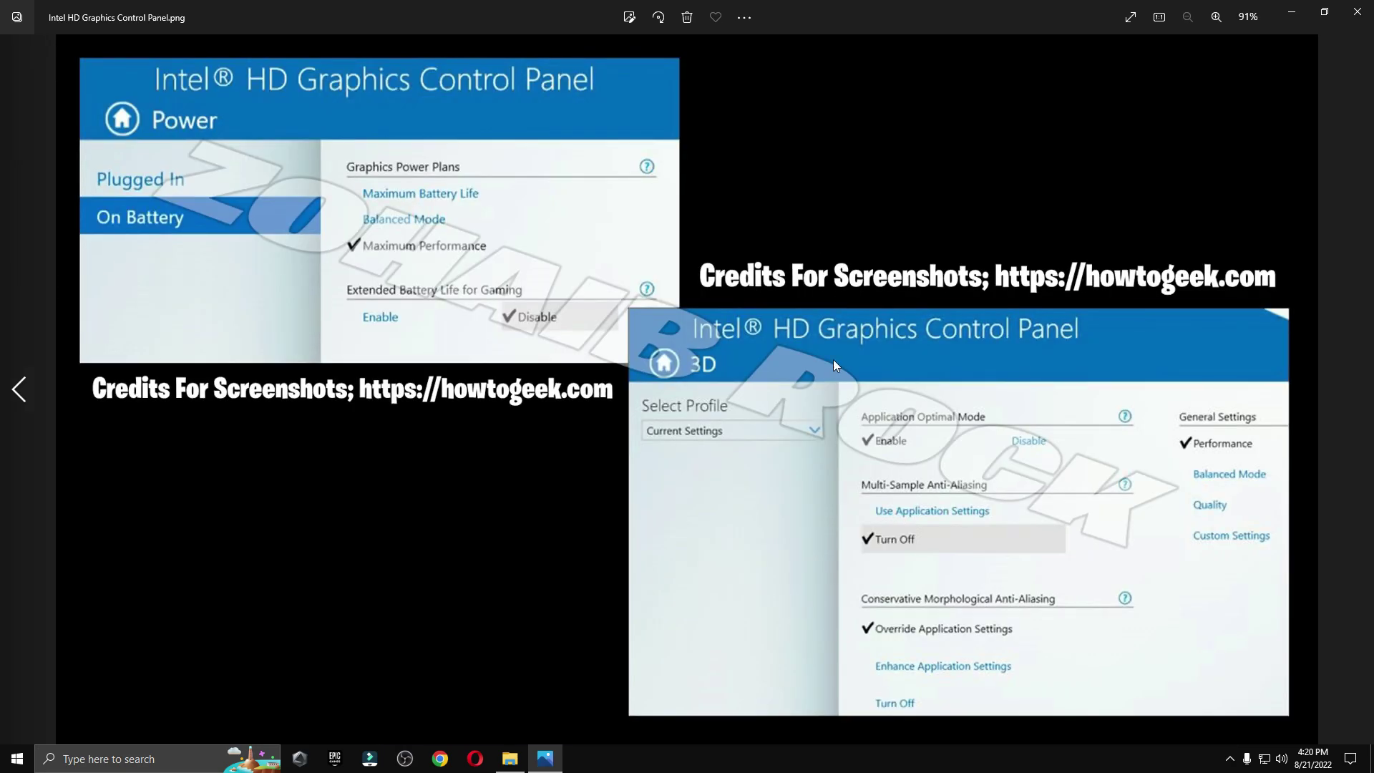
{"action": "left_click", "coordinate": [1358, 11]}
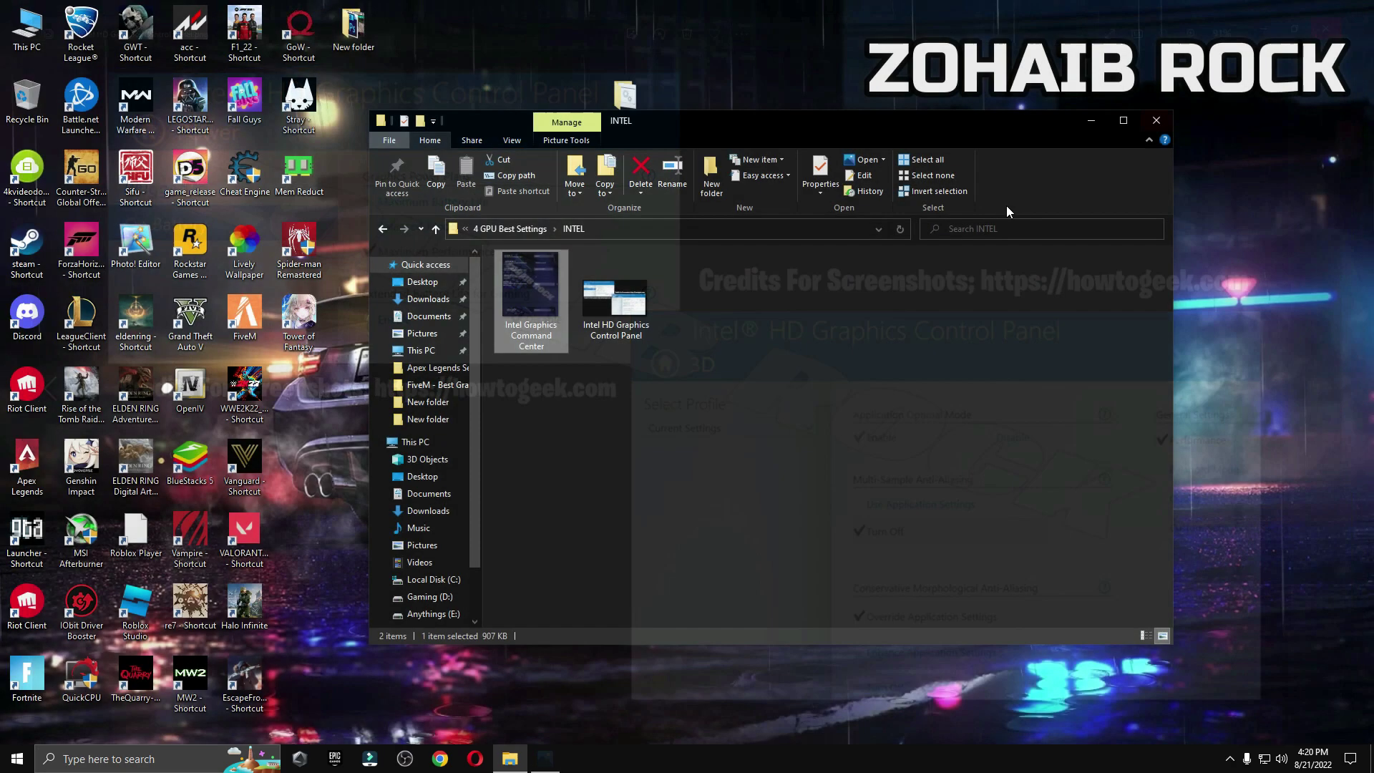
- Return to the pack's main folder, open 5 FiveM ( GTA V) Settings and copy the commandline text file
{"action": "key", "text": "BackSpace"}
{"action": "key", "text": "BackSpace"}
{"action": "left_click", "coordinate": [569, 349]}
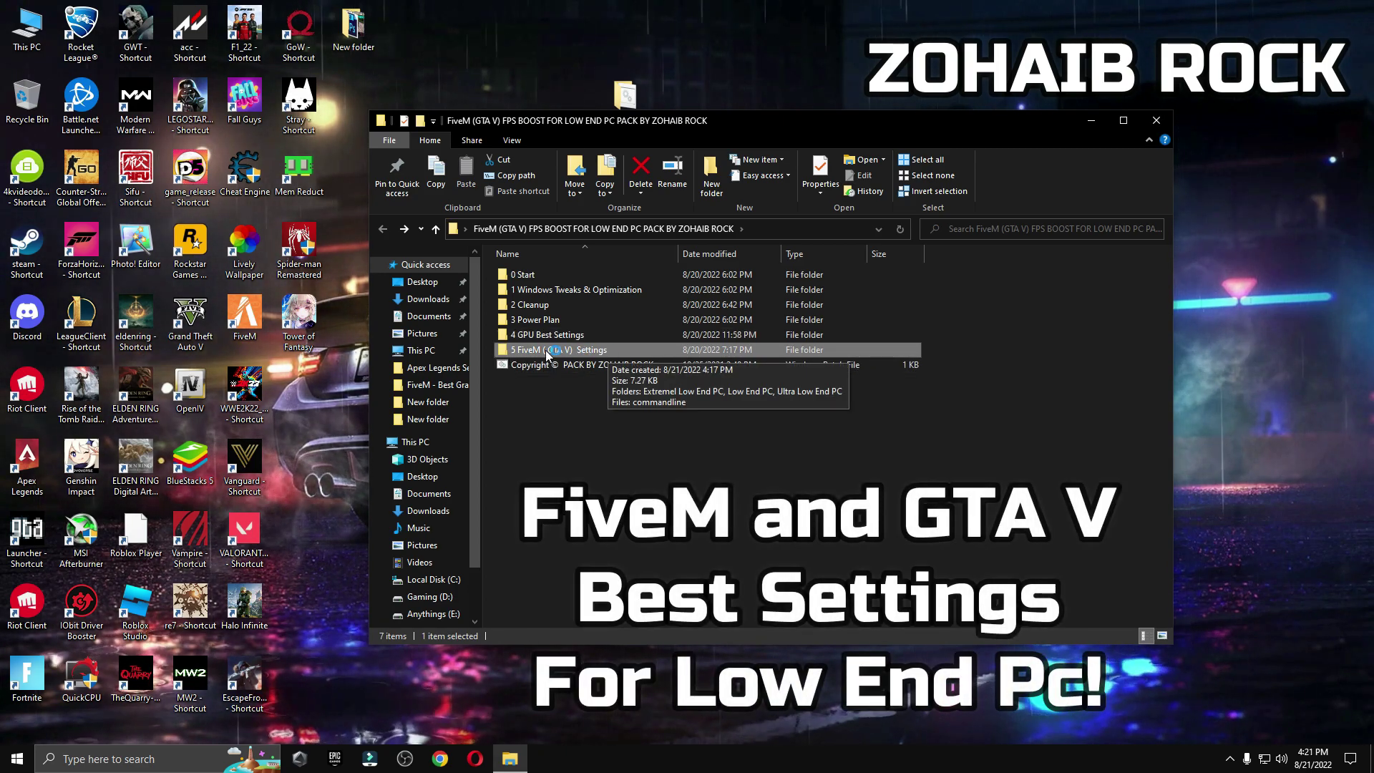
{"action": "double_click", "coordinate": [567, 351]}
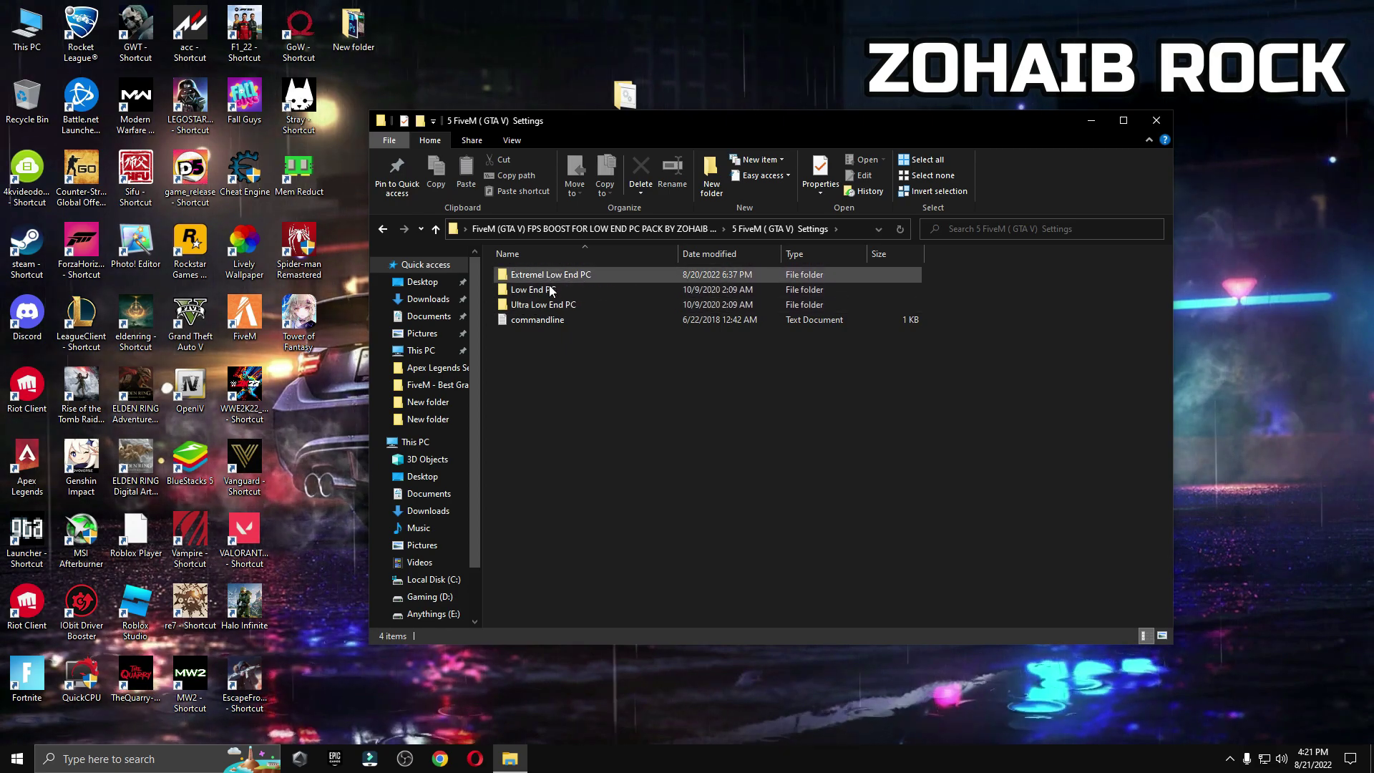
{"action": "right_click", "coordinate": [523, 321]}
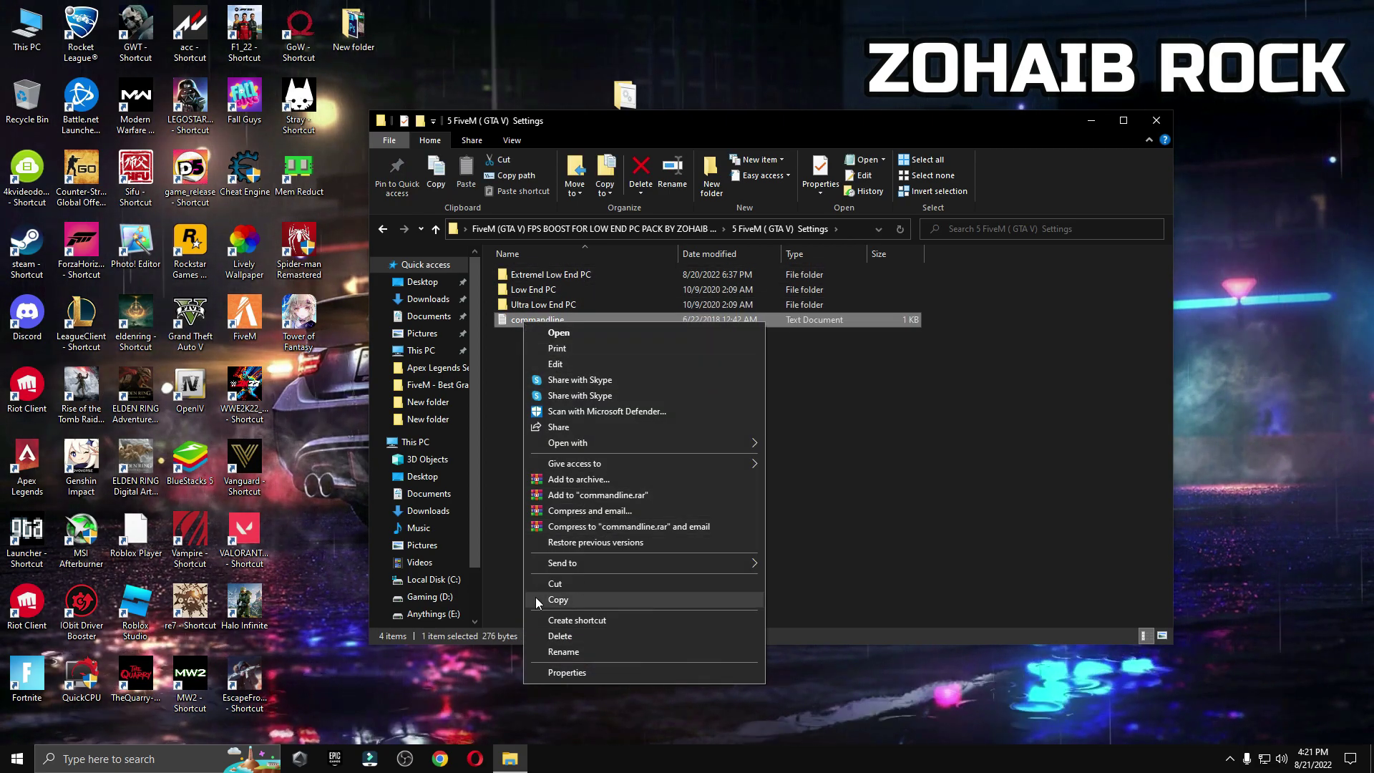
{"action": "left_click", "coordinate": [578, 599]}
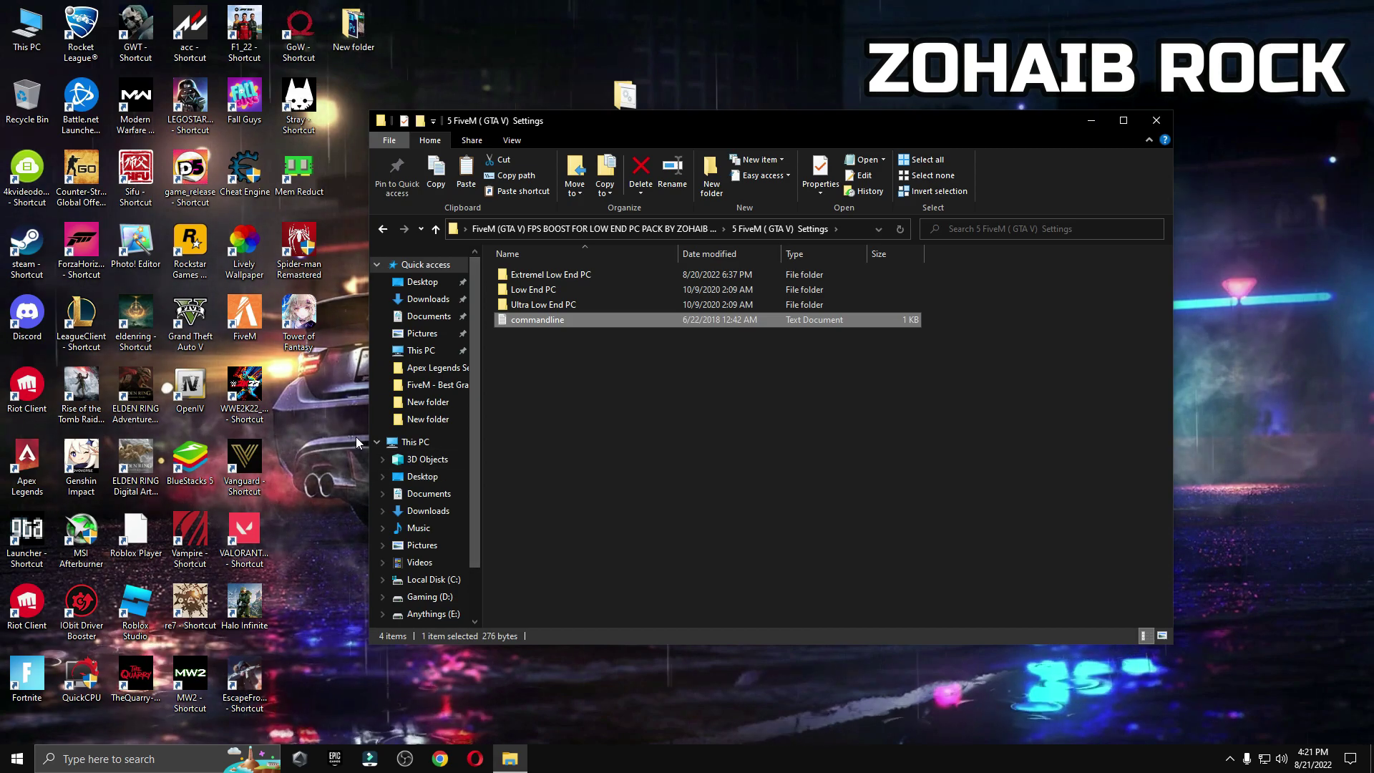
- Paste commandline into the GTAV folder on the Gaming (D:) drive, replacing the existing file
{"action": "double_click", "coordinate": [27, 29]}
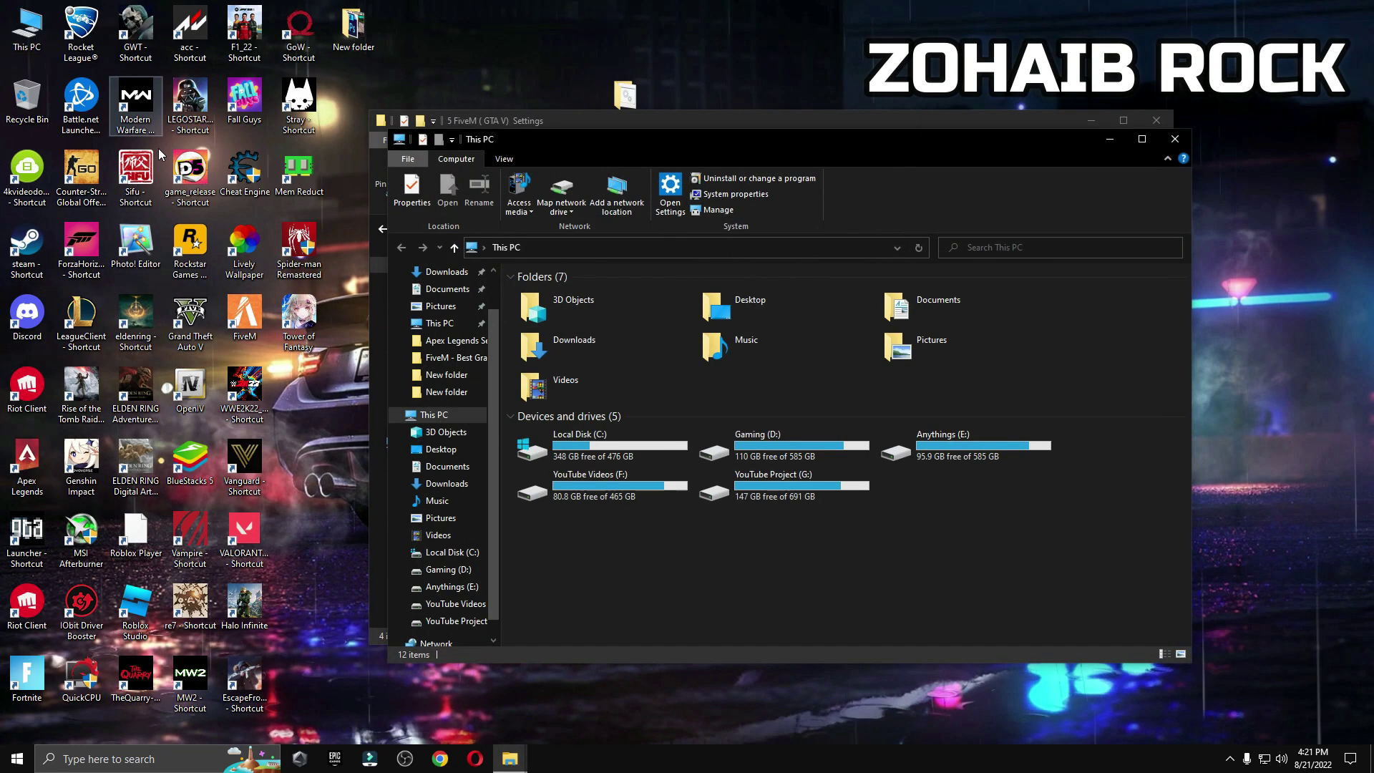
{"action": "double_click", "coordinate": [782, 448]}
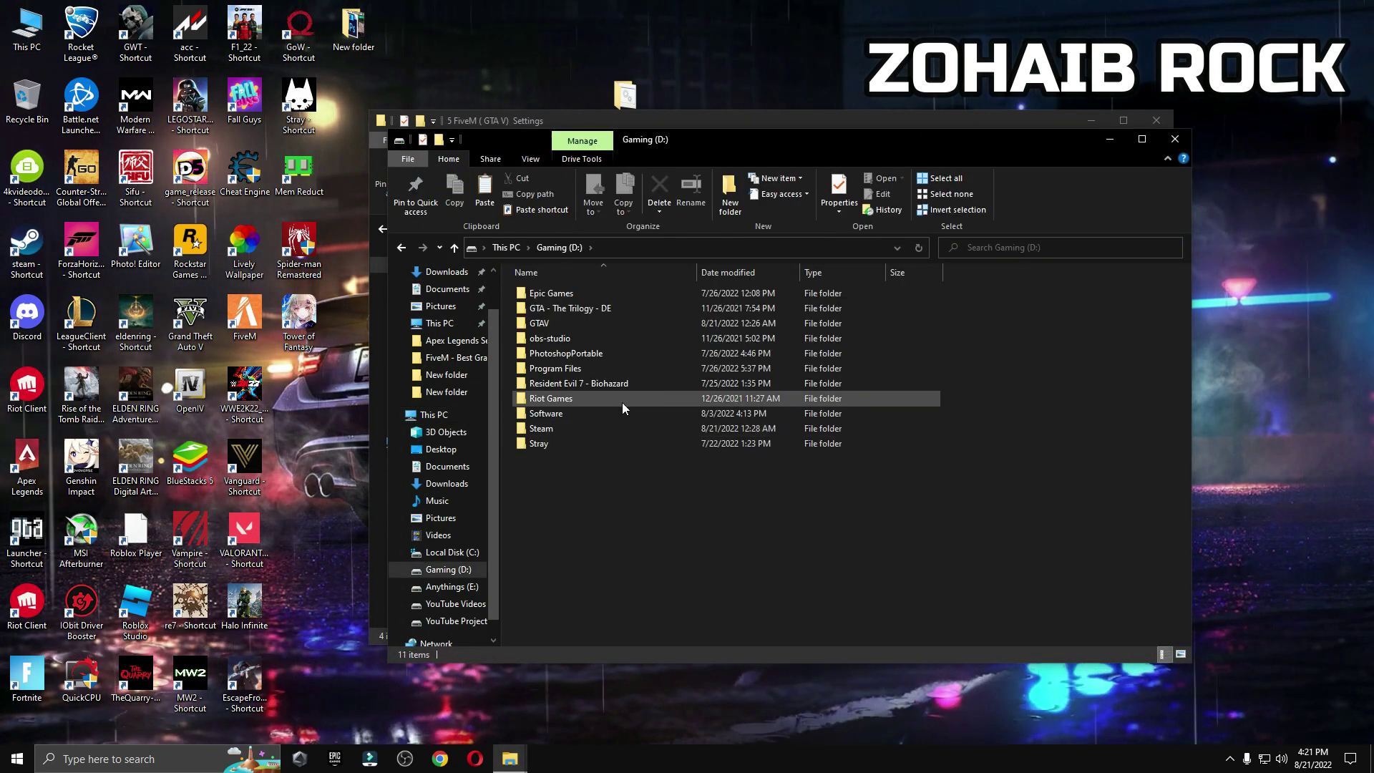
{"action": "left_click", "coordinate": [544, 324]}
{"action": "double_click", "coordinate": [540, 323]}
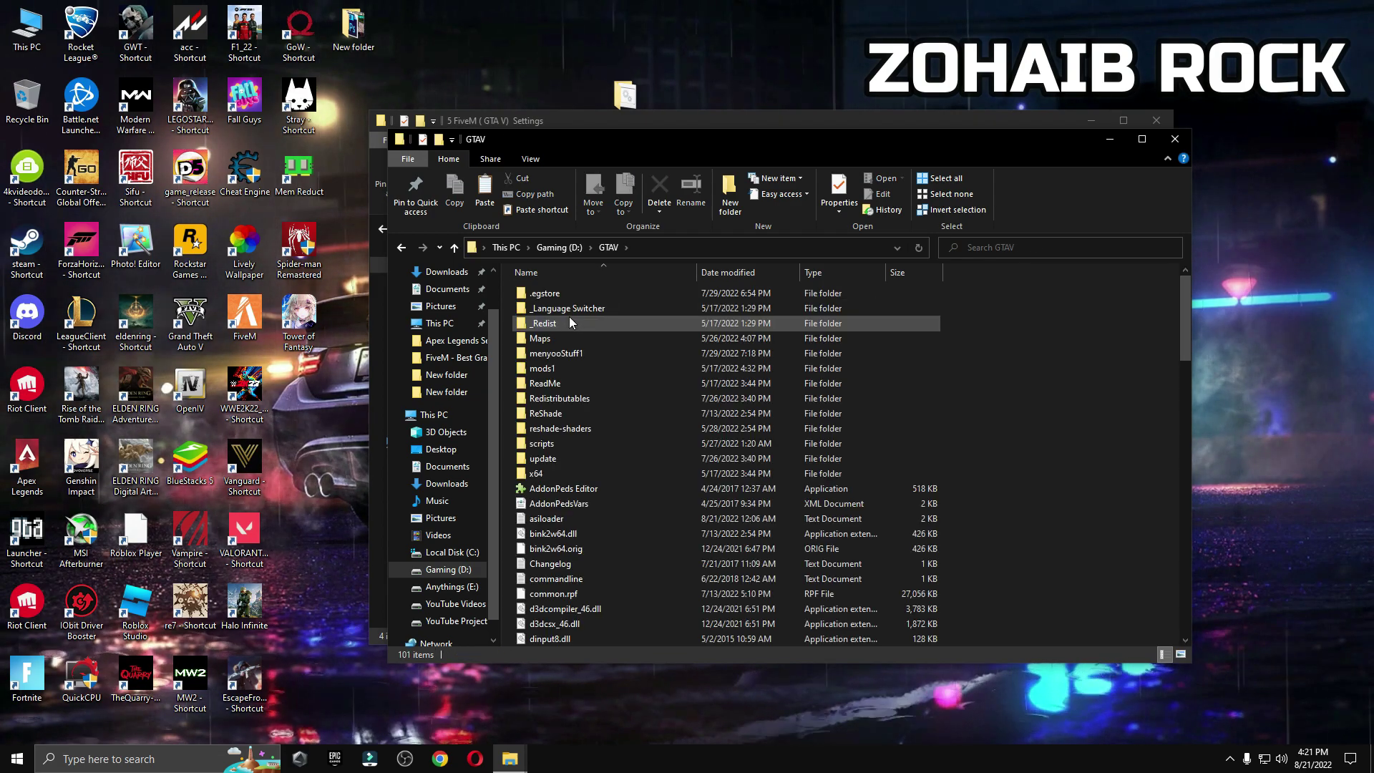
{"action": "scroll", "coordinate": [852, 504], "scroll_direction": "down", "scroll_amount": 3}
{"action": "scroll", "coordinate": [751, 476], "scroll_direction": "down", "scroll_amount": 8}
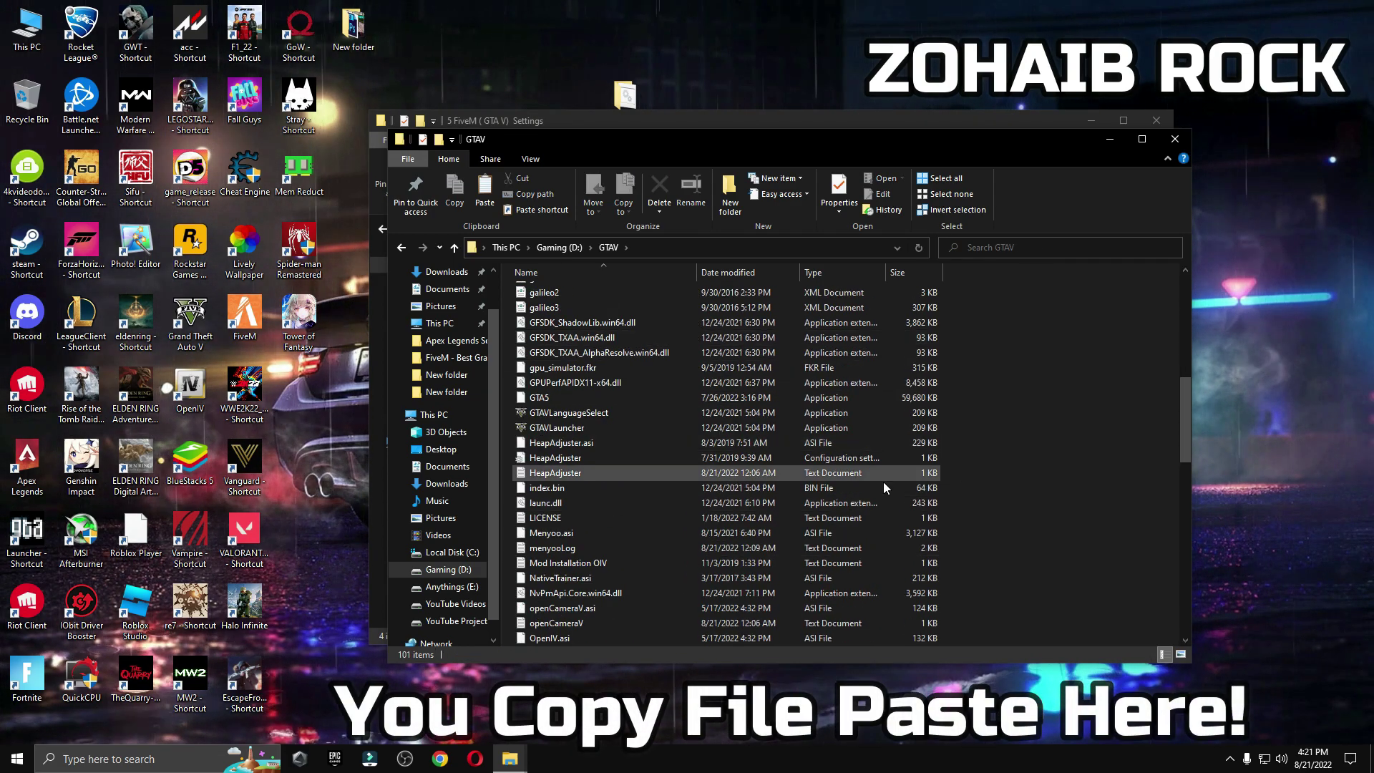
{"action": "right_click", "coordinate": [1089, 388]}
{"action": "left_click", "coordinate": [1122, 487]}
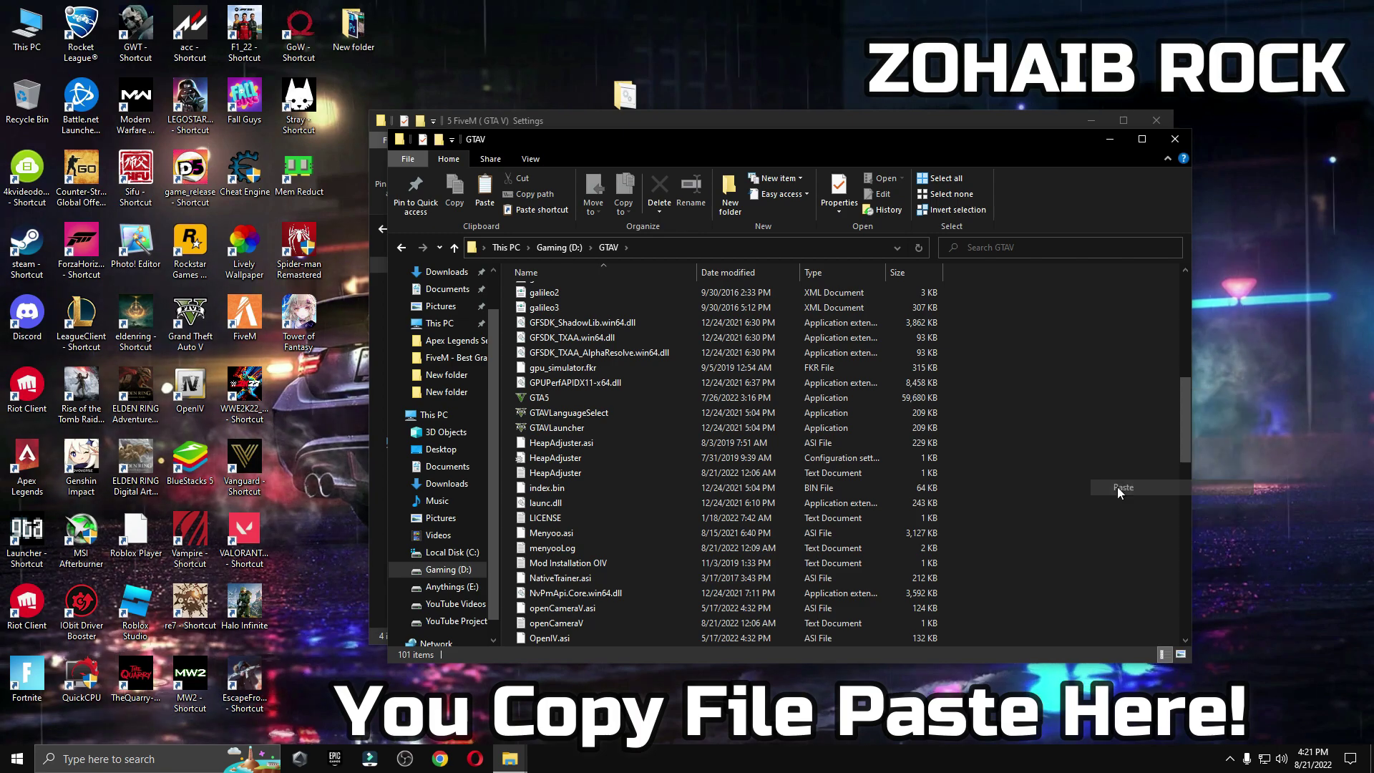
{"action": "left_click", "coordinate": [322, 279]}
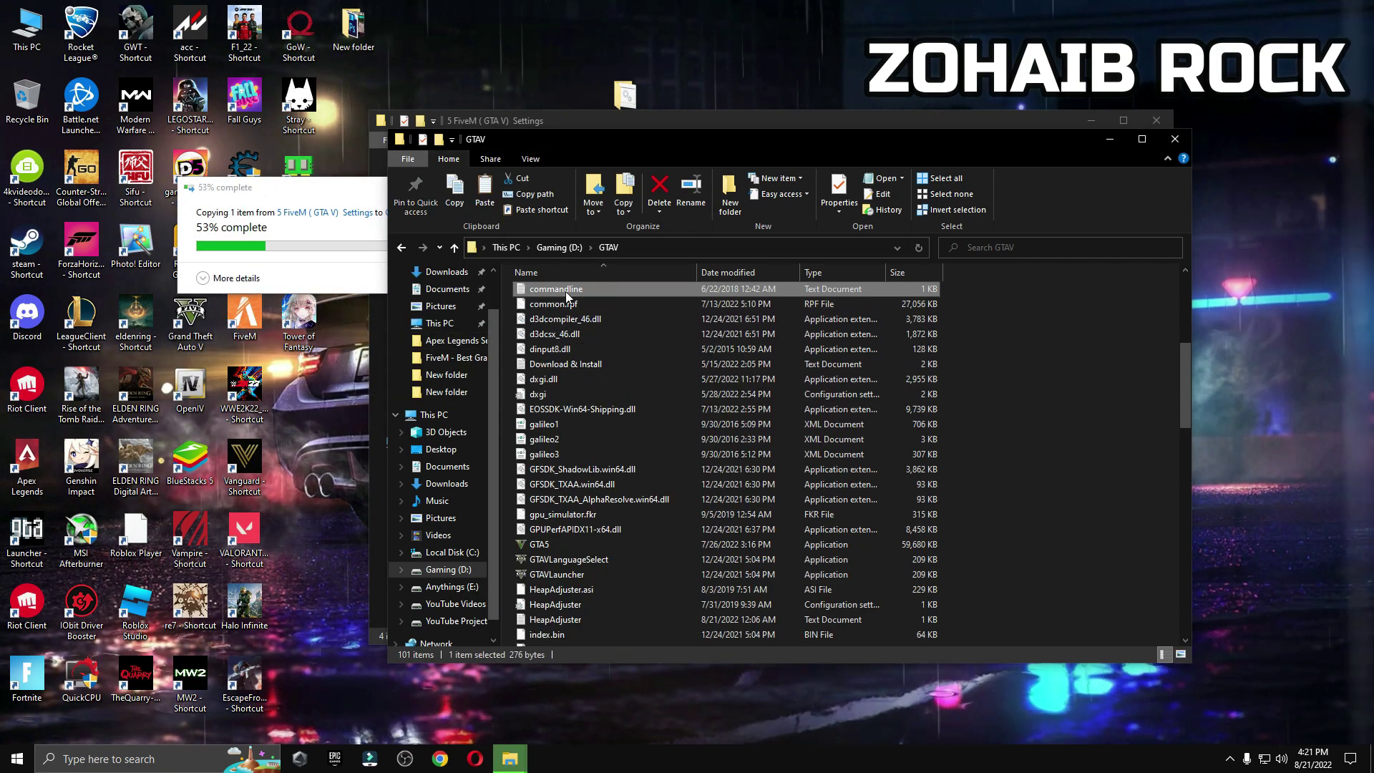
- Close the GTAV folder window and open the settings file from the pack's Ultra Low End PC folder for editing in Notepad
{"action": "left_click", "coordinate": [1173, 140]}
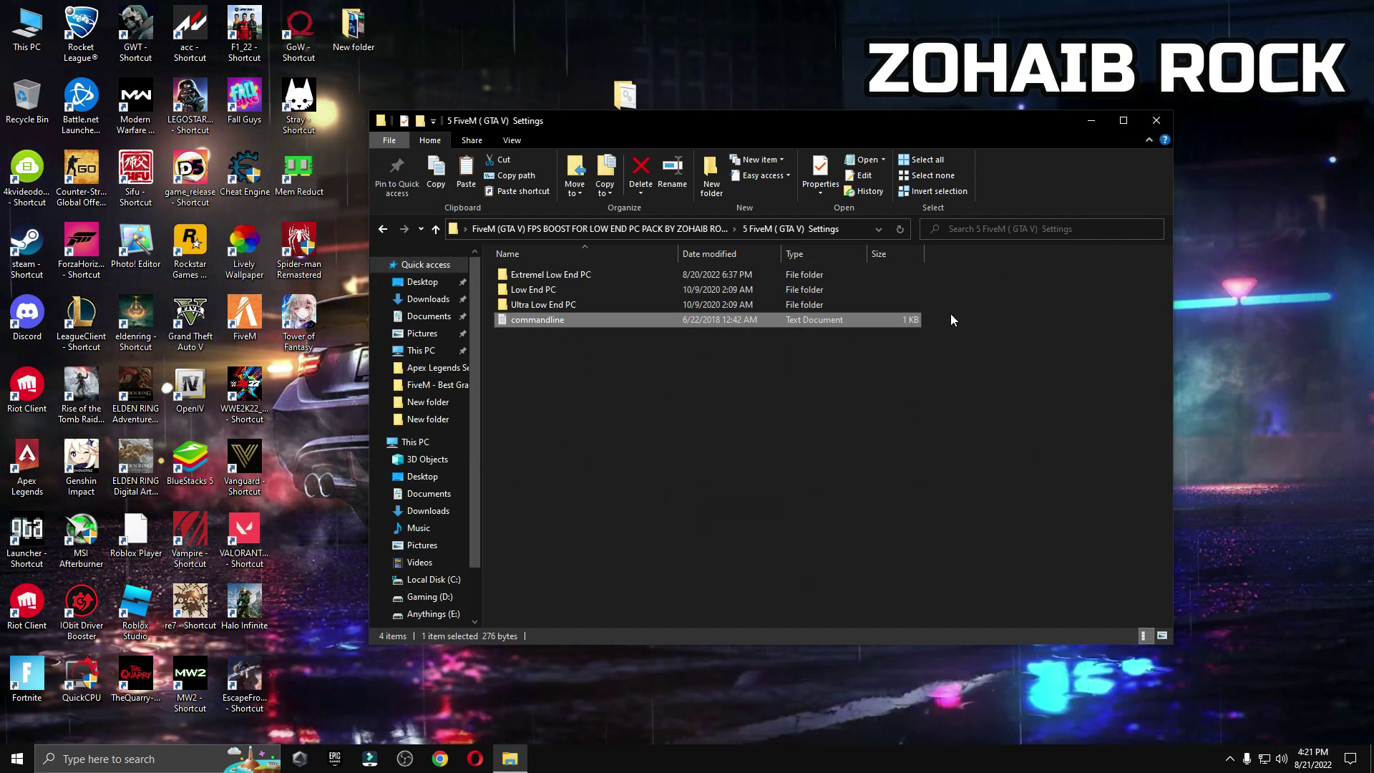
{"action": "left_click", "coordinate": [523, 302]}
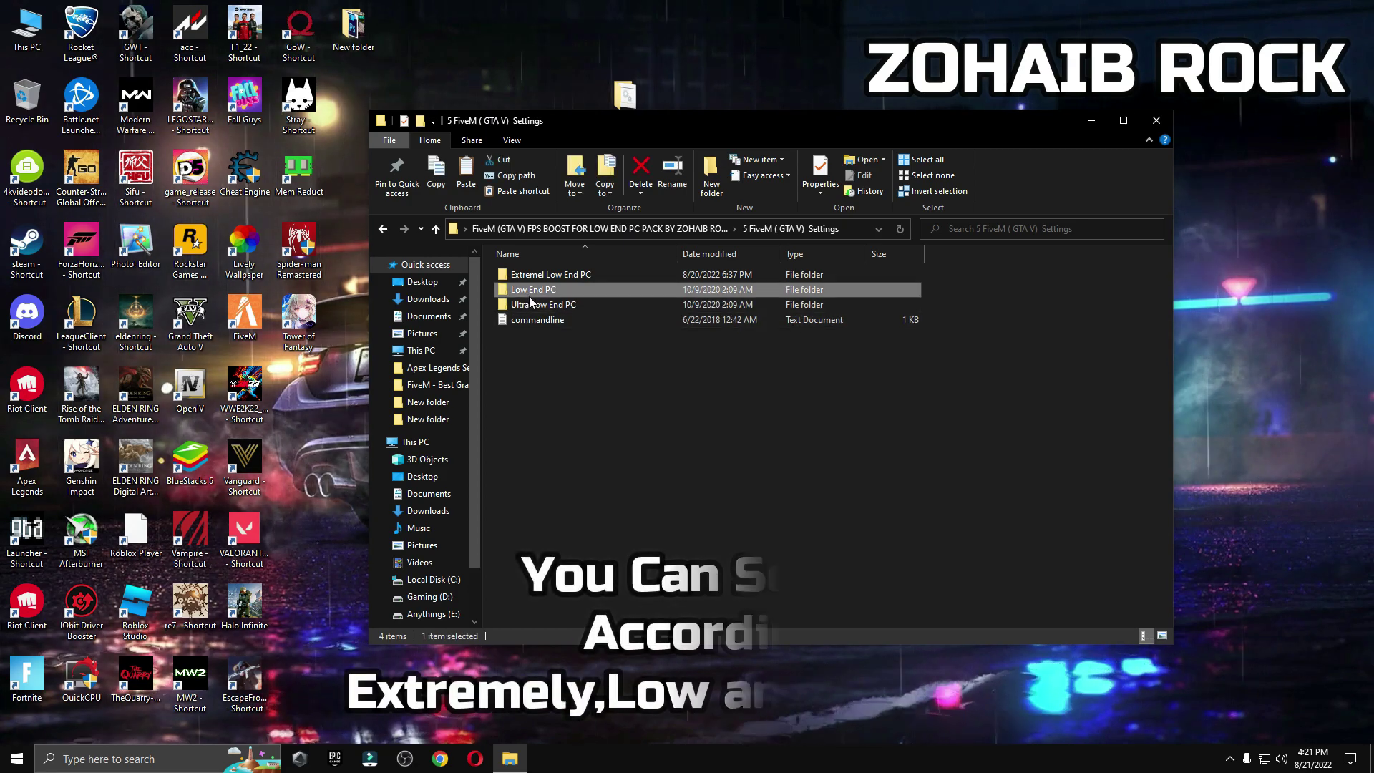
{"action": "left_click", "coordinate": [531, 287]}
{"action": "left_click", "coordinate": [534, 274]}
{"action": "left_click", "coordinate": [564, 289]}
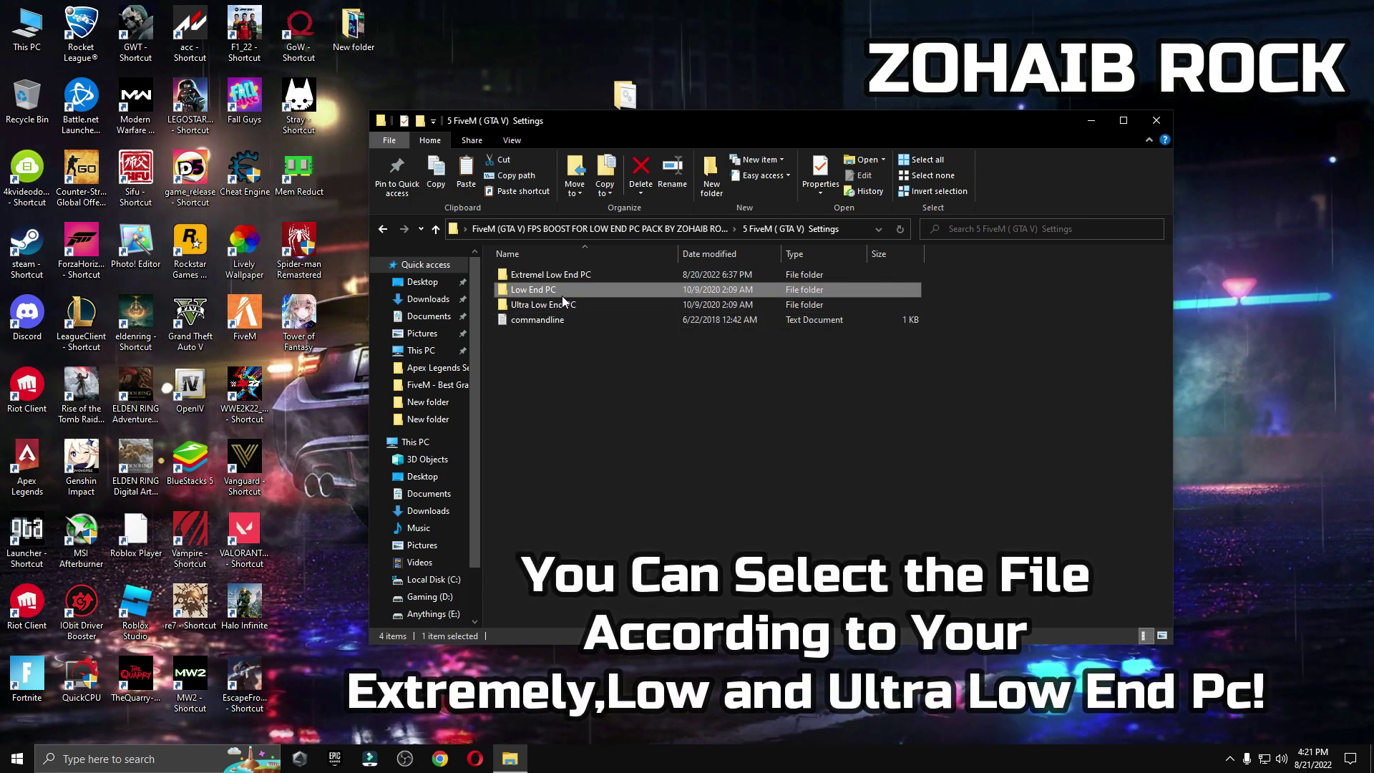
{"action": "left_click", "coordinate": [557, 304]}
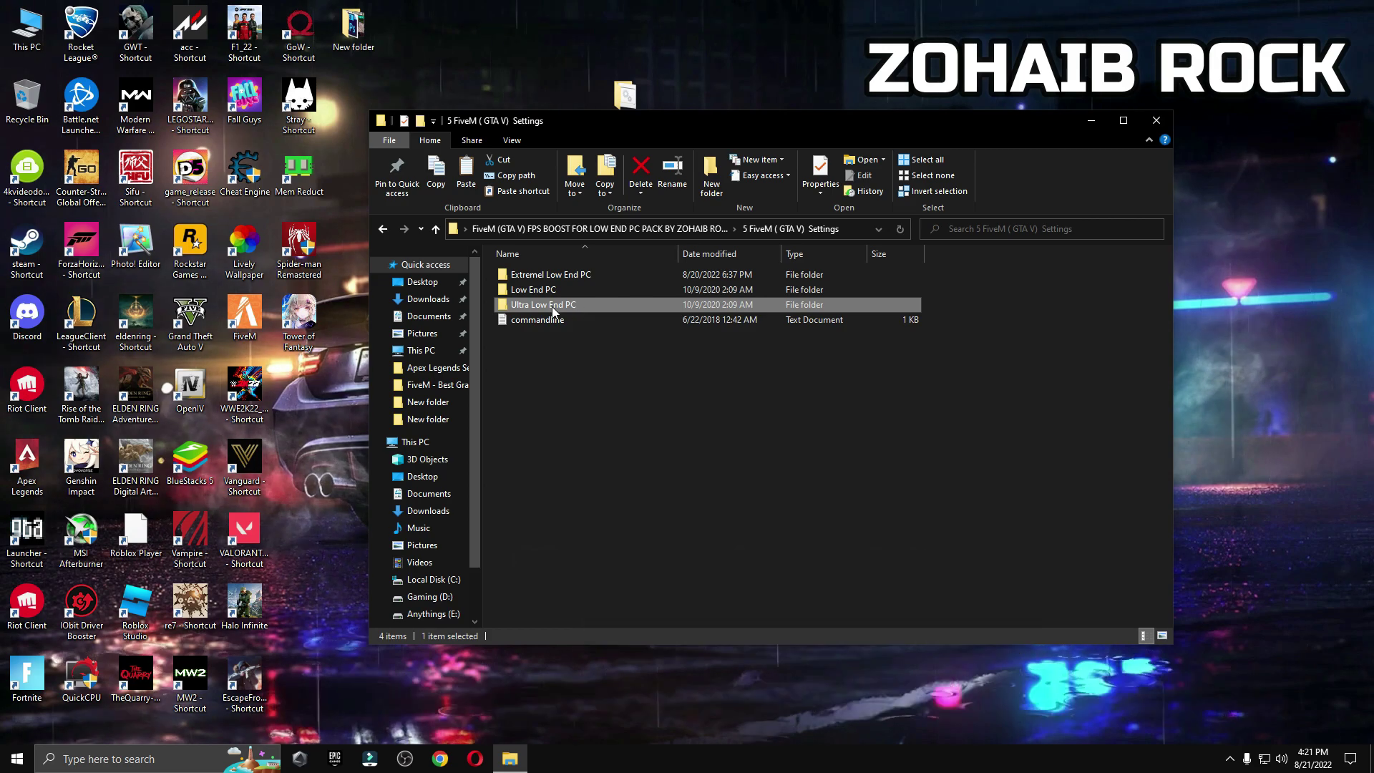
{"action": "double_click", "coordinate": [544, 304]}
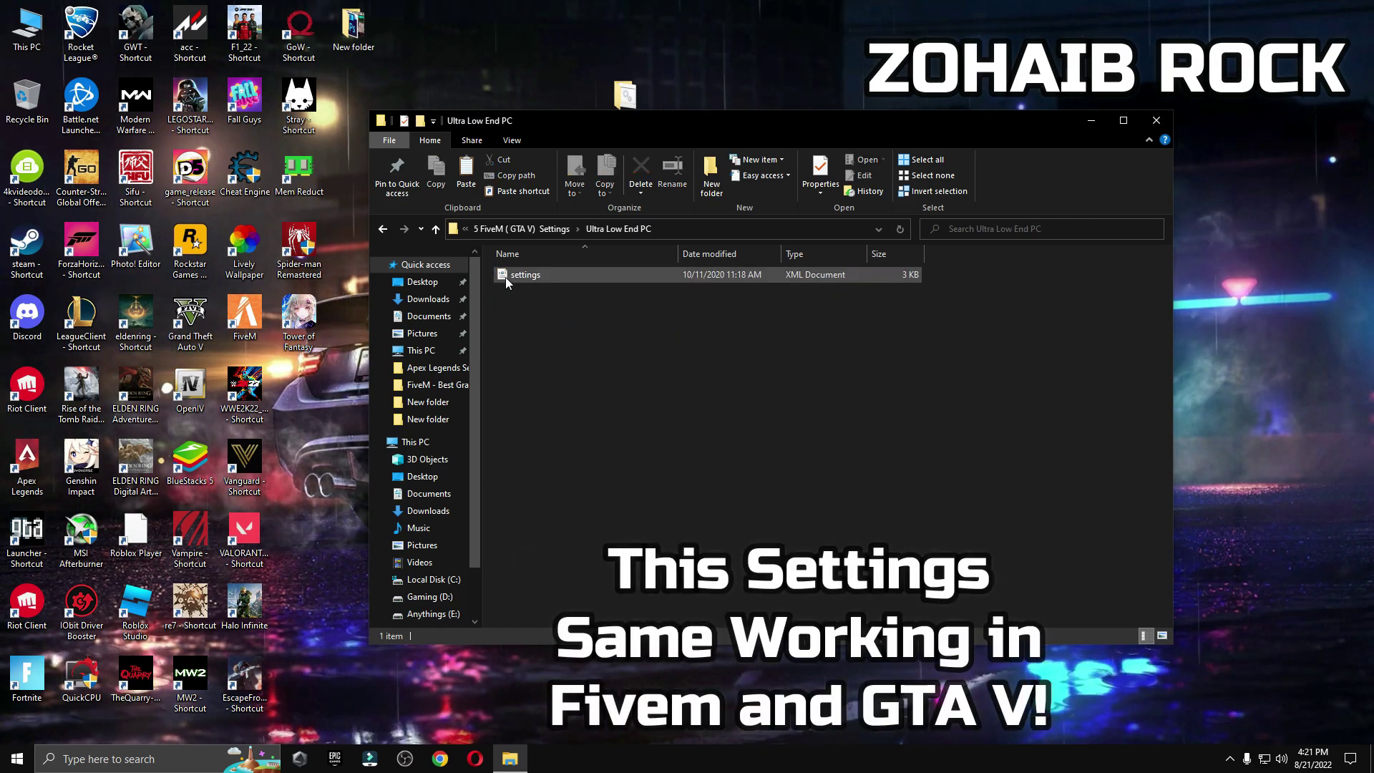
{"action": "right_click", "coordinate": [524, 276]}
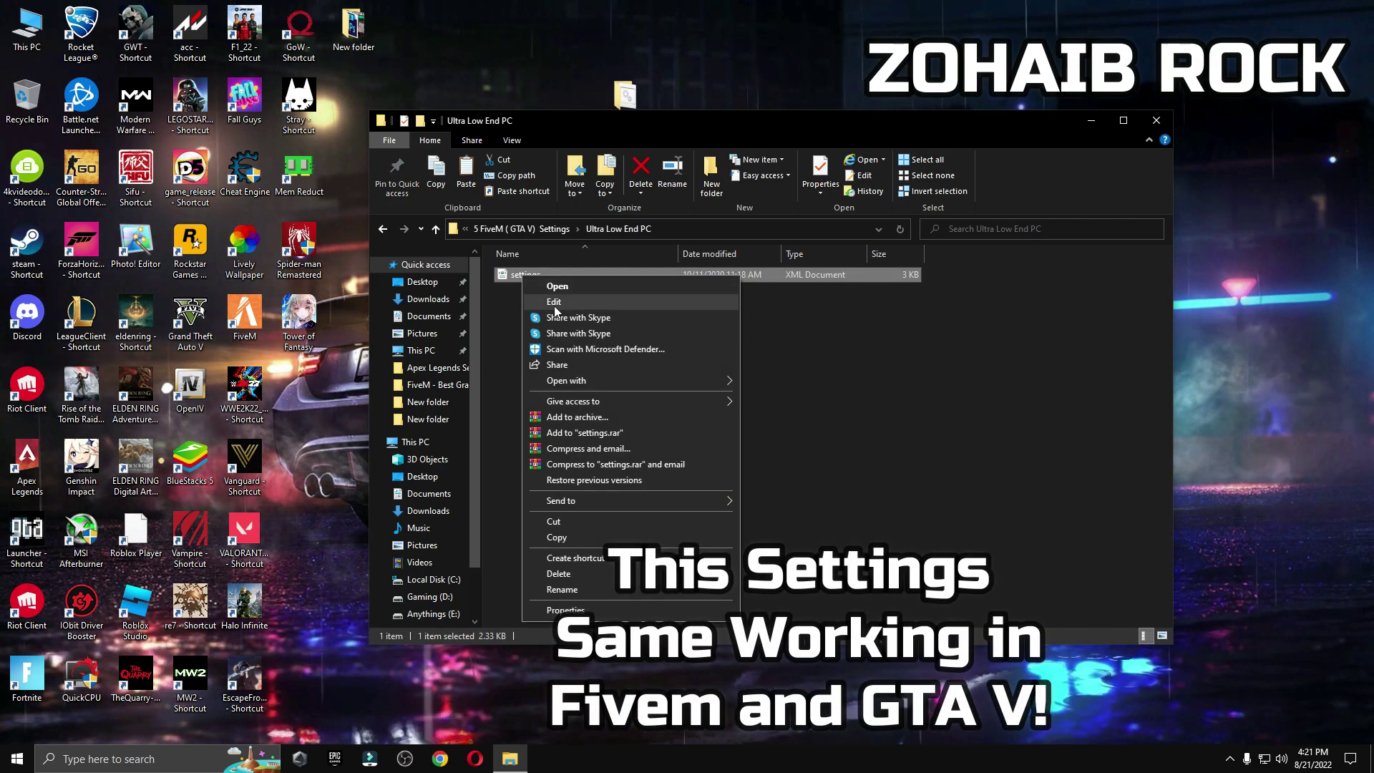
{"action": "left_click", "coordinate": [566, 302]}
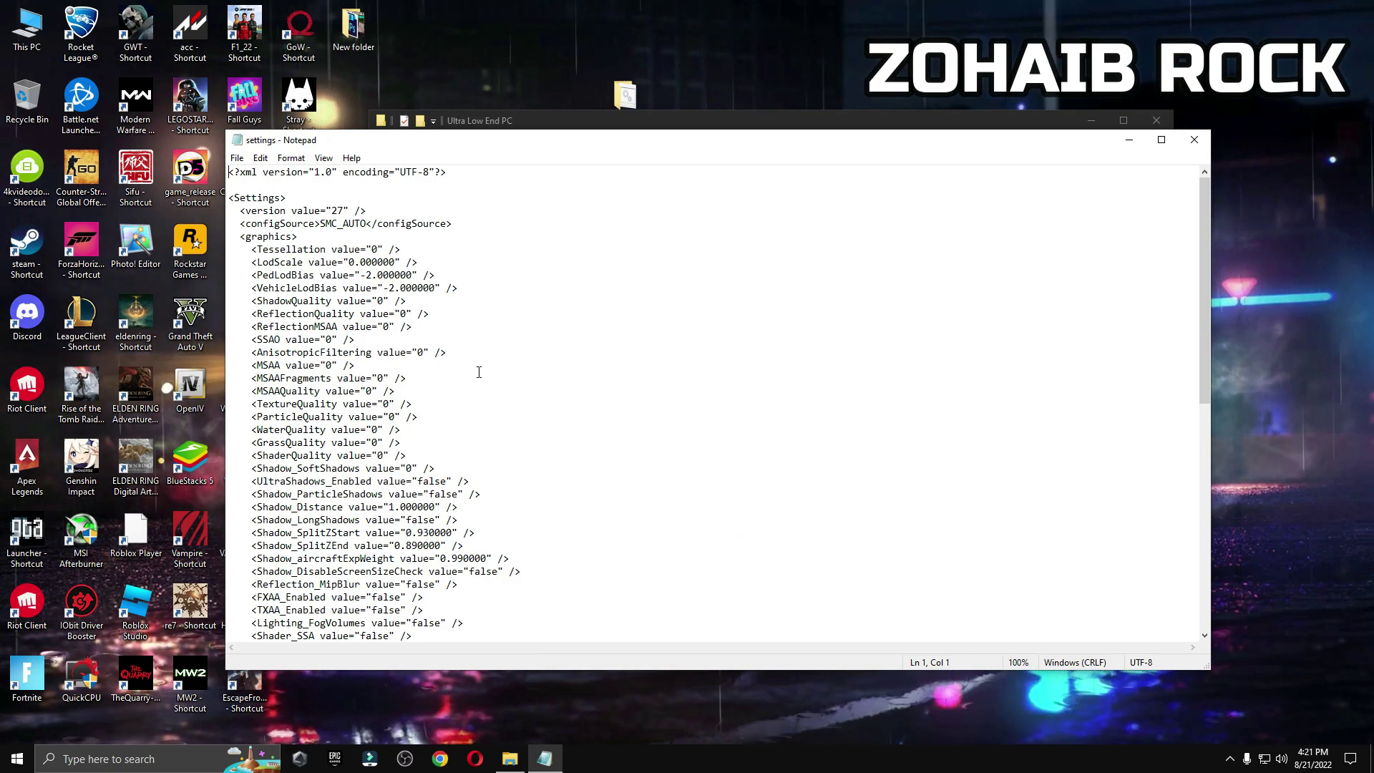
- Copy the settings text from the XML declaration through the AspectRatio line, and close Notepad
{"action": "scroll", "coordinate": [330, 257], "scroll_direction": "down", "scroll_amount": 1}
{"action": "scroll", "coordinate": [266, 222], "scroll_direction": "up", "scroll_amount": 1}
{"action": "left_click_drag", "start_coordinate": [230, 173], "coordinate": [390, 484]}
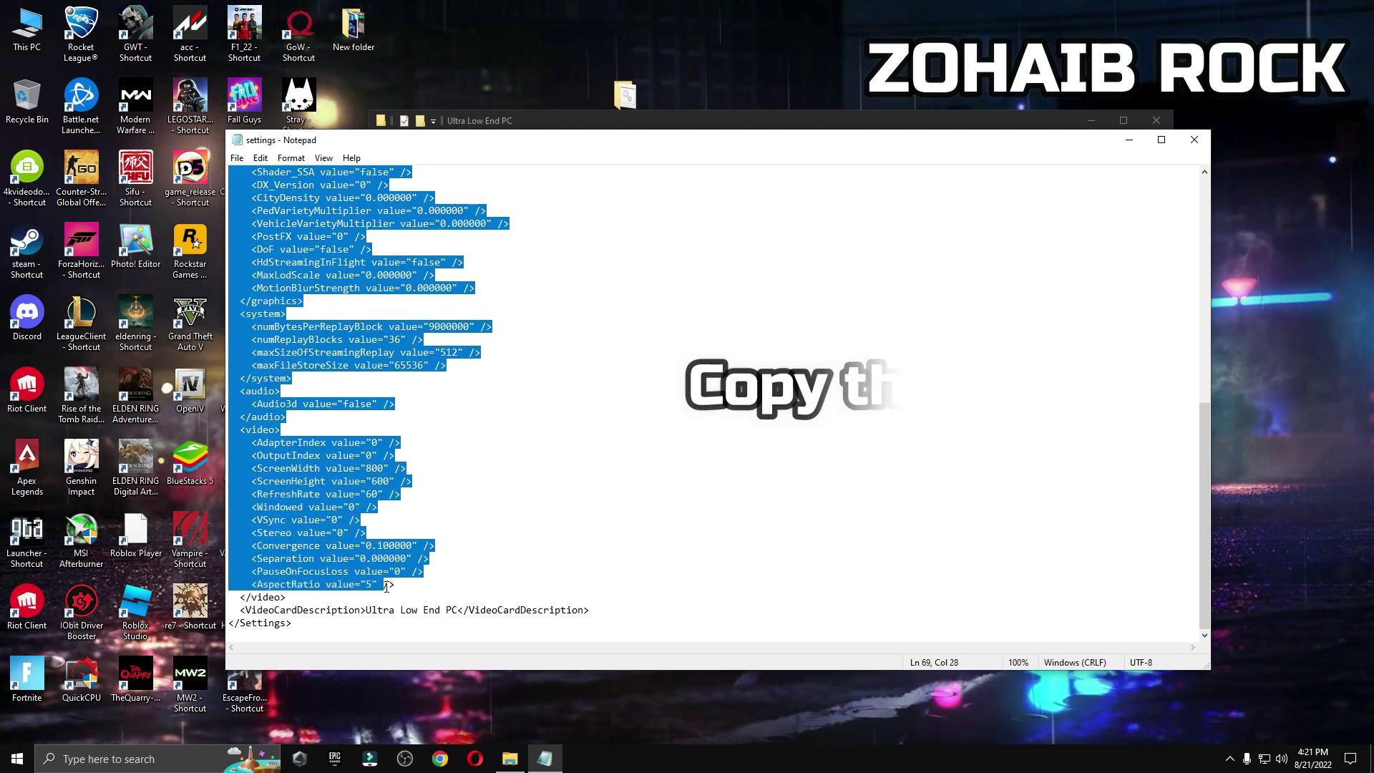
{"action": "left_click_drag", "start_coordinate": [386, 587], "coordinate": [398, 583]}
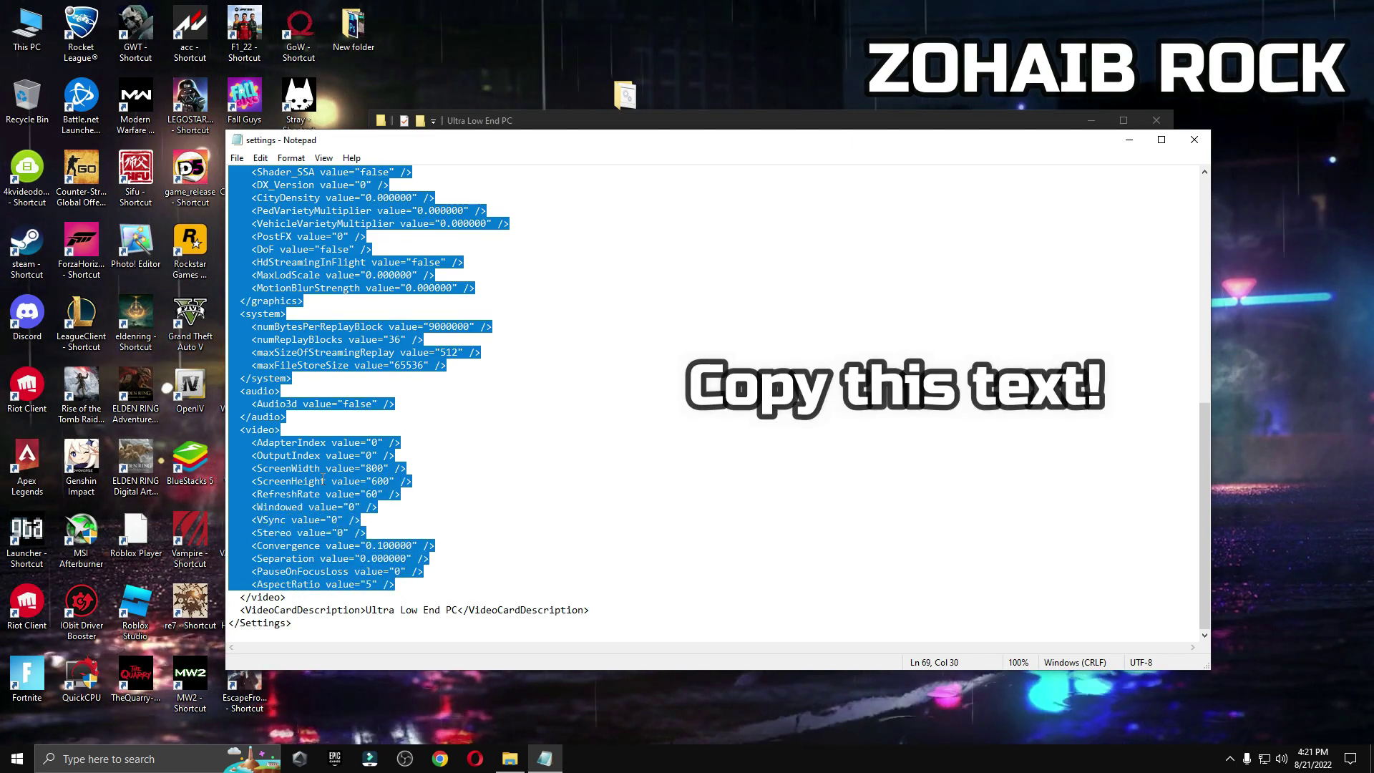
{"action": "right_click", "coordinate": [322, 479]}
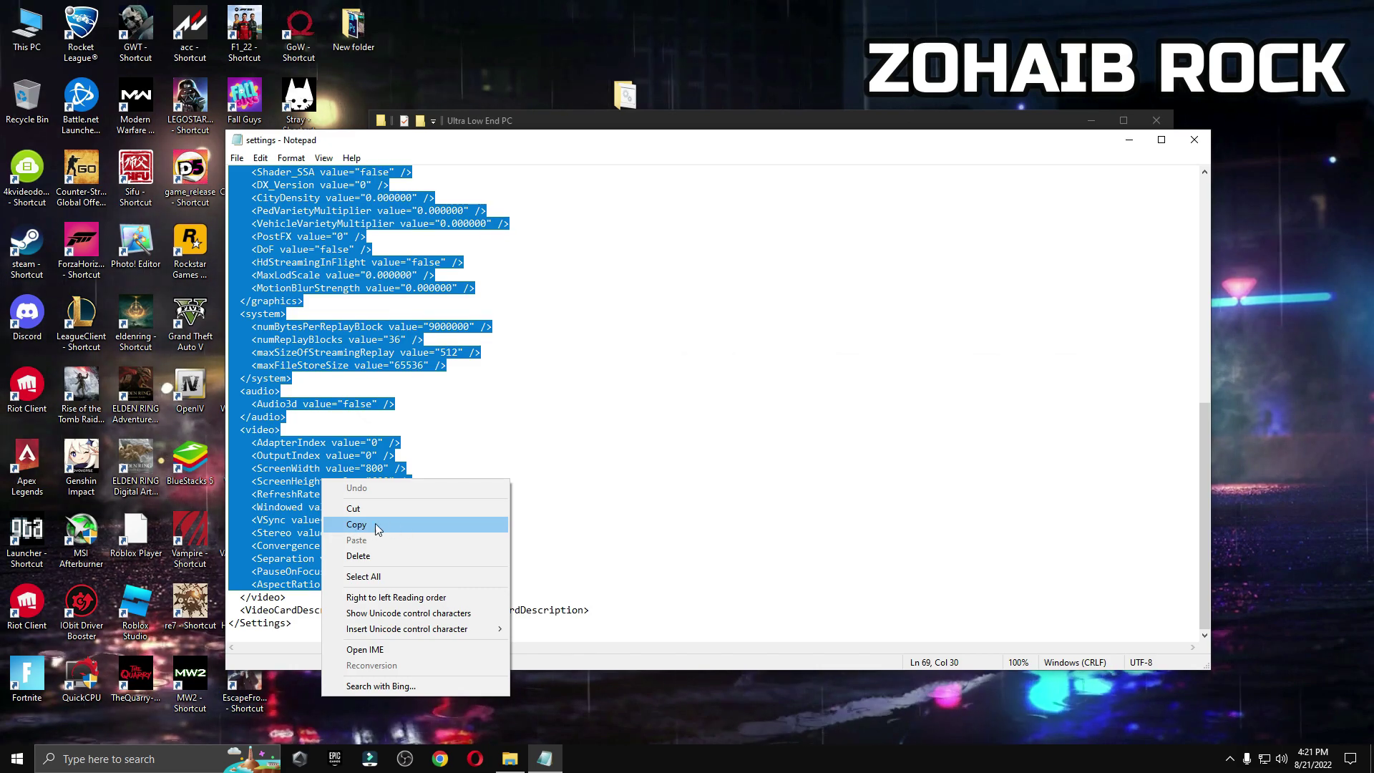
{"action": "left_click", "coordinate": [391, 527]}
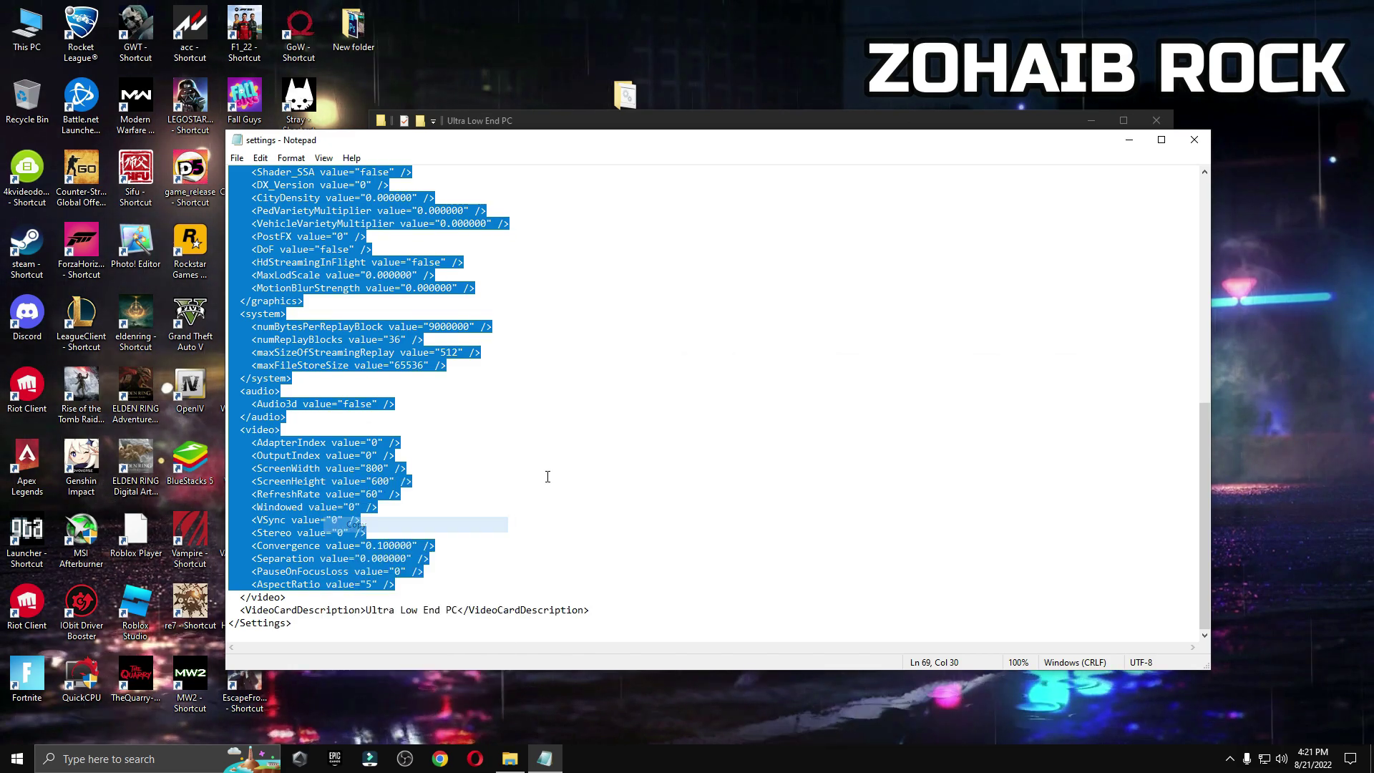
{"action": "left_click", "coordinate": [1195, 142]}
- Move the boost pack folder beside the other desktop icons and open the GTA V folder under Documents > Rockstar Games
{"action": "left_click", "coordinate": [998, 118]}
{"action": "left_click_drag", "start_coordinate": [614, 98], "coordinate": [342, 100]}
{"action": "double_click", "coordinate": [27, 28]}
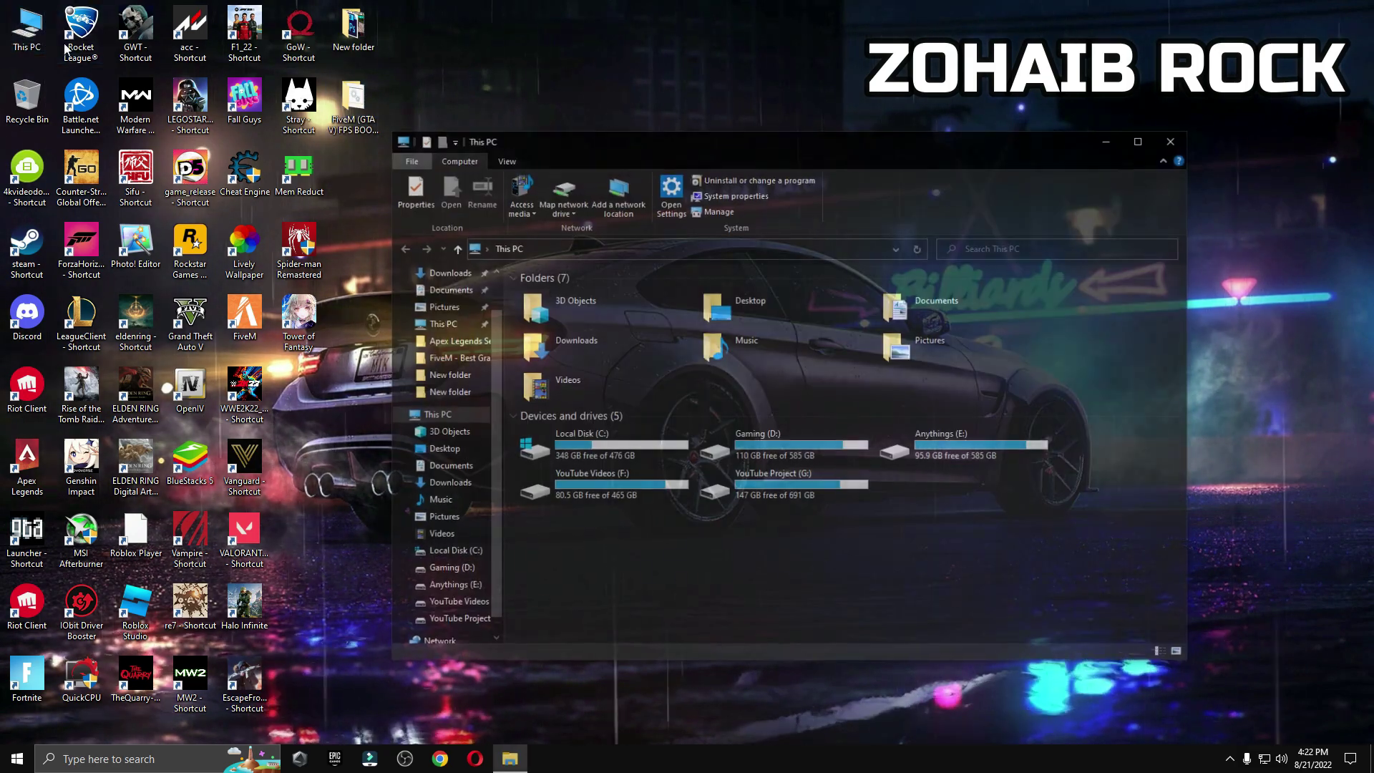
{"action": "double_click", "coordinate": [949, 310]}
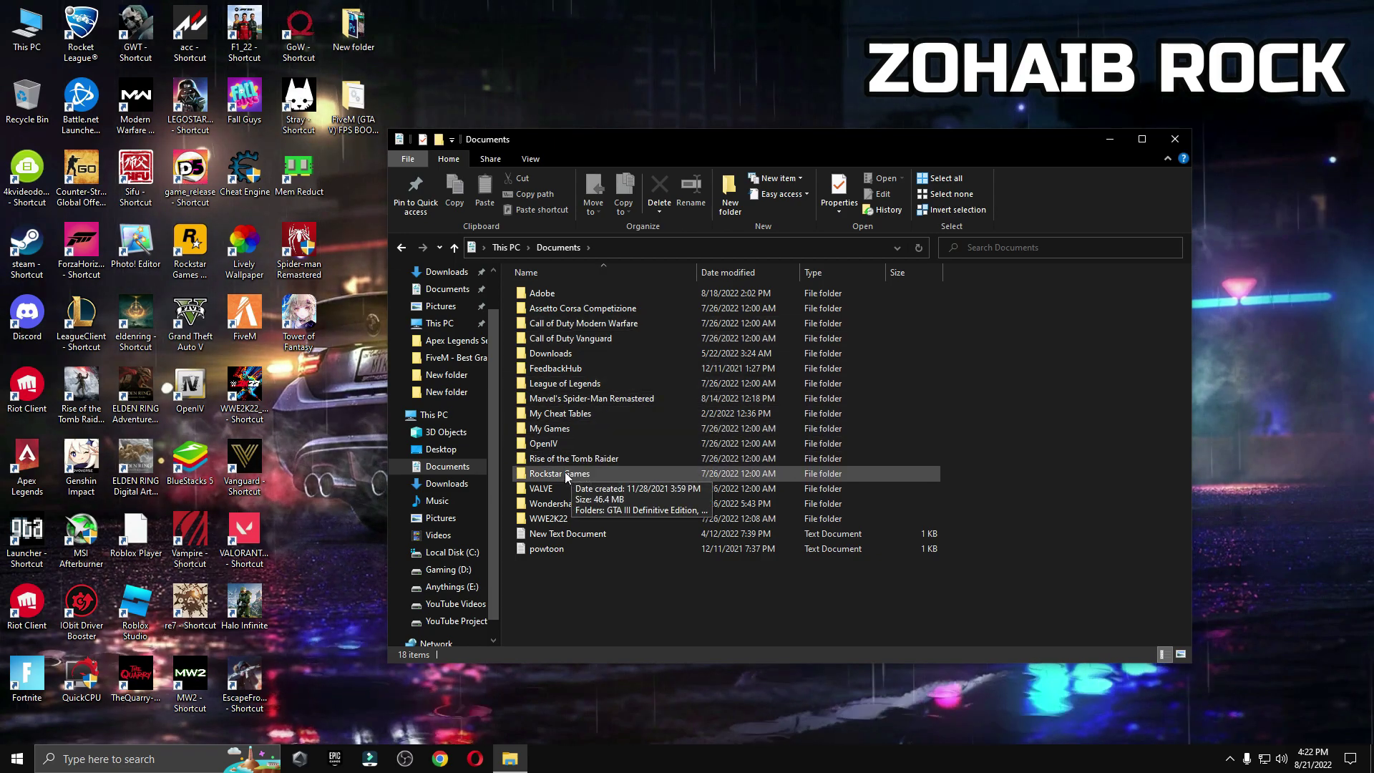
{"action": "double_click", "coordinate": [566, 473]}
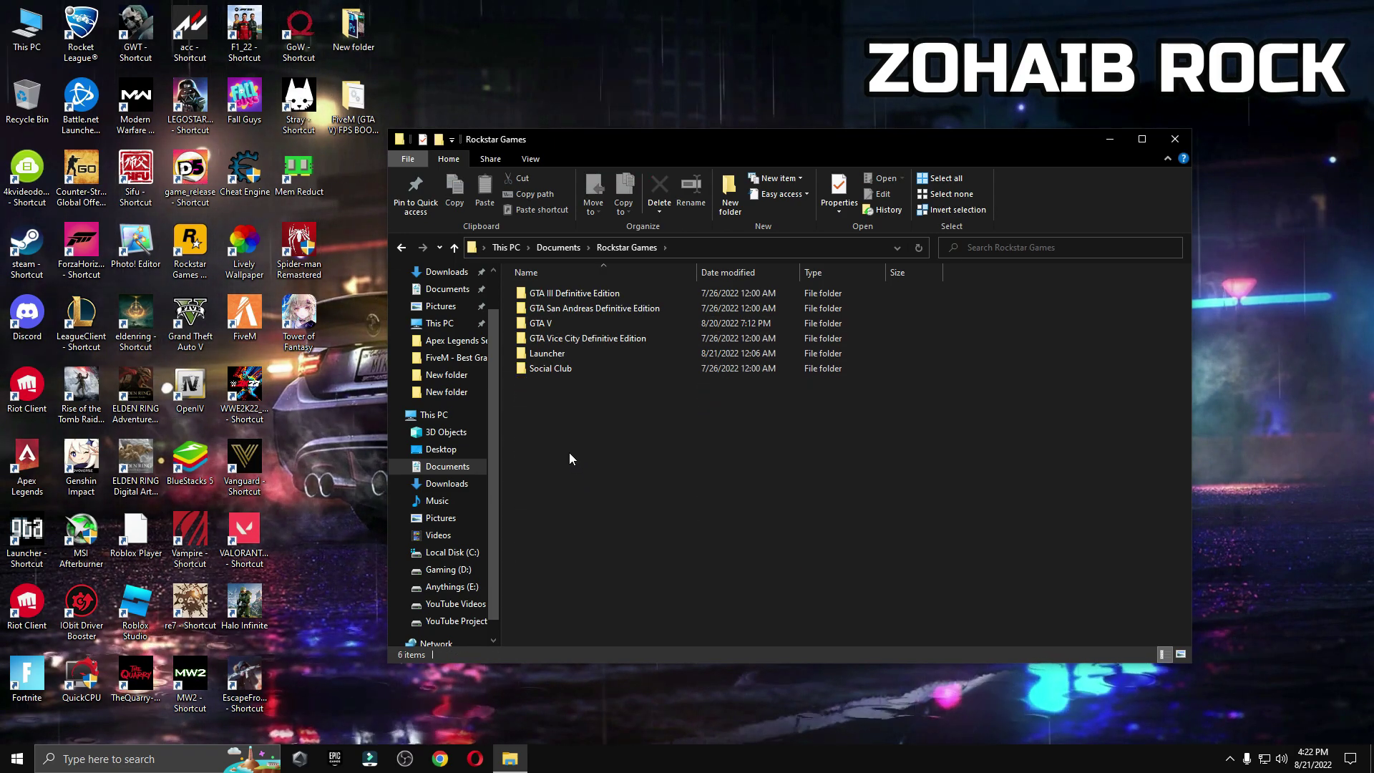
{"action": "double_click", "coordinate": [566, 327]}
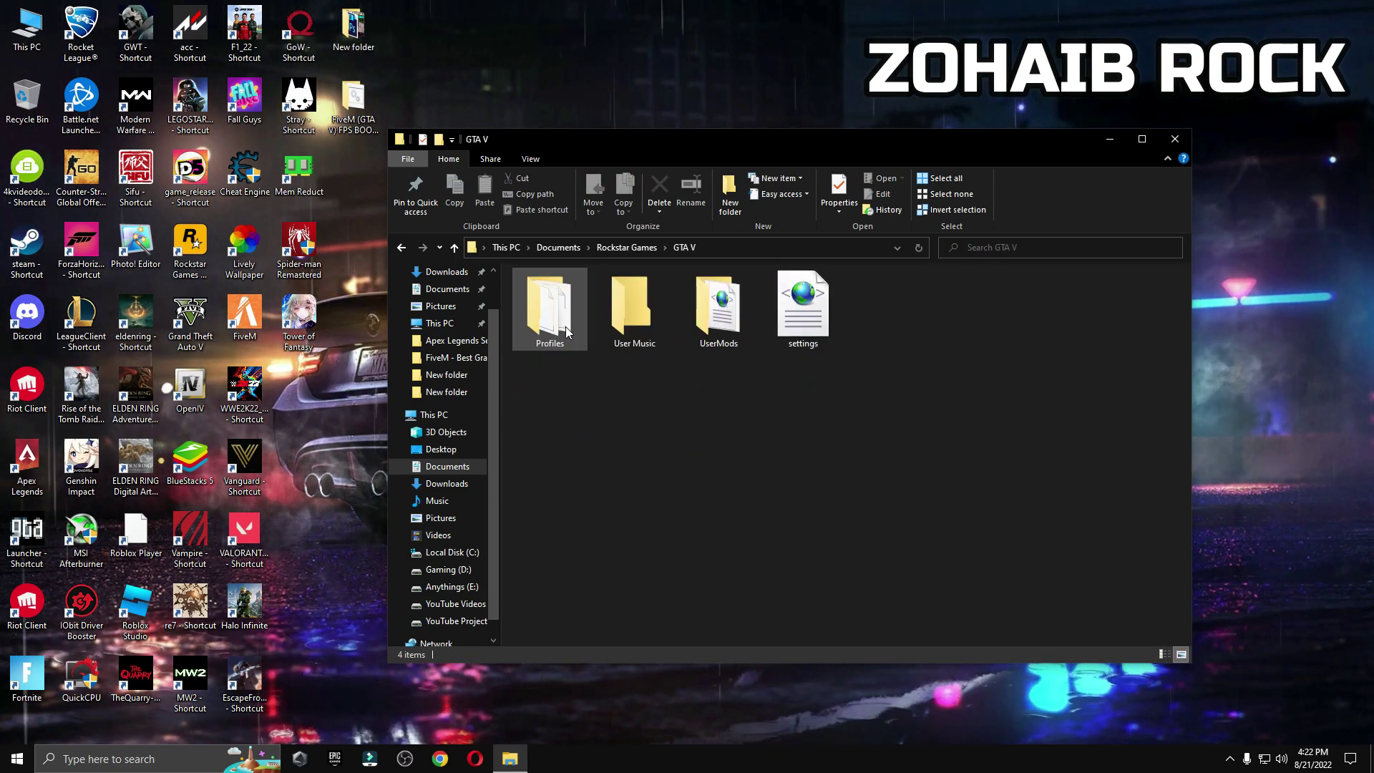
- Edit the GTA V settings file, replacing its text from the XML declaration through the AspectRatio line with the copied text
{"action": "right_click", "coordinate": [816, 309]}
{"action": "left_click", "coordinate": [884, 341]}
{"action": "left_click_drag", "start_coordinate": [227, 170], "coordinate": [398, 463]}
{"action": "left_click_drag", "start_coordinate": [415, 521], "coordinate": [415, 577]}
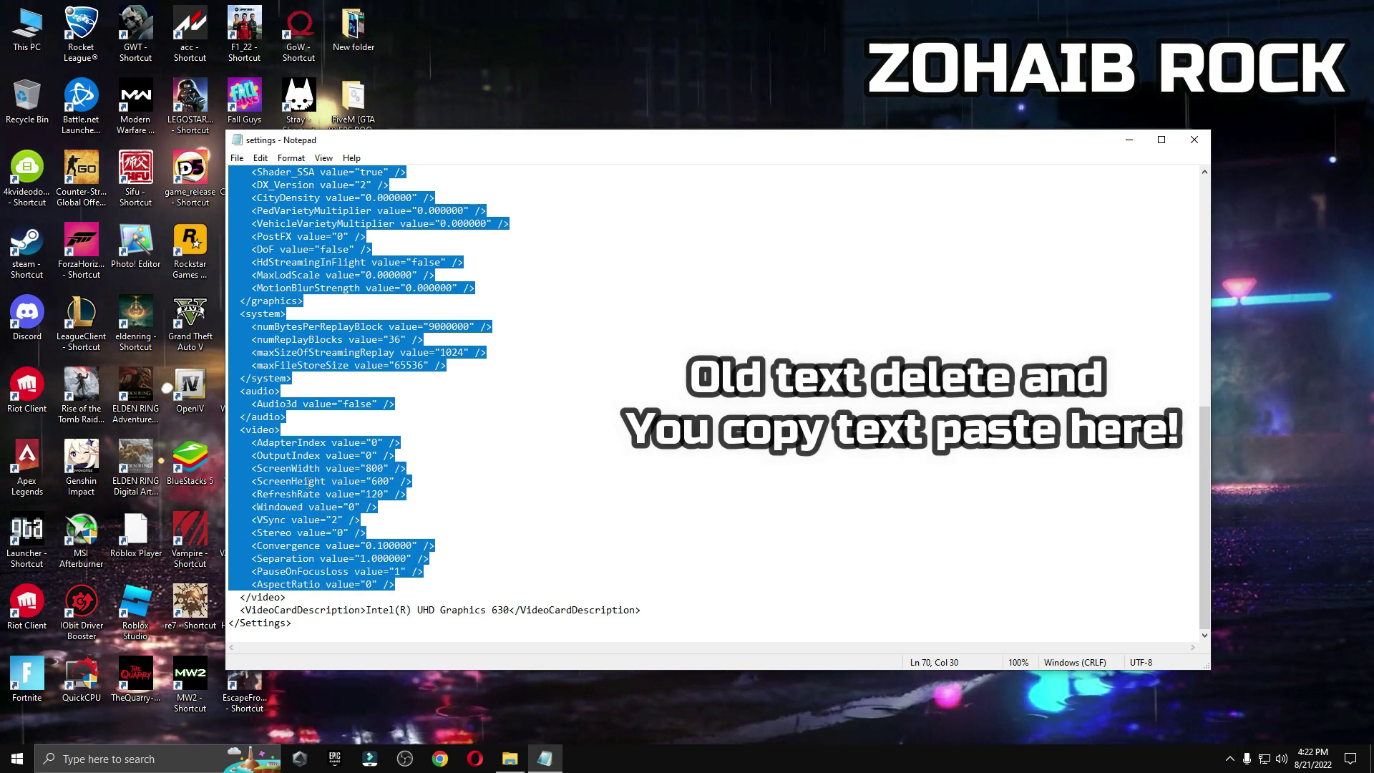
{"action": "right_click", "coordinate": [273, 413]}
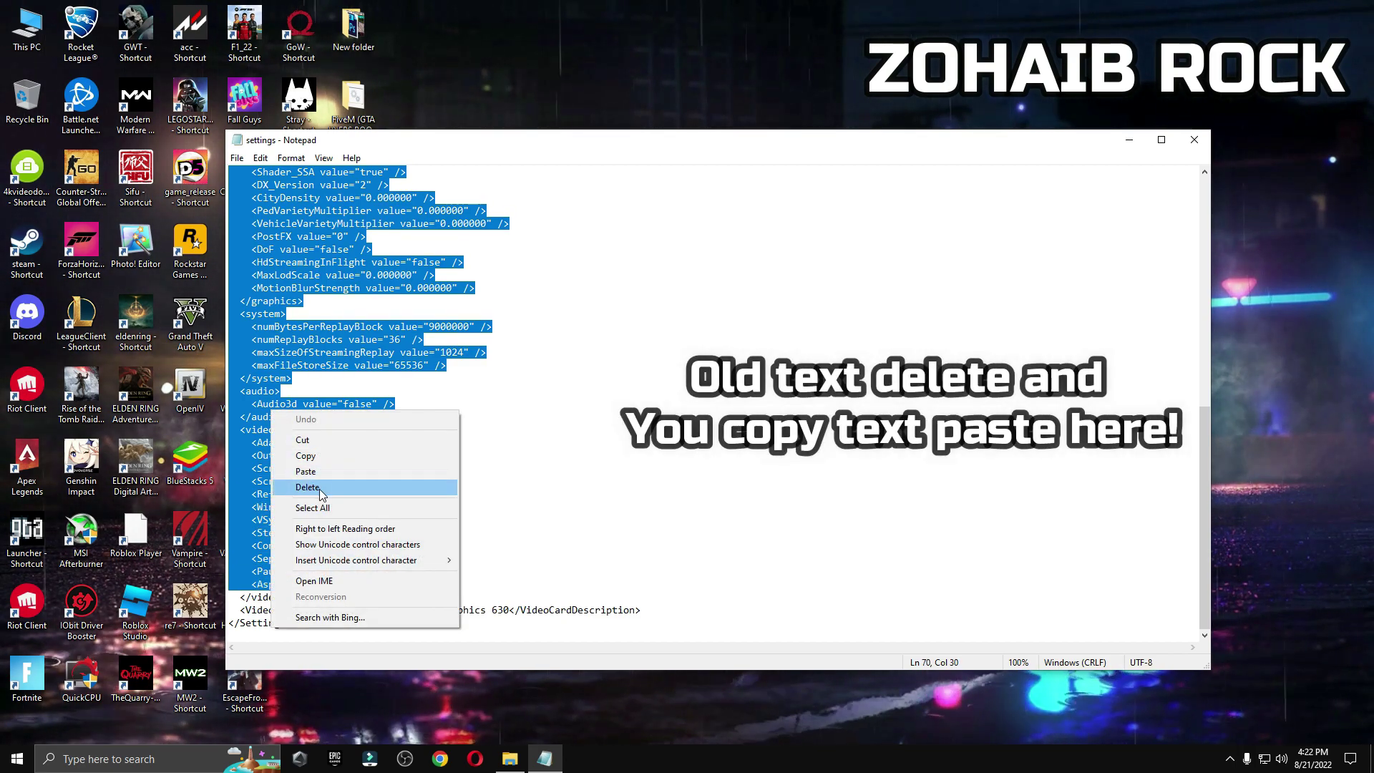
{"action": "left_click", "coordinate": [315, 488]}
{"action": "right_click", "coordinate": [239, 176]}
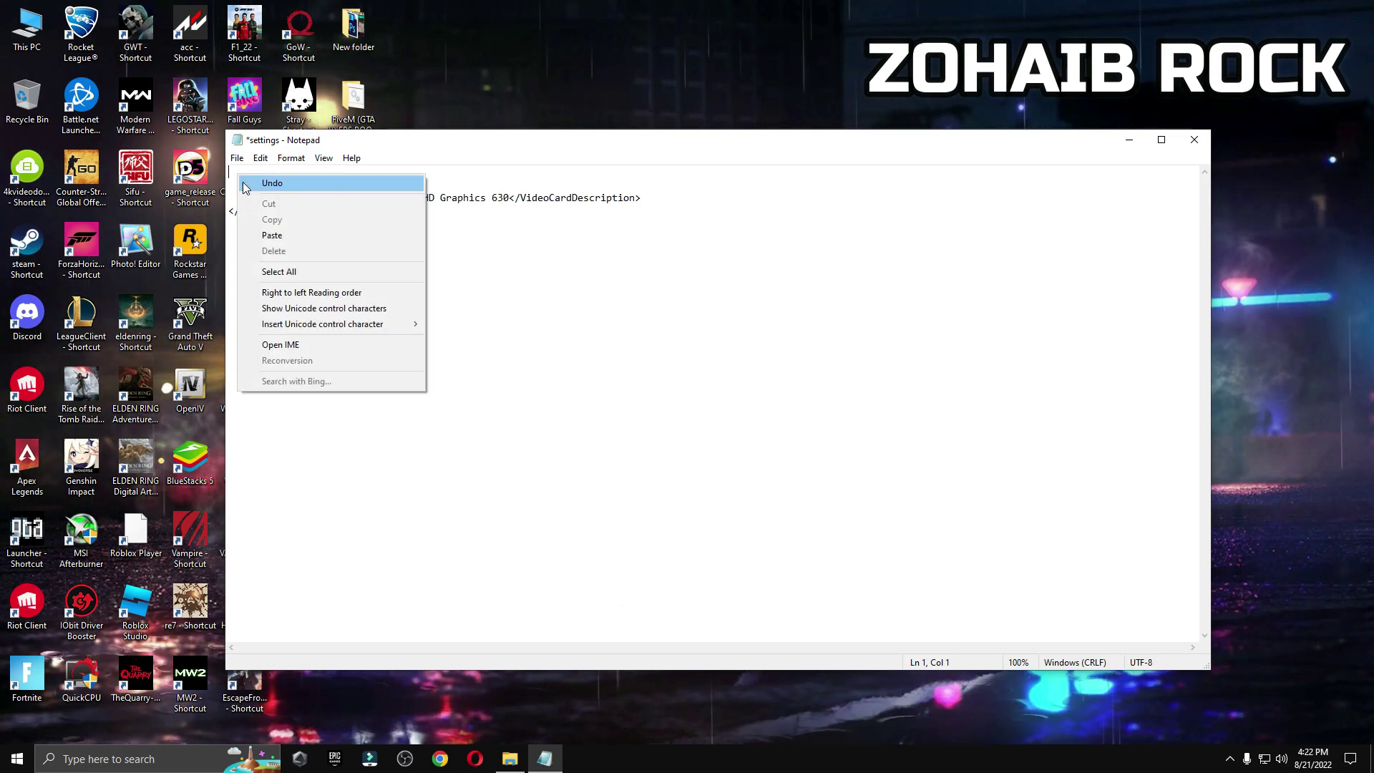
{"action": "left_click", "coordinate": [282, 236]}
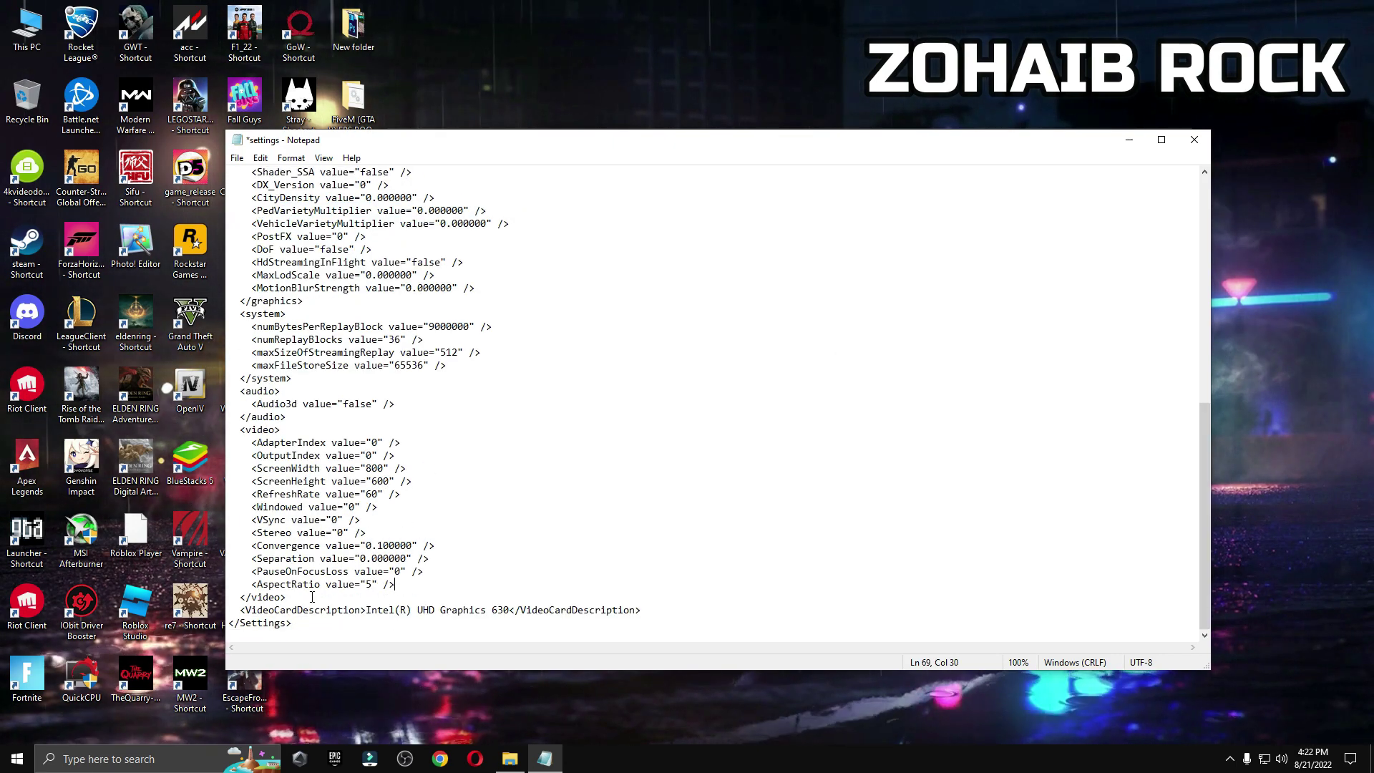
- Save the changes to settings.xml while closing Notepad, and close the GTA V folder window
{"action": "key", "text": "alt+F4"}
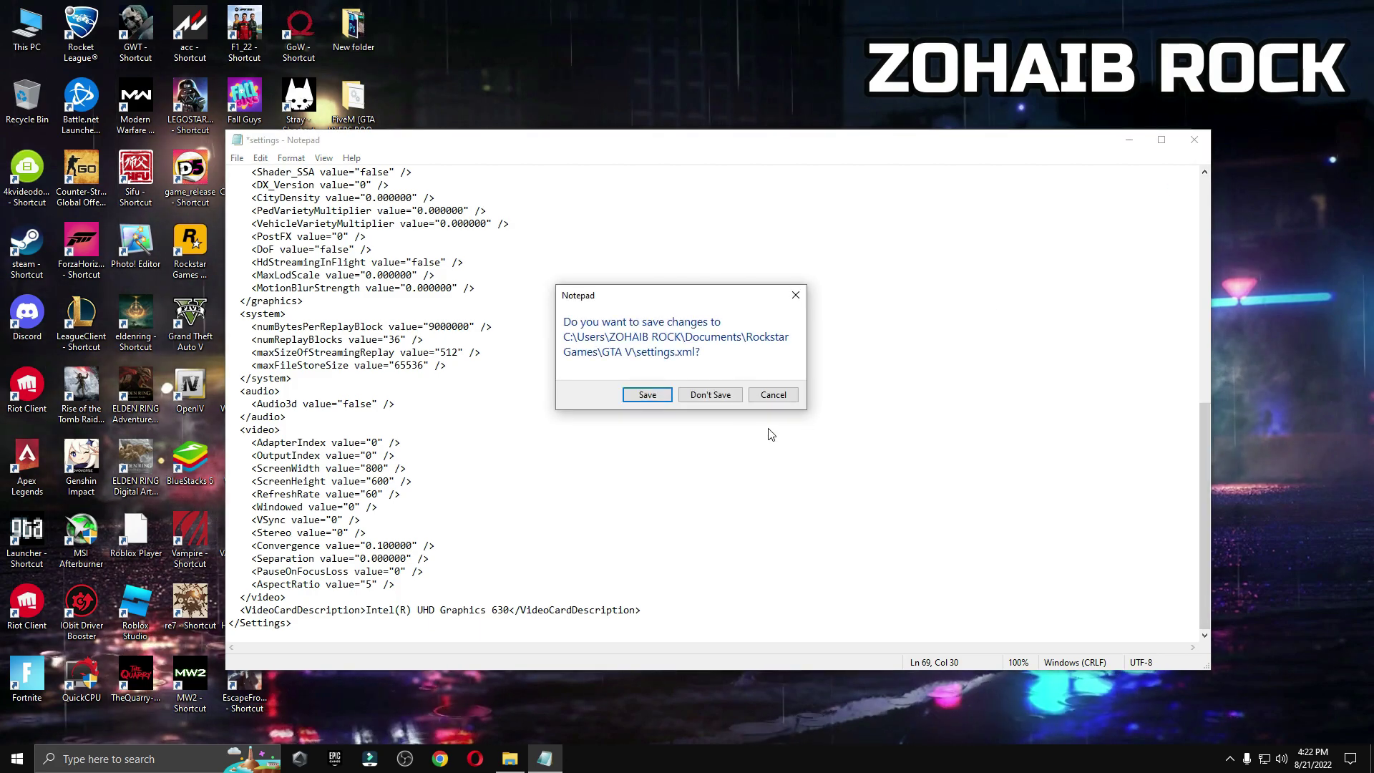
{"action": "left_click", "coordinate": [645, 395]}
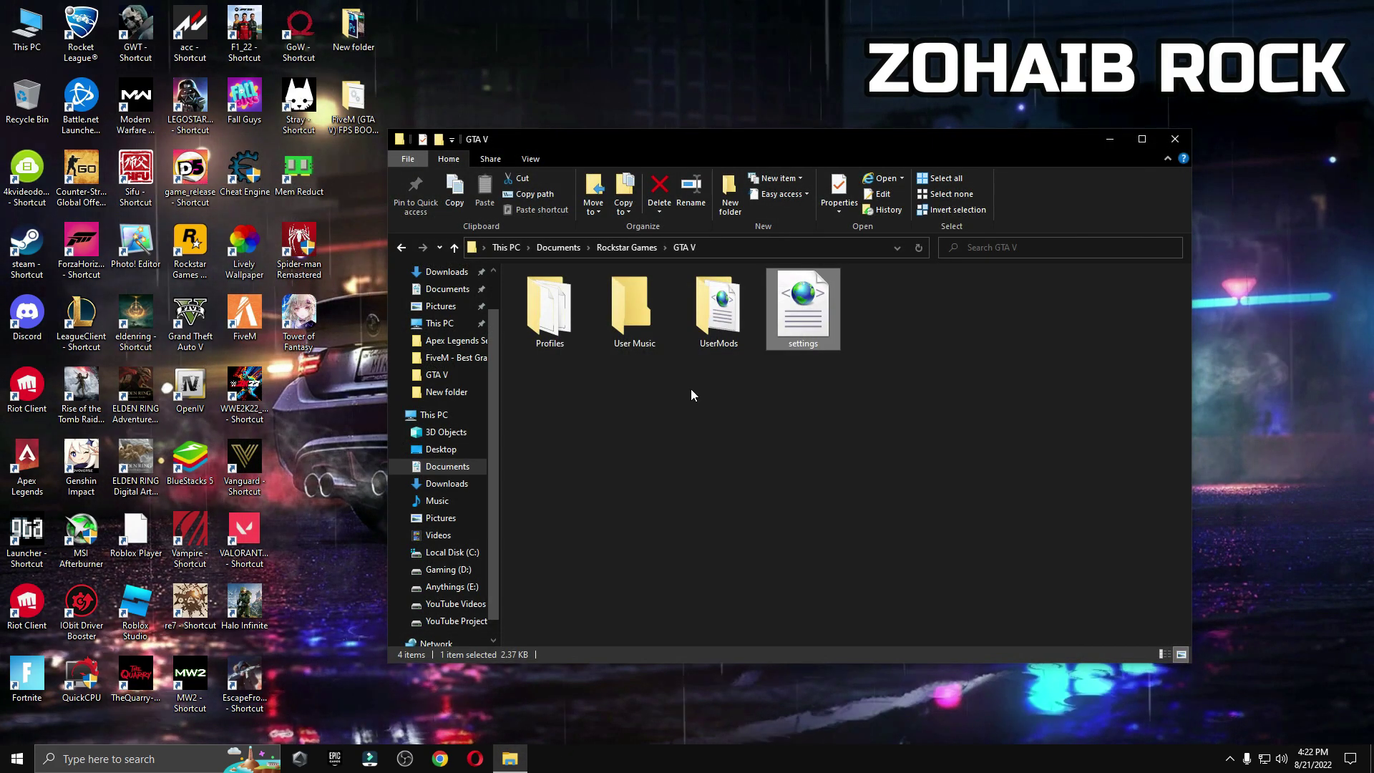
{"action": "left_click", "coordinate": [1175, 139]}
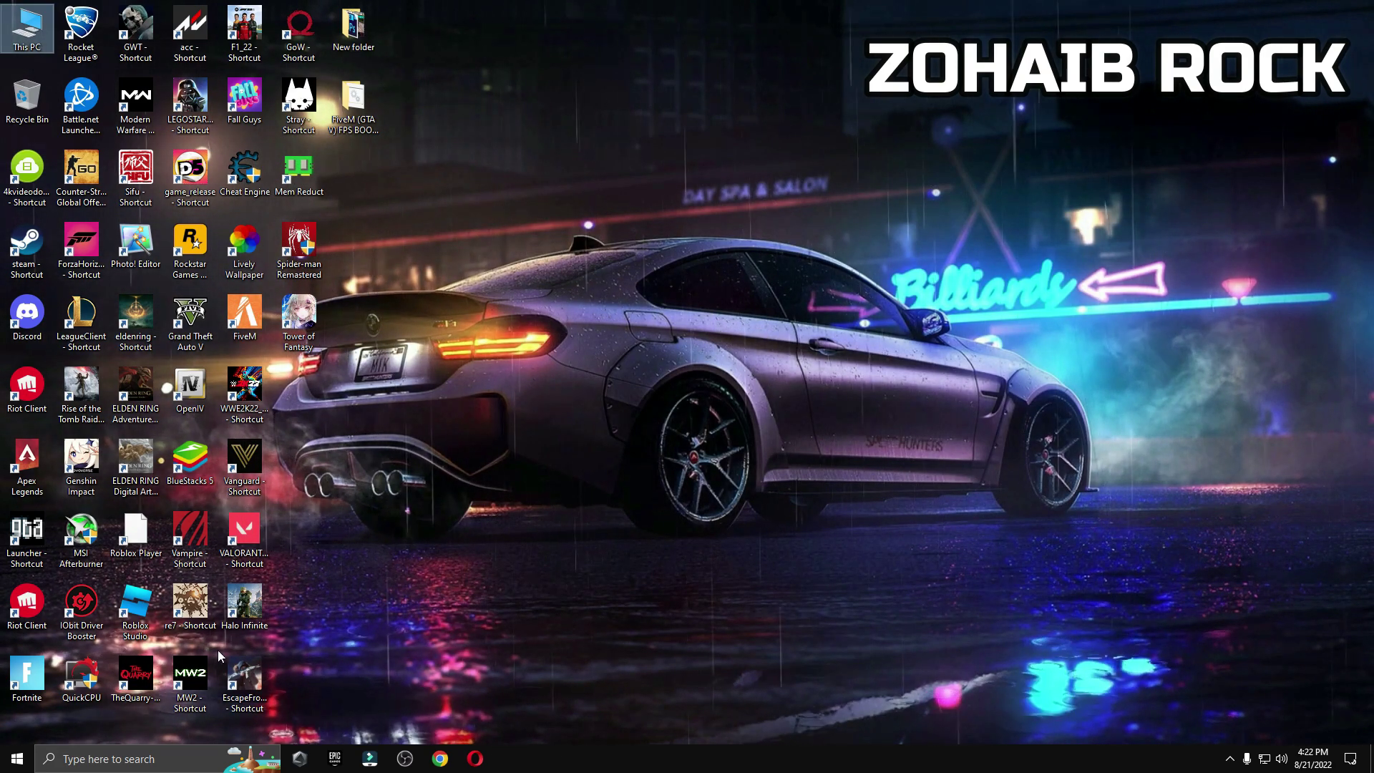
- Find the Run app through Windows search and use it to open the appdata folder
{"action": "left_click", "coordinate": [143, 759]}
{"action": "type", "text": "run"}
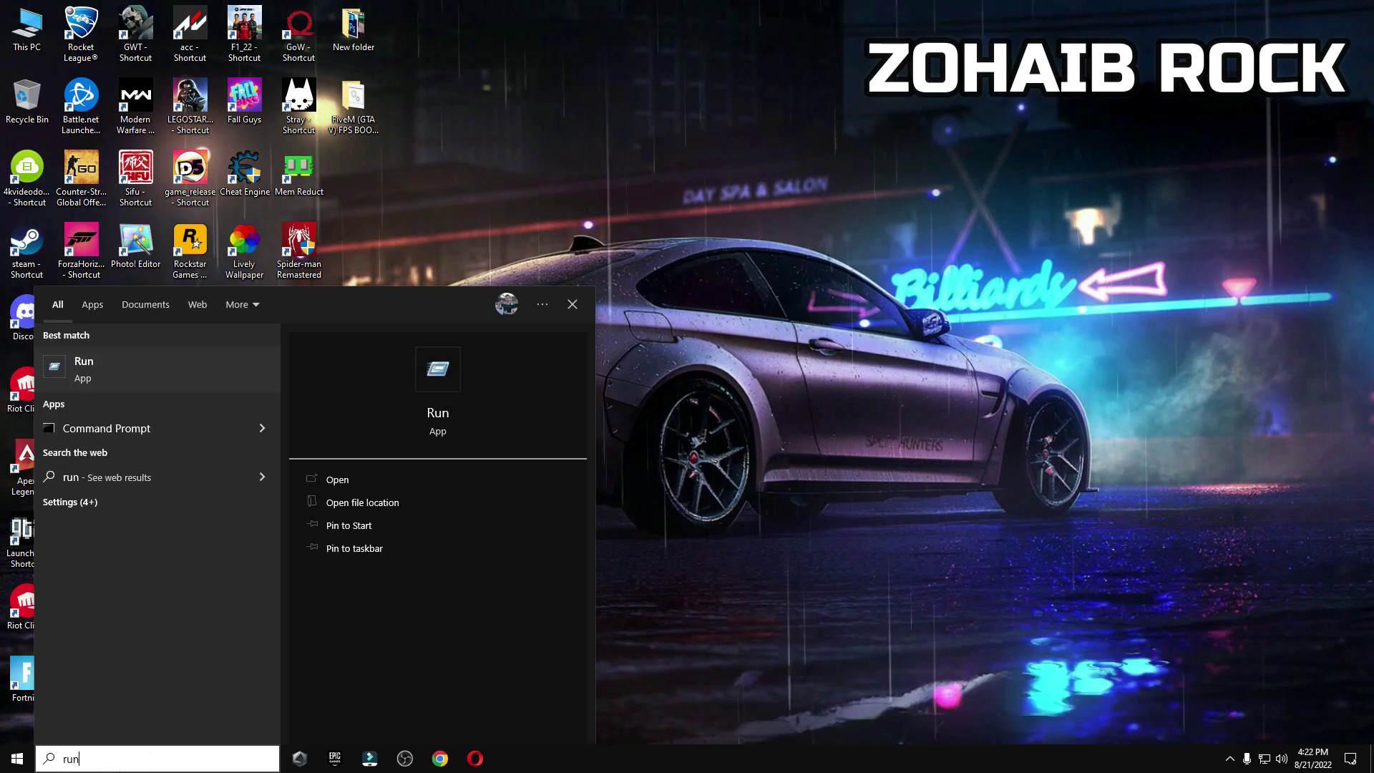
{"action": "left_click", "coordinate": [114, 371]}
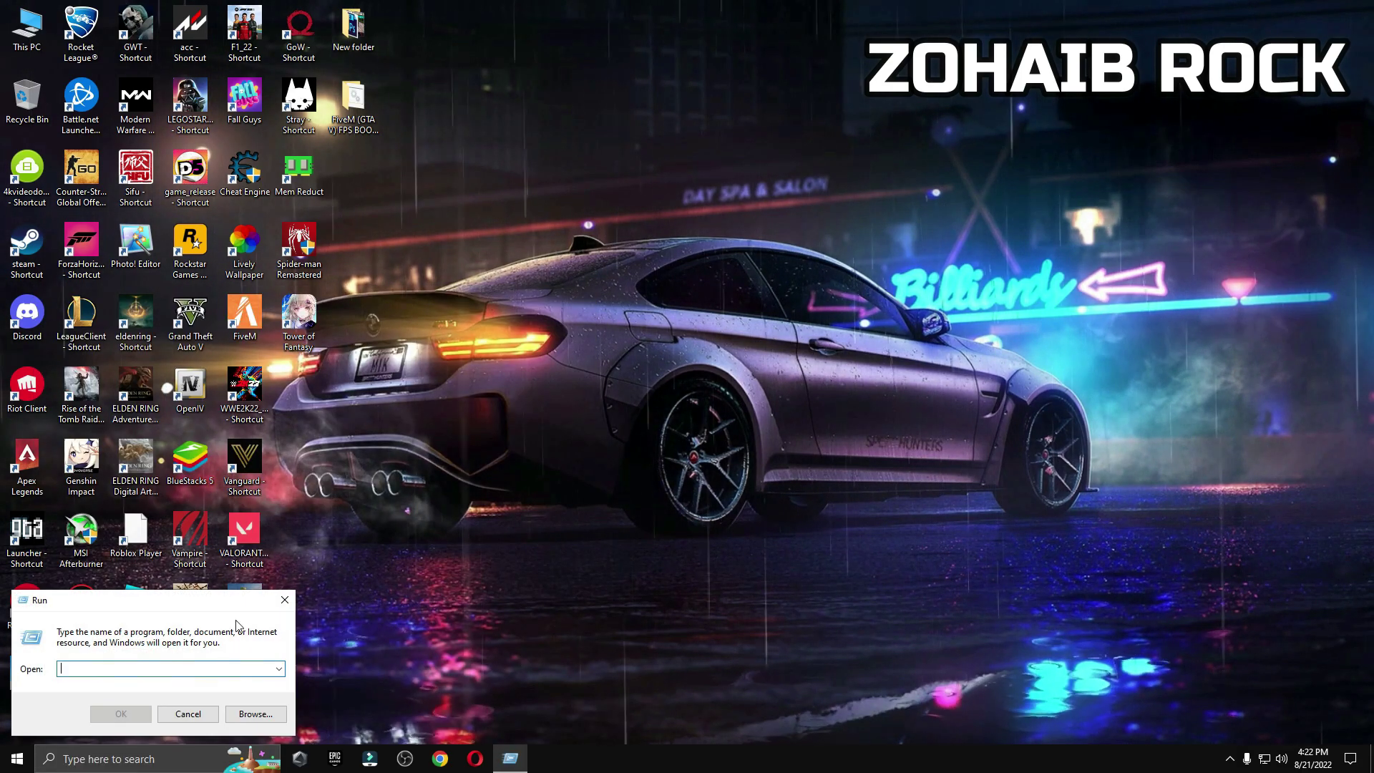
{"action": "left_click_drag", "start_coordinate": [201, 603], "coordinate": [793, 260]}
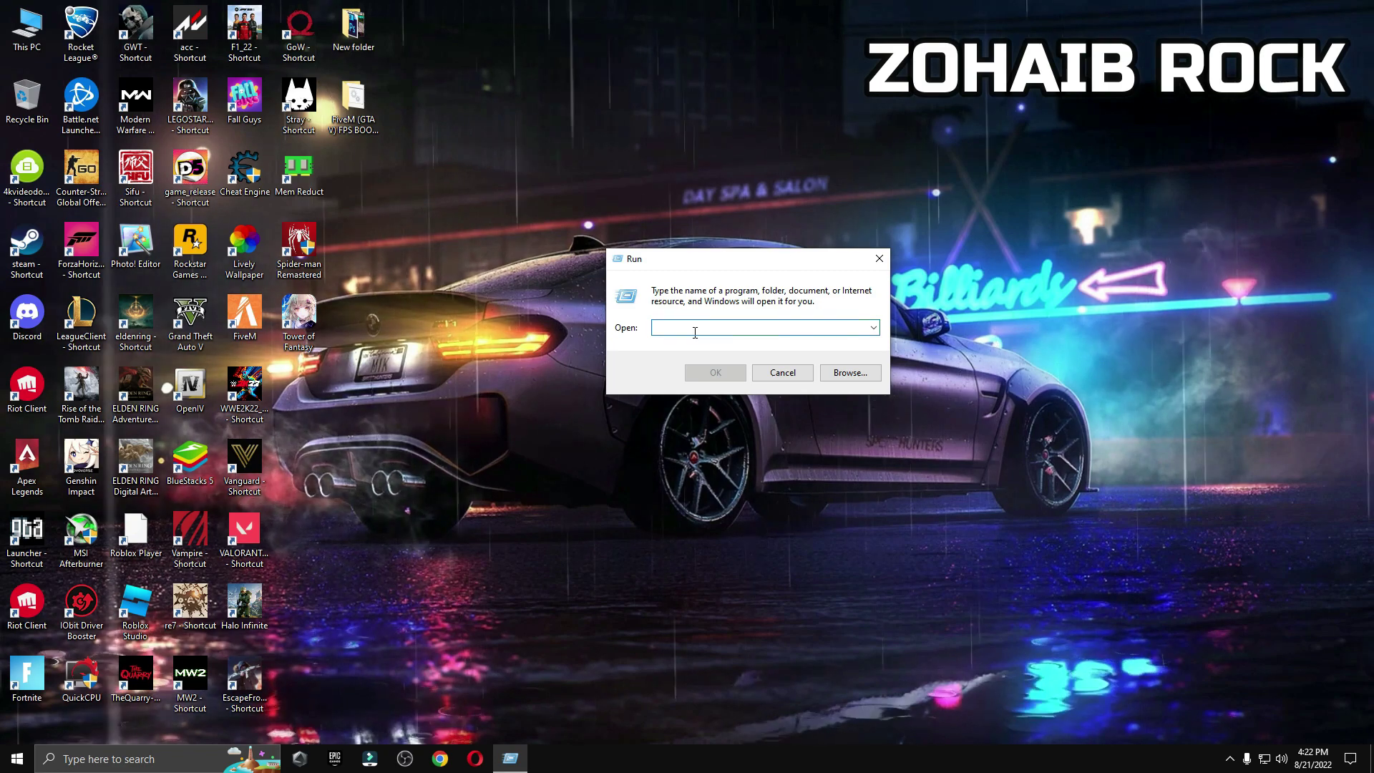
{"action": "type", "text": "appdata"}
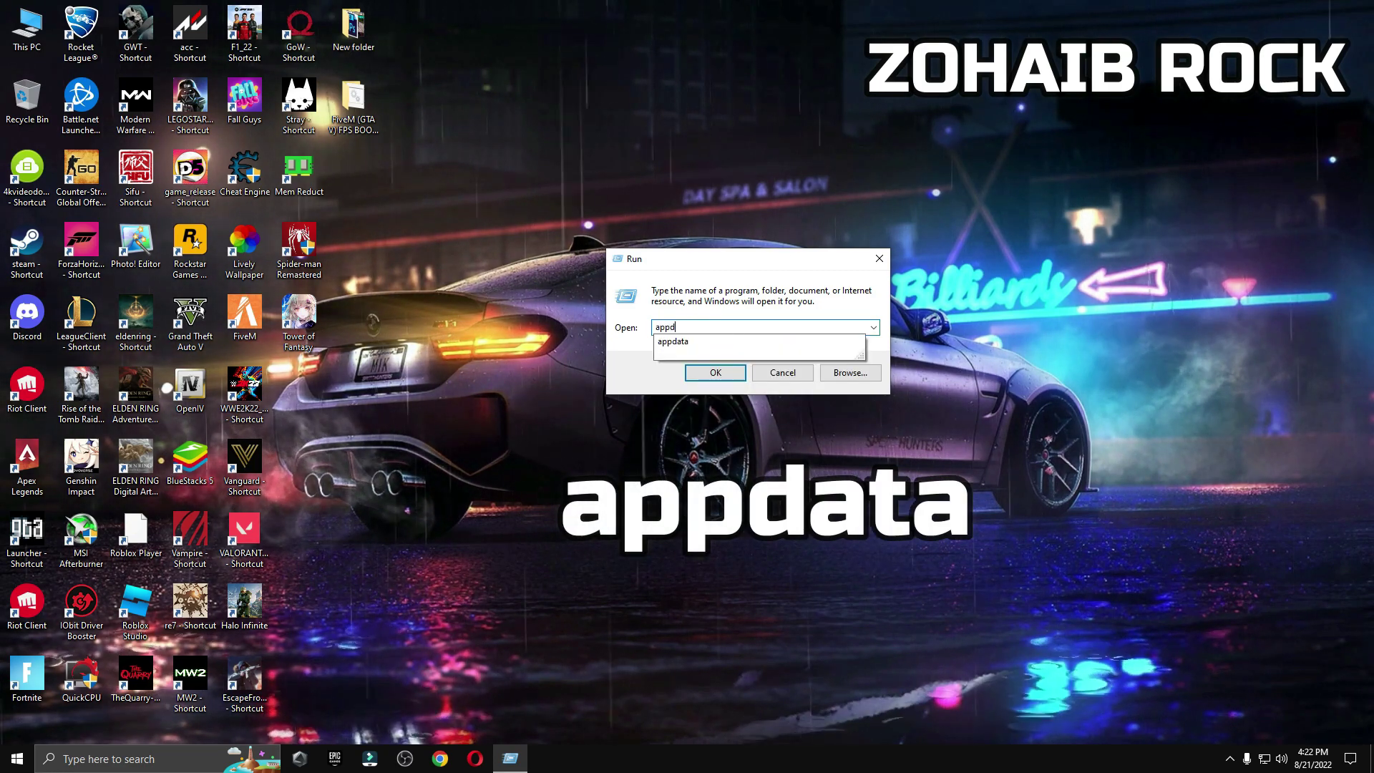
{"action": "double_click", "coordinate": [667, 331]}
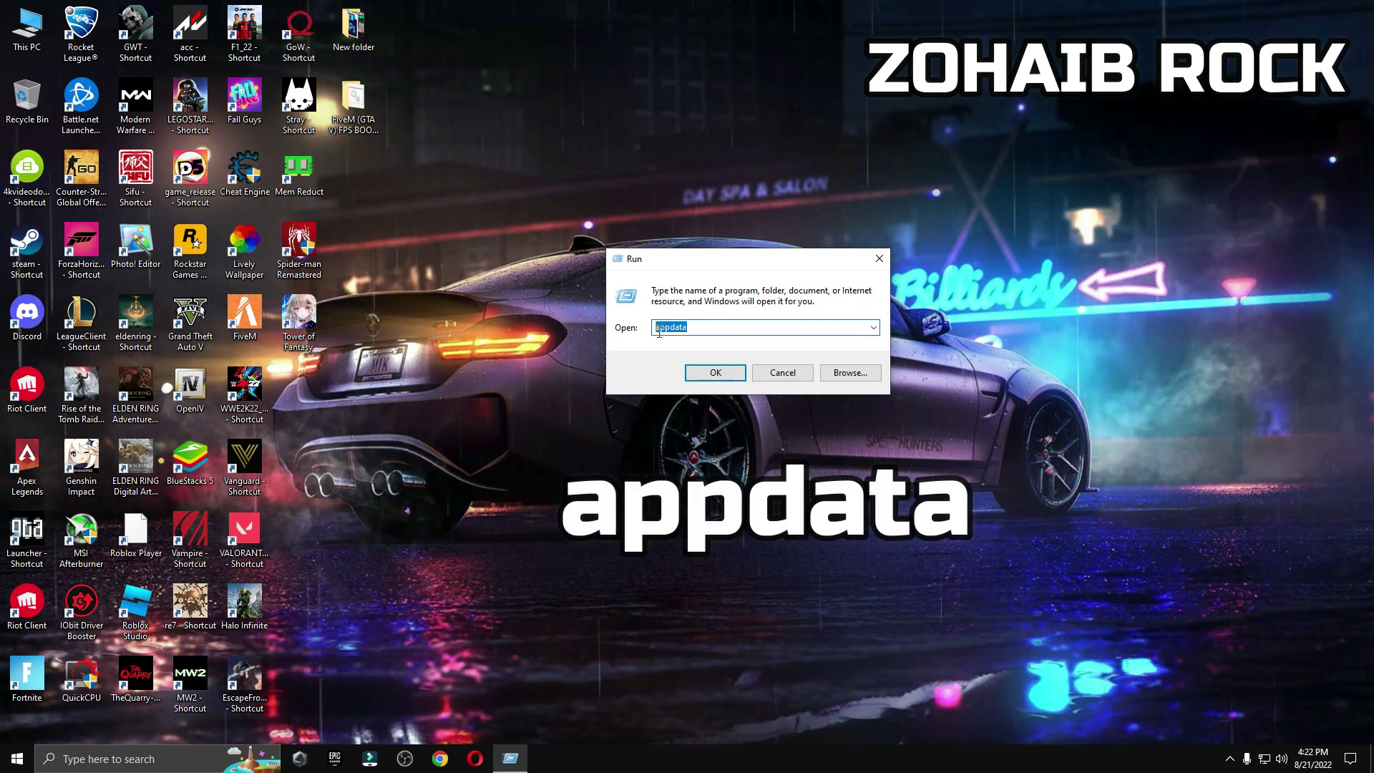
{"action": "left_click", "coordinate": [714, 372]}
- Go to Roaming > CitizenFX and open the gta5_settings file for editing in Notepad
{"action": "left_click", "coordinate": [533, 323]}
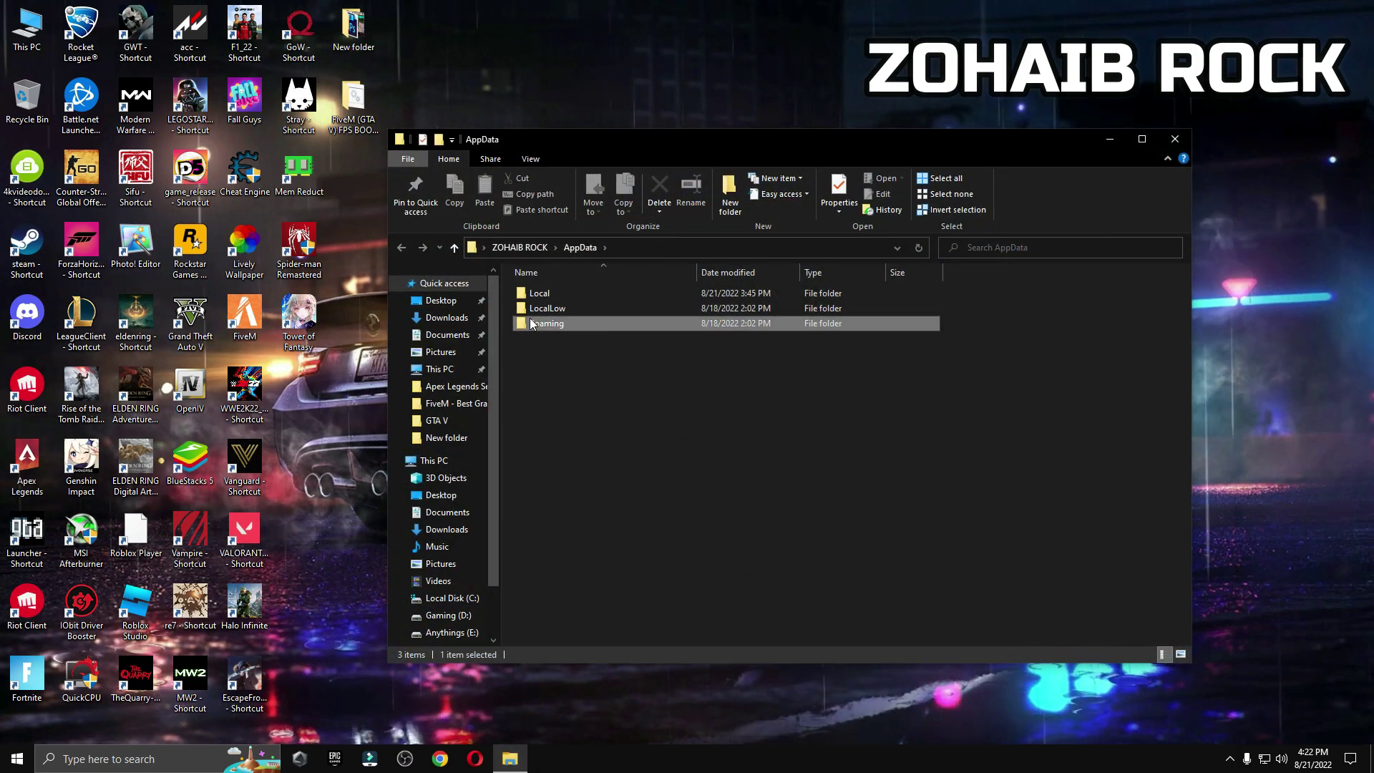
{"action": "double_click", "coordinate": [537, 324]}
{"action": "left_click", "coordinate": [519, 370]}
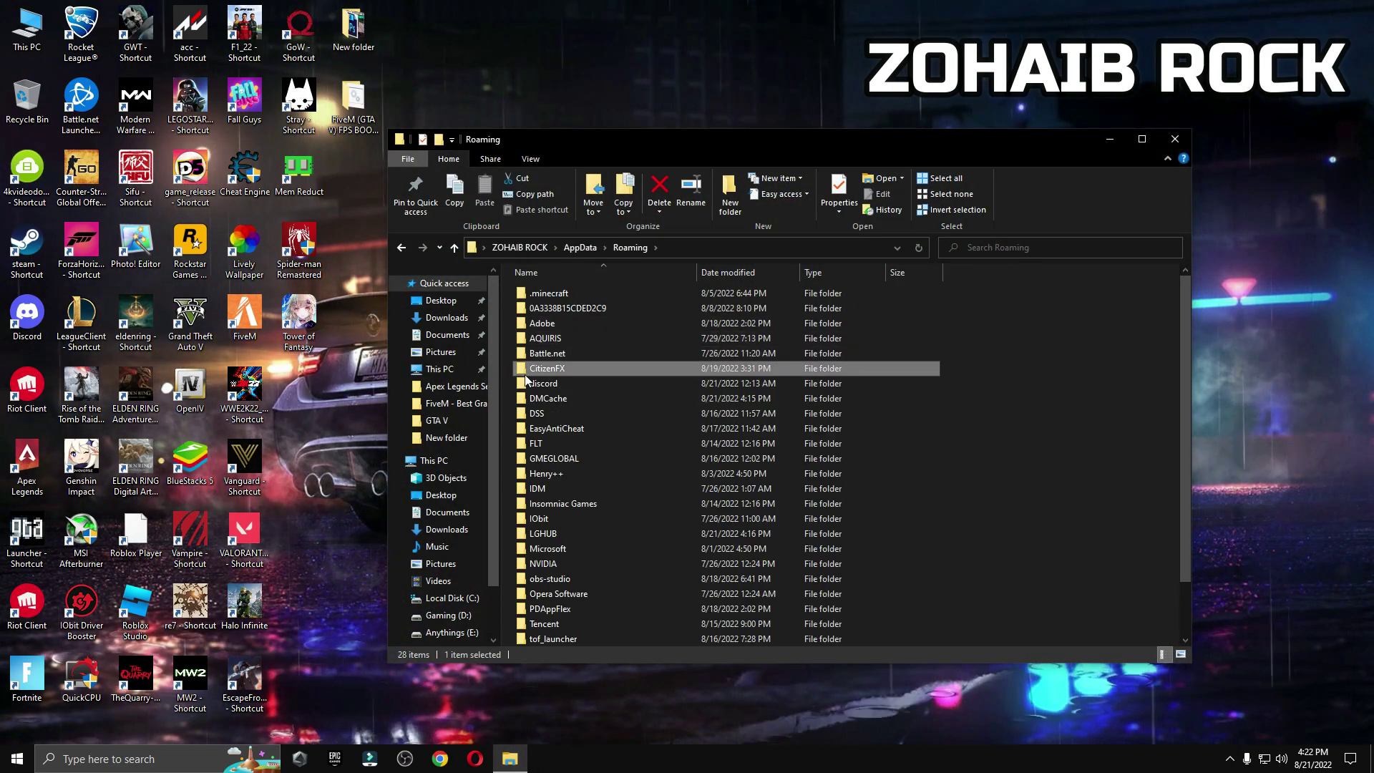
{"action": "double_click", "coordinate": [582, 368]}
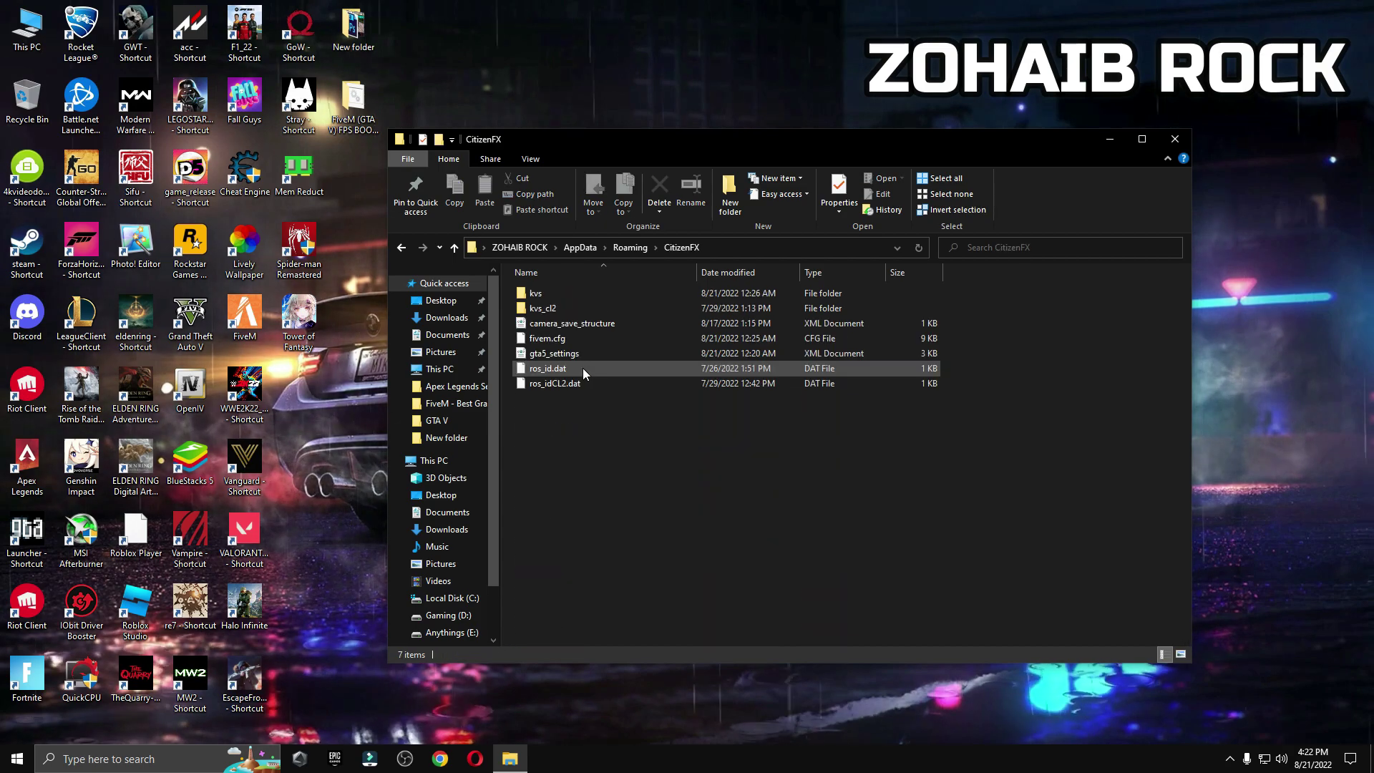
{"action": "right_click", "coordinate": [553, 354]}
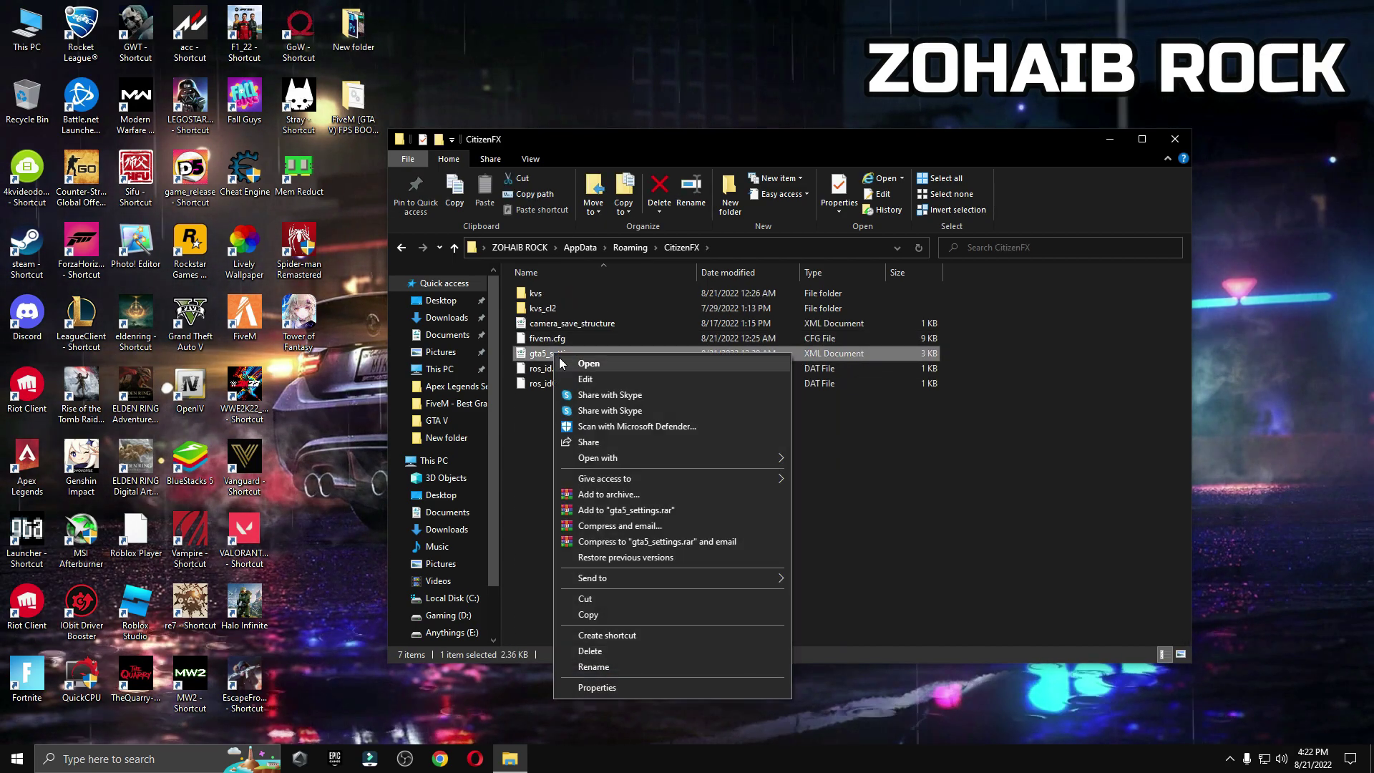
{"action": "left_click", "coordinate": [598, 381]}
- Replace the gta5_settings text from the XML declaration through the AspectRatio line with the copied low-graphics settings
{"action": "left_click_drag", "start_coordinate": [230, 171], "coordinate": [351, 524]}
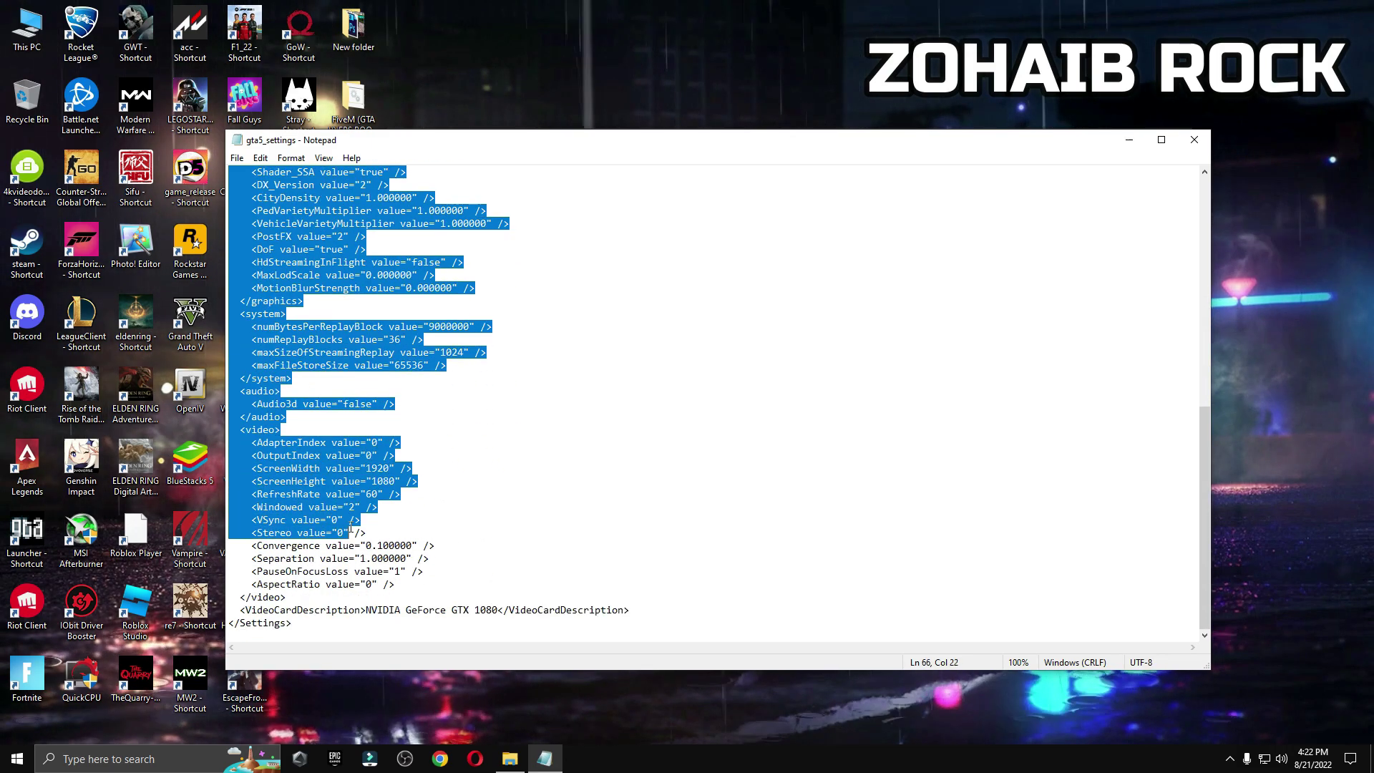
{"action": "left_click", "coordinate": [396, 585]}
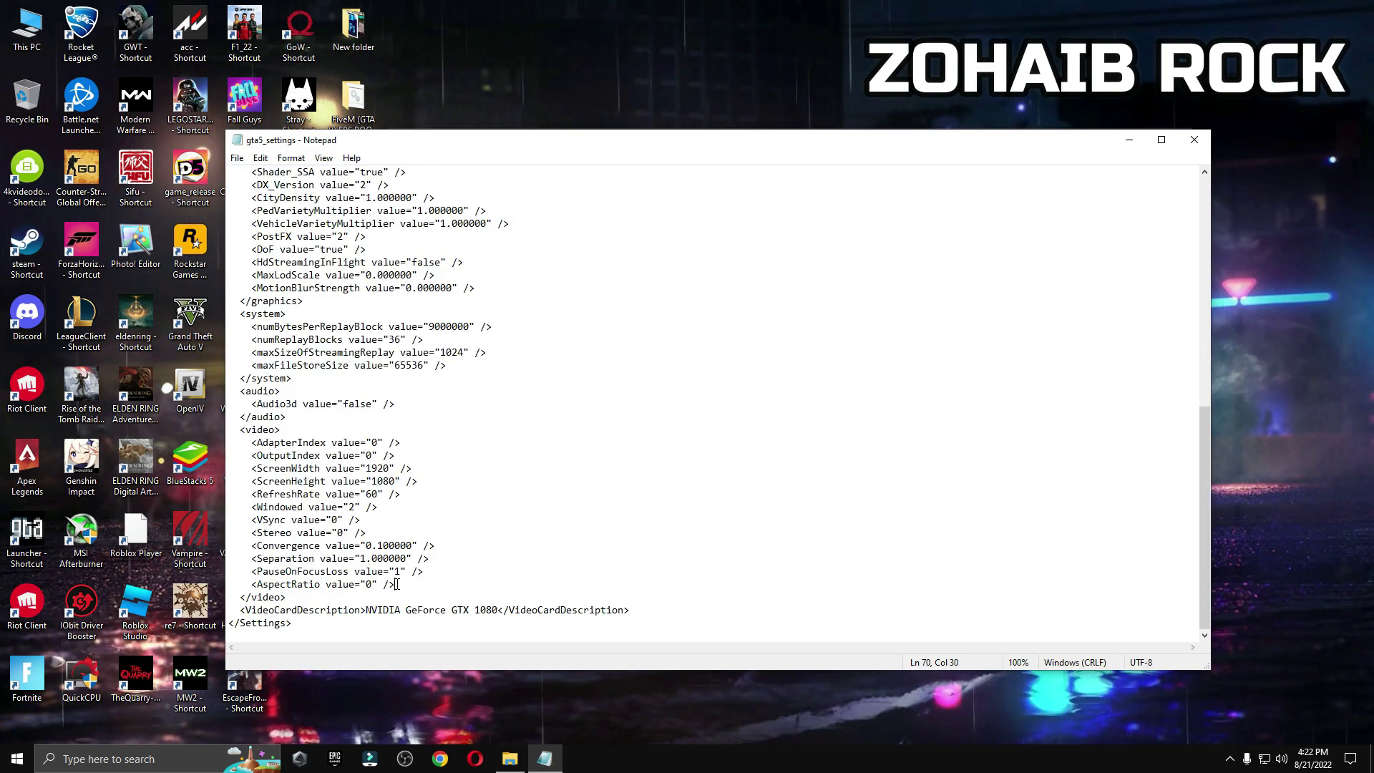
{"action": "left_click_drag", "start_coordinate": [300, 479], "coordinate": [271, 220]}
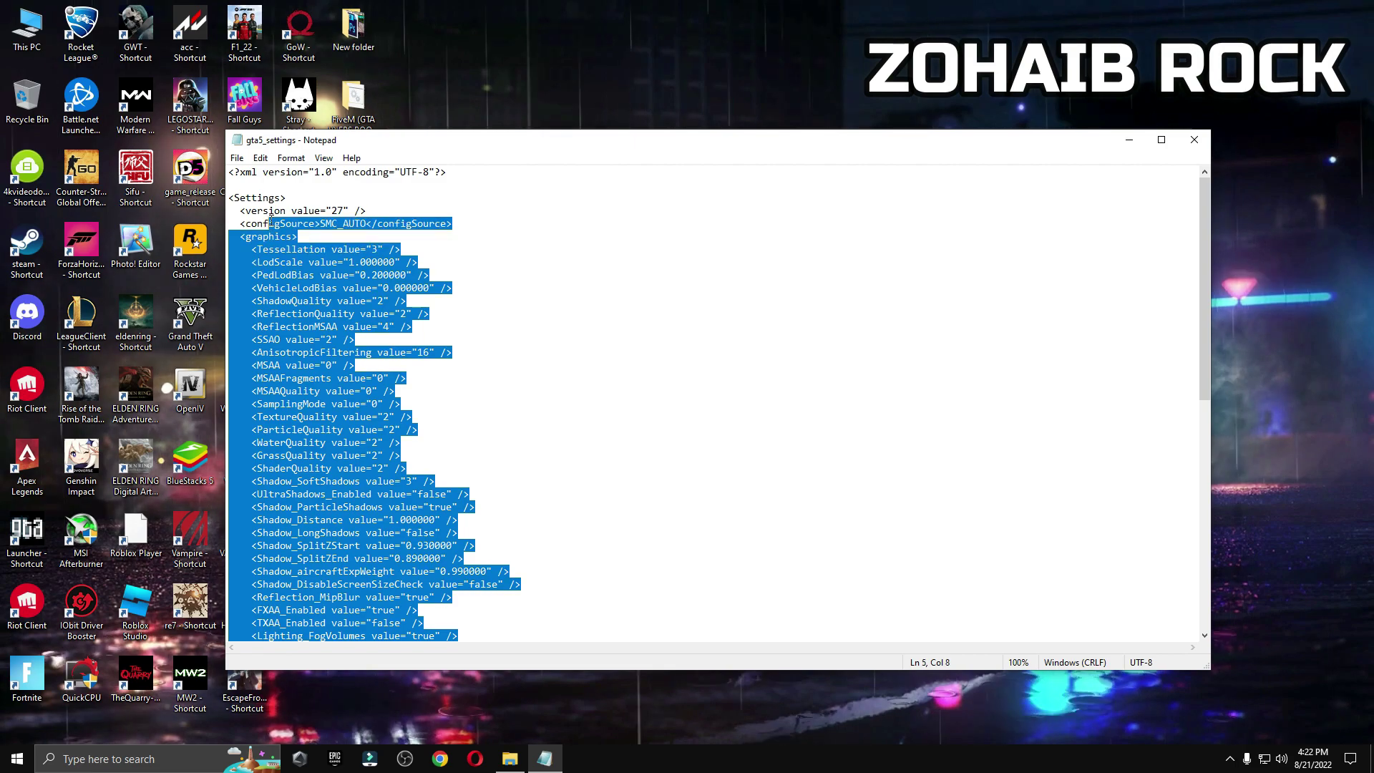
{"action": "right_click", "coordinate": [295, 299]}
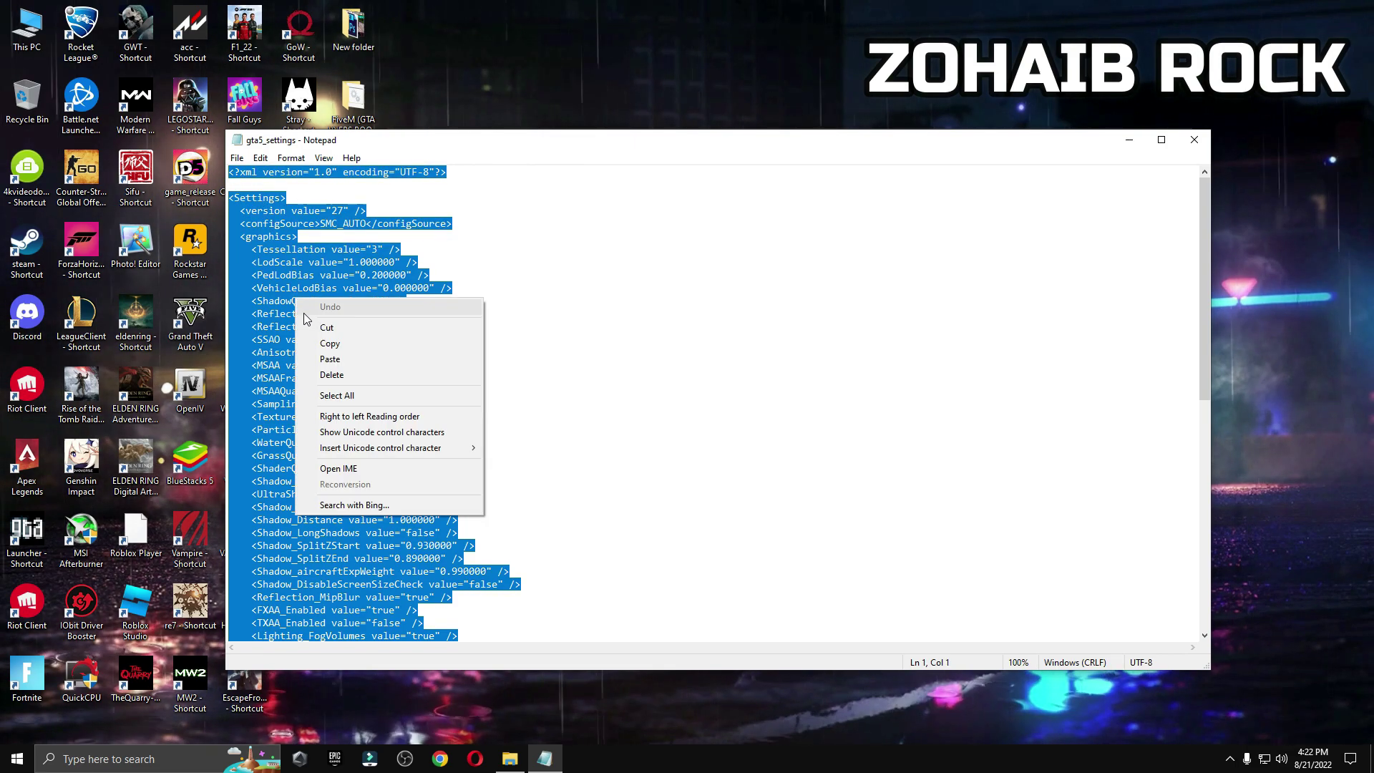
{"action": "left_click", "coordinate": [337, 375]}
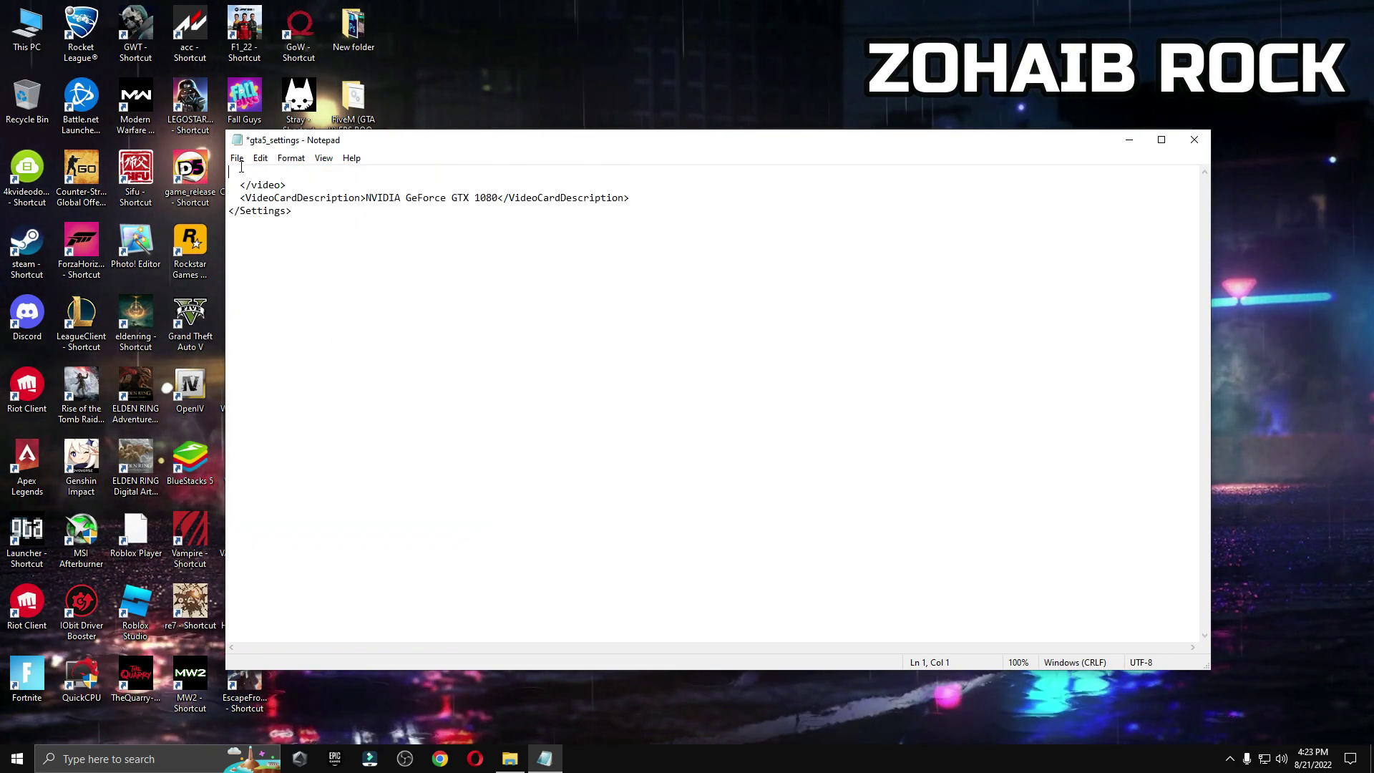
{"action": "right_click", "coordinate": [240, 170]}
{"action": "left_click", "coordinate": [276, 245]}
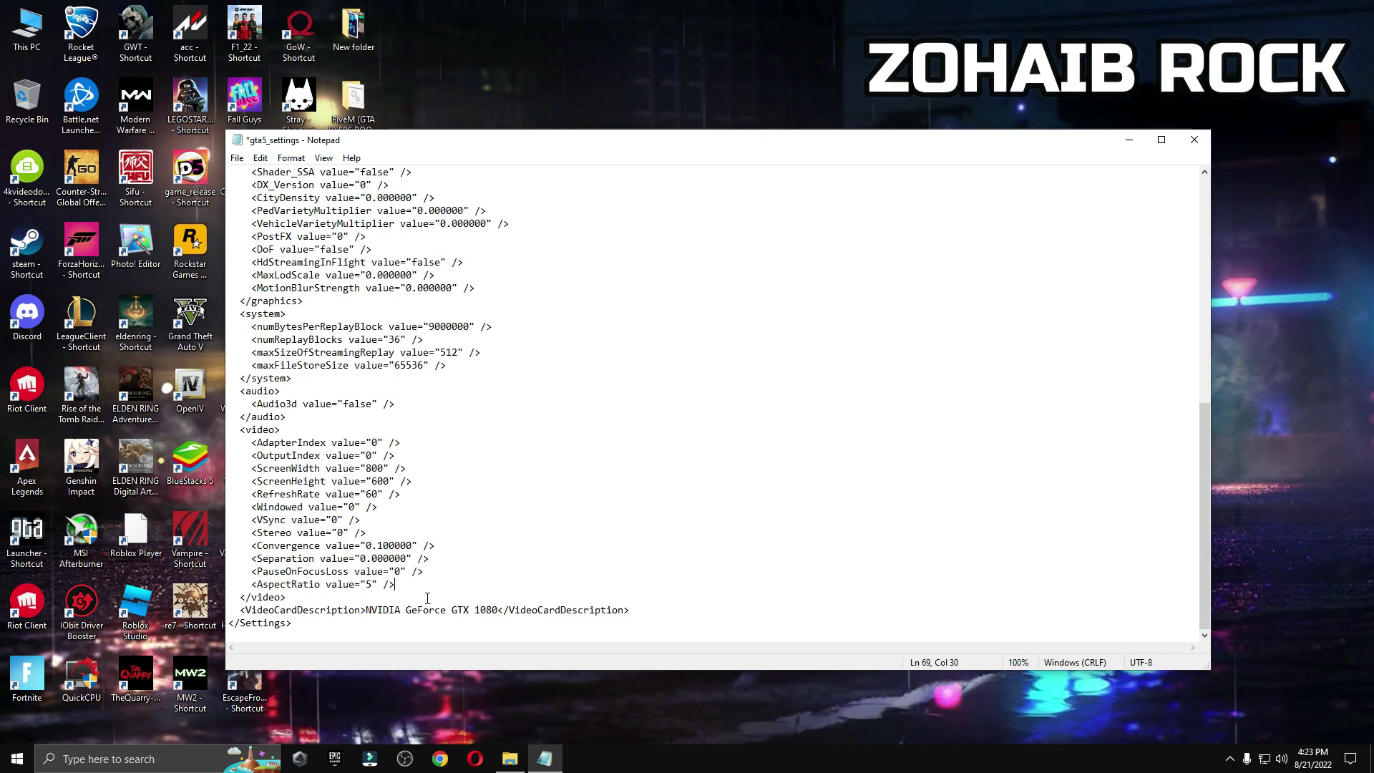
{"action": "scroll", "coordinate": [335, 424], "scroll_direction": "up", "scroll_amount": 12}
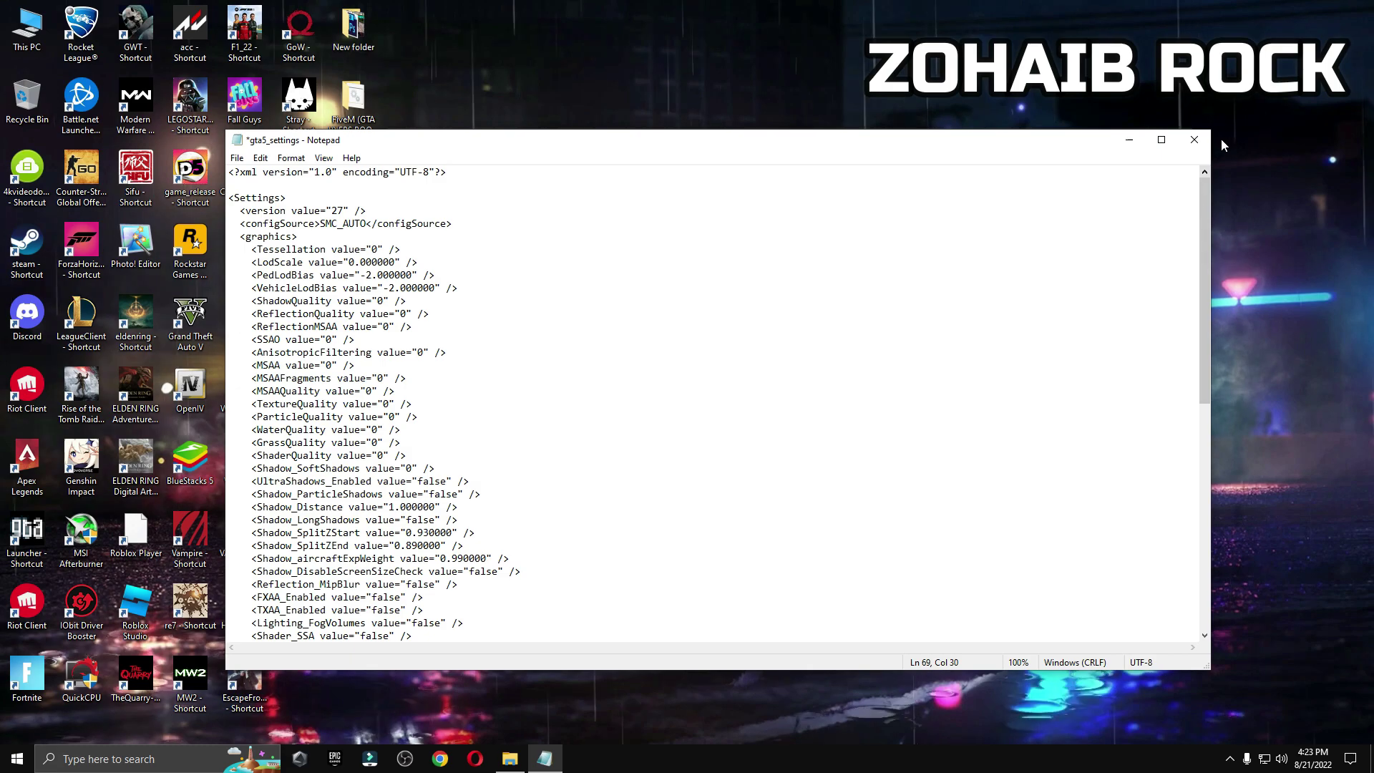
- Save the changes to gta5_settings while closing Notepad, and close the CitizenFX folder window
{"action": "left_click", "coordinate": [1194, 140]}
{"action": "left_click", "coordinate": [648, 395]}
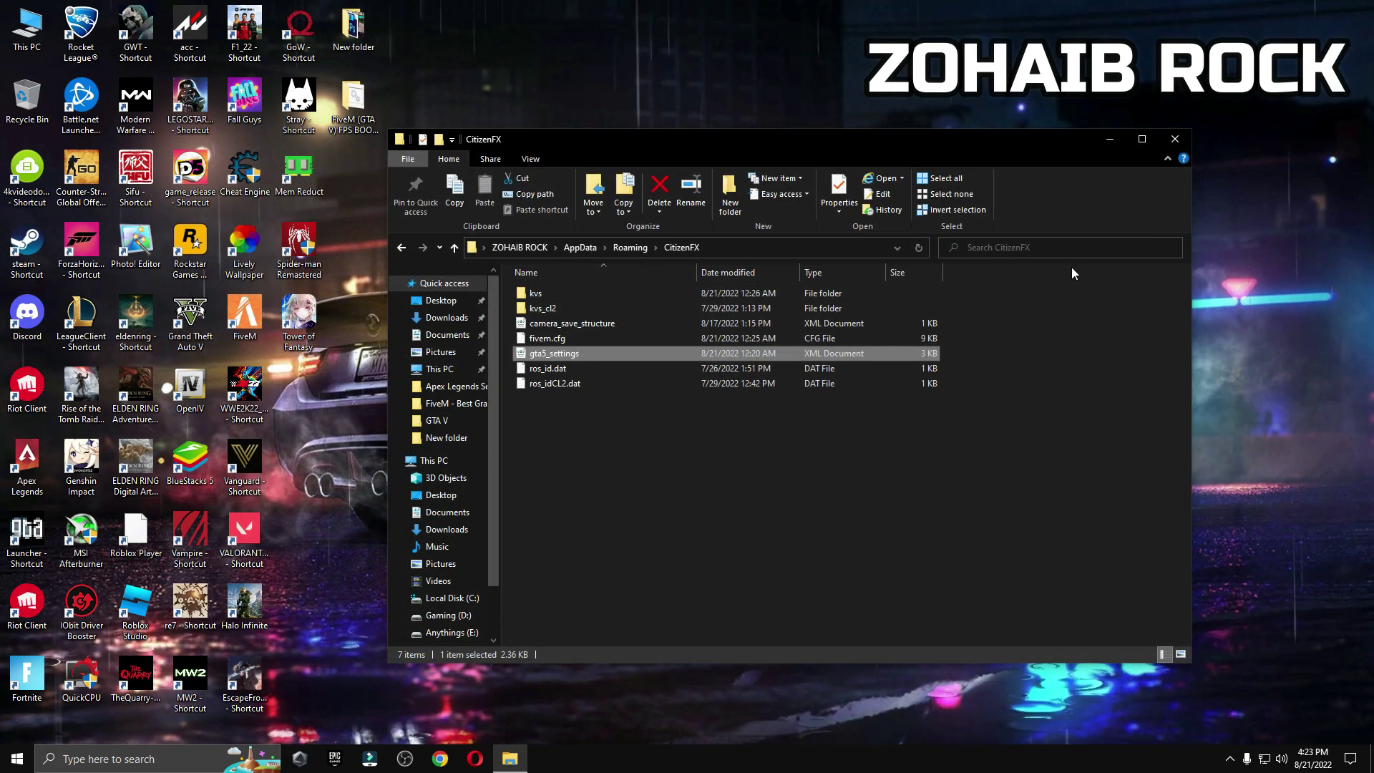
{"action": "left_click", "coordinate": [1176, 144]}
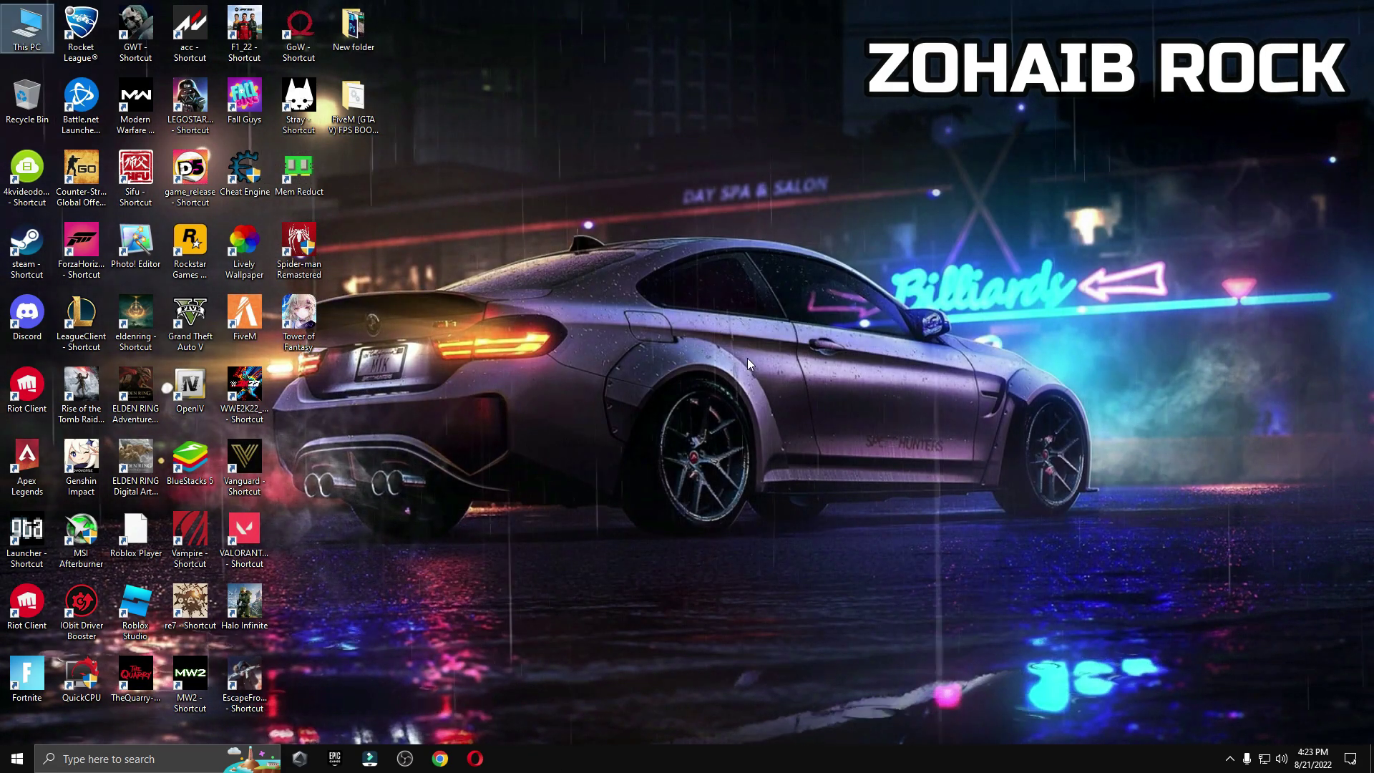
- Bring up the Windows power options for restarting the PC
{"action": "left_click", "coordinate": [18, 759]}
{"action": "left_click", "coordinate": [17, 758]}
{"action": "left_click", "coordinate": [17, 758]}
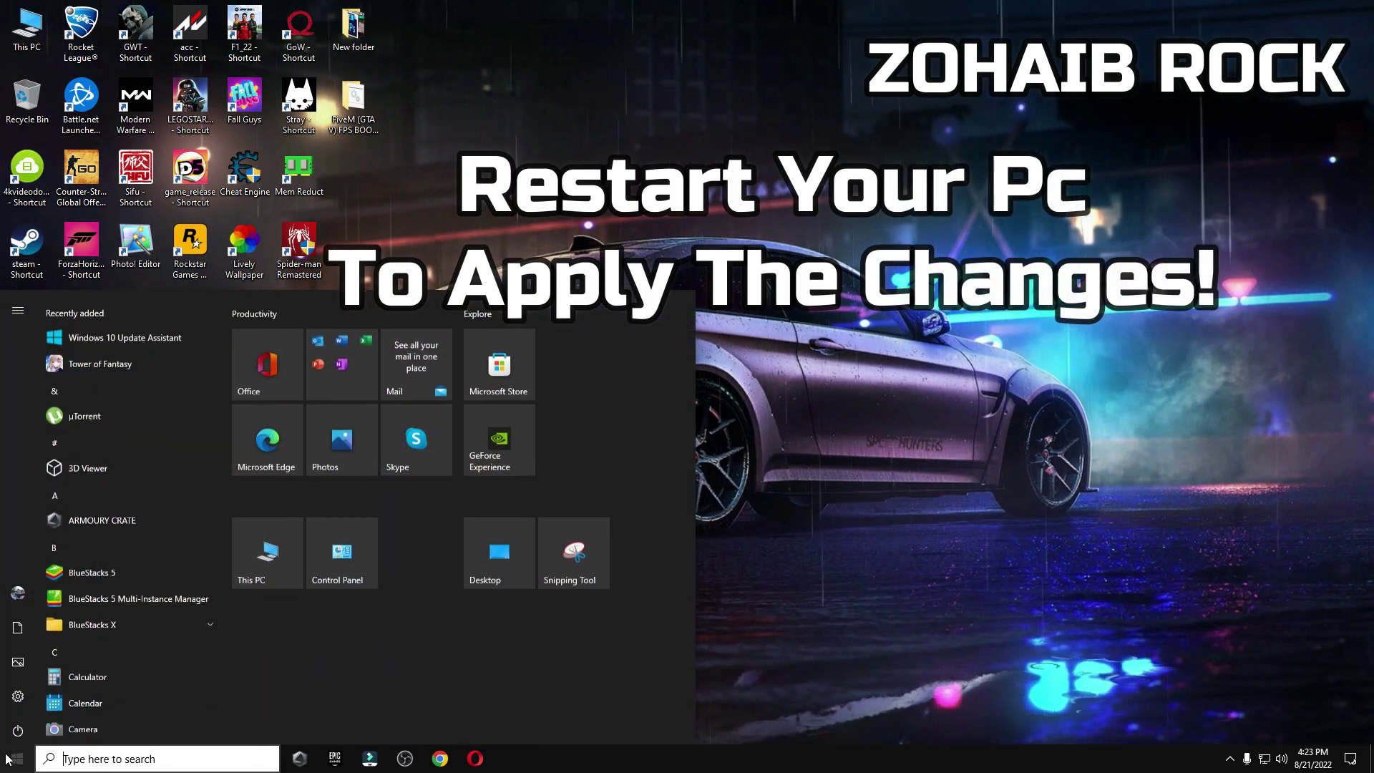
{"action": "left_click", "coordinate": [18, 727]}
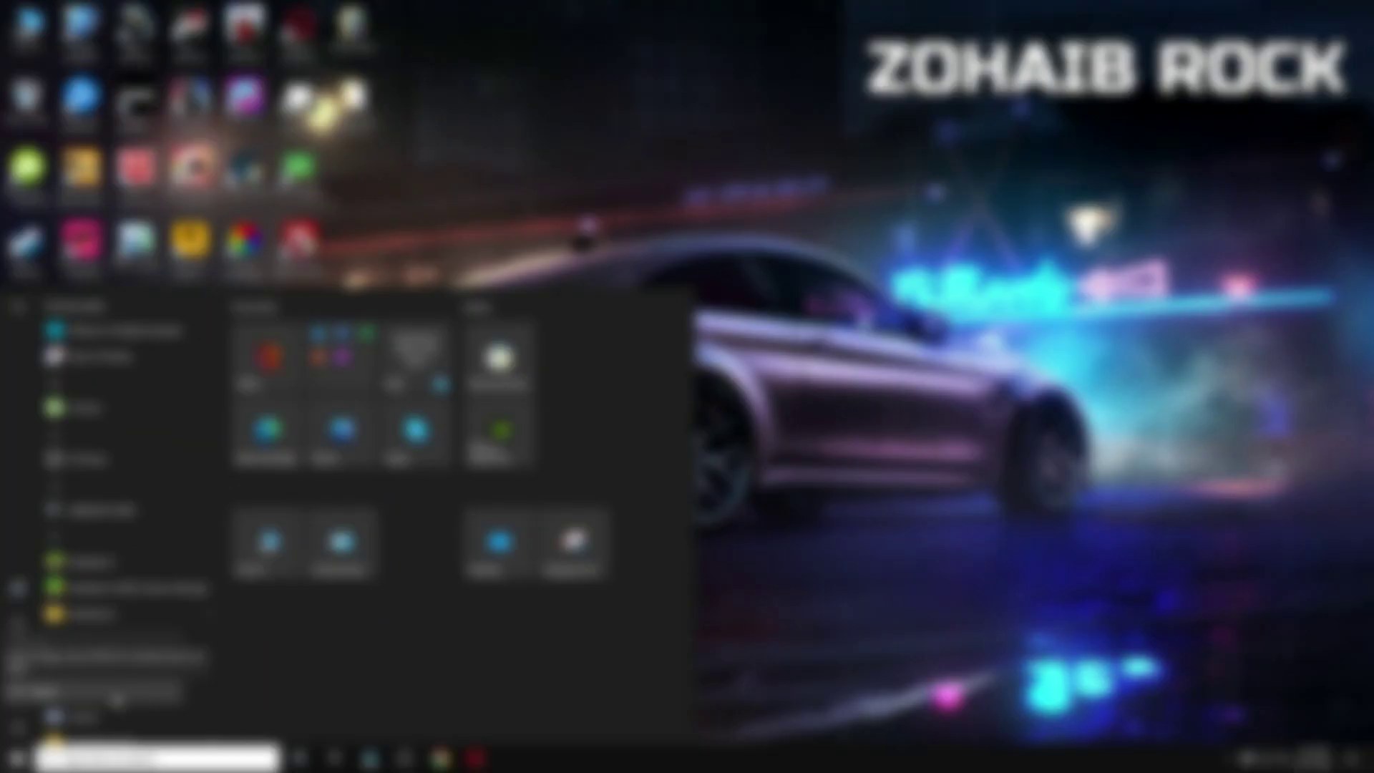